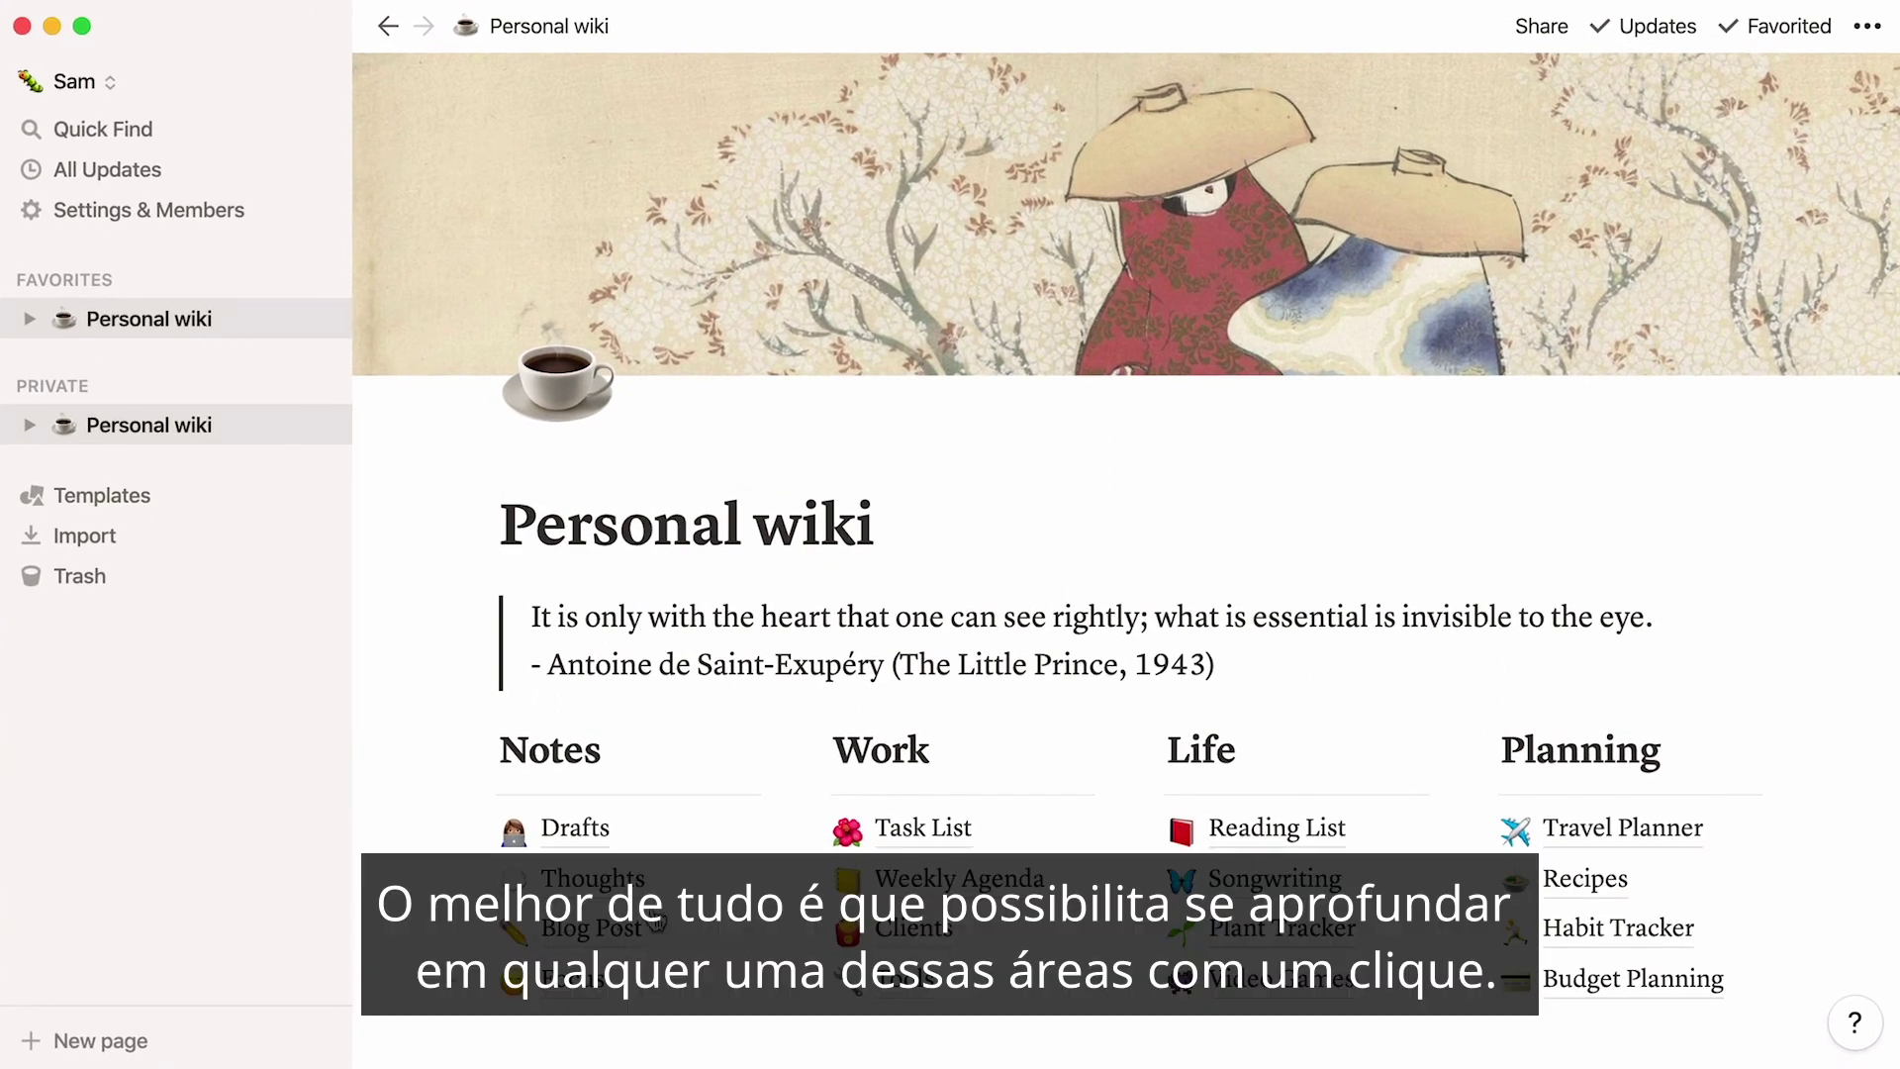
# Open the Task List board page listed under the Work column.
pyautogui.click(902, 837)
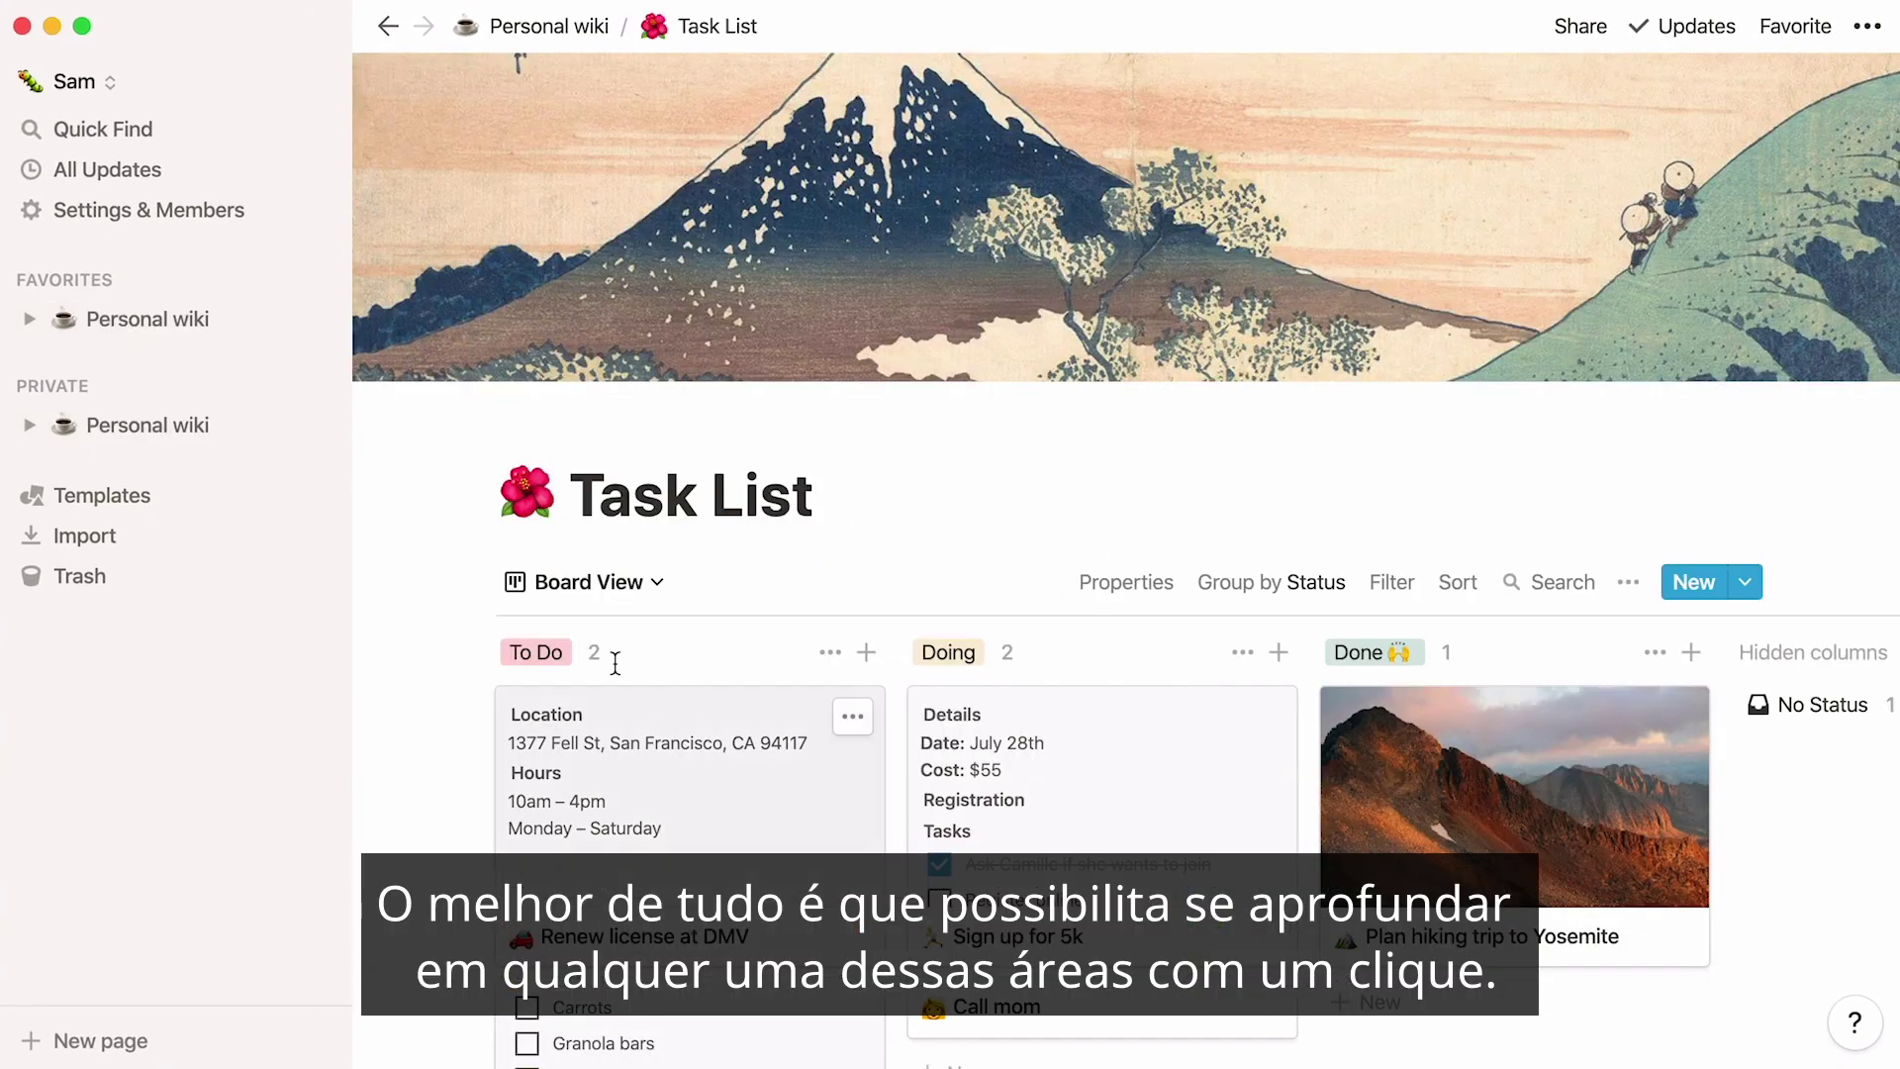
# Go back to the Personal wiki page from the sidebar.
pyautogui.click(198, 430)
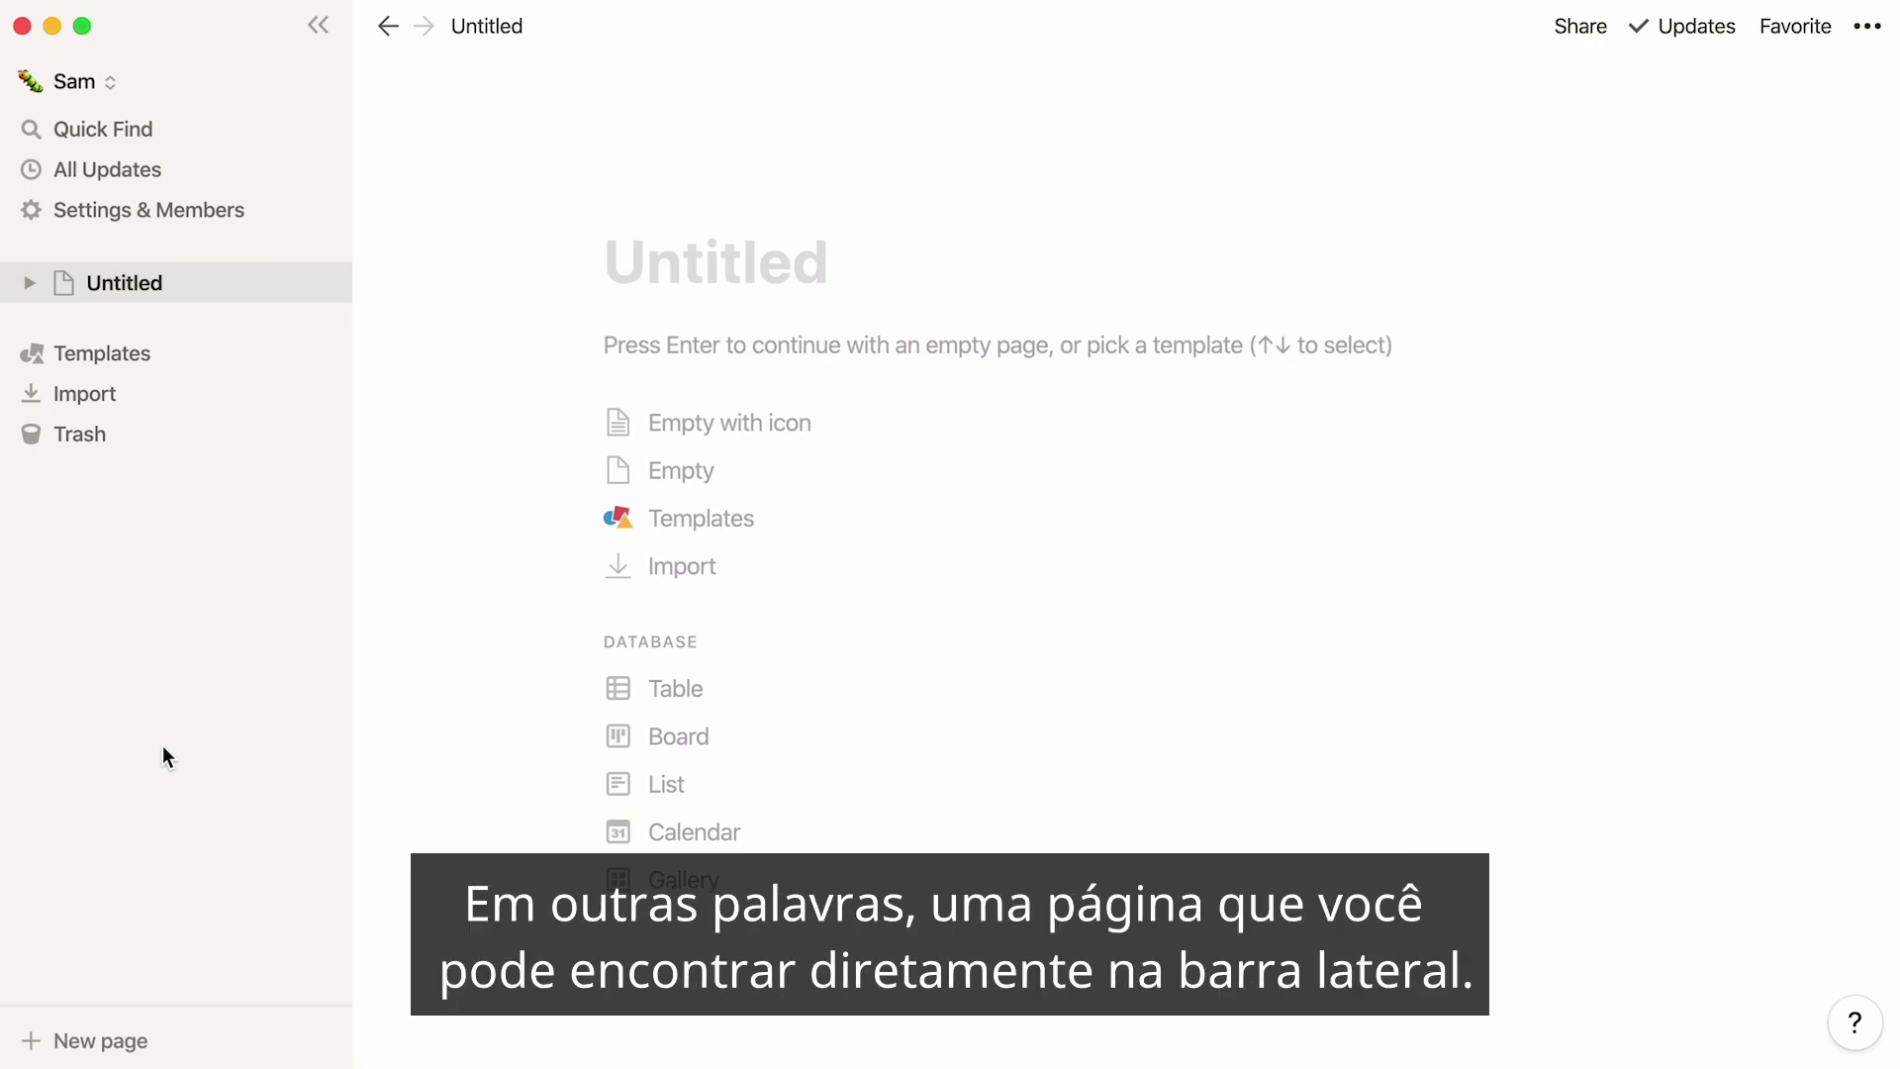
# Create a top-level page titled 'Personal wiki', open it full-size, and delete the Untitled page.
pyautogui.click(115, 1042)
pyautogui.write('Personal ')
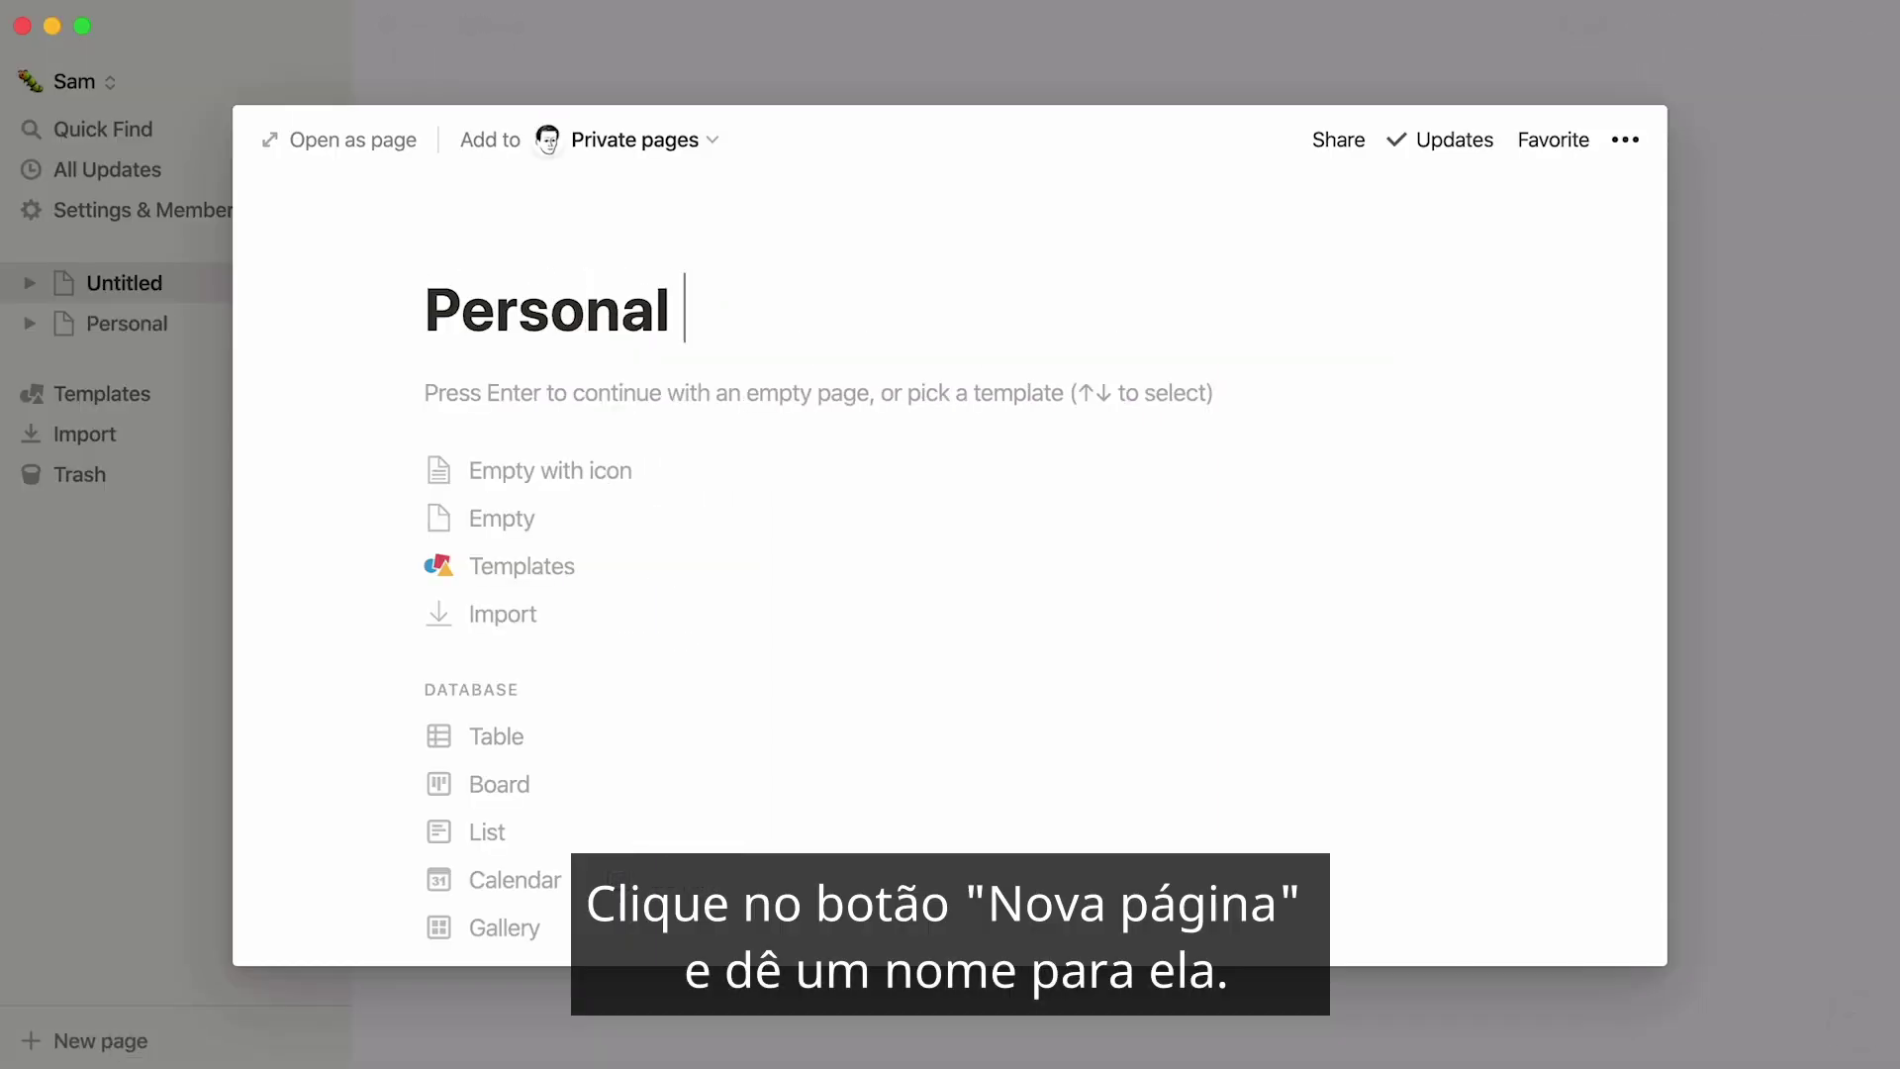
pyautogui.write('wiki')
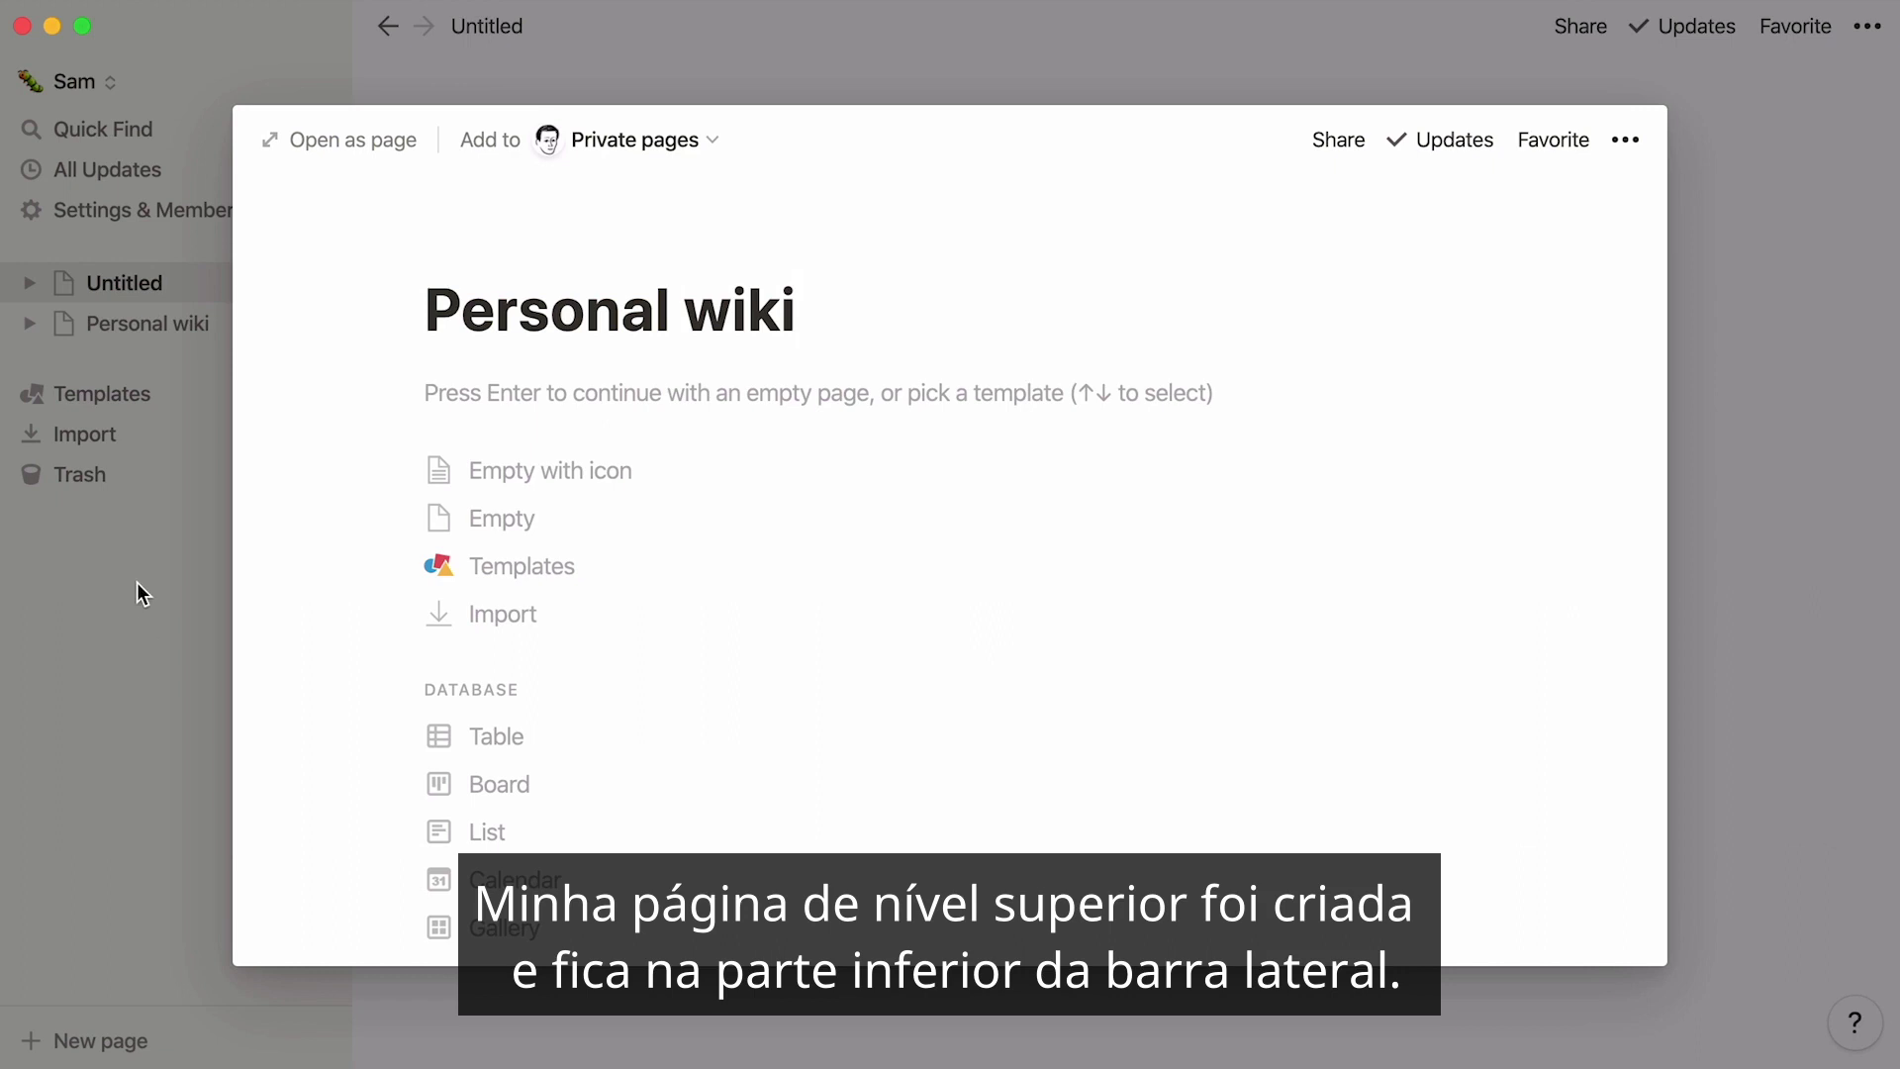
pyautogui.click(153, 330)
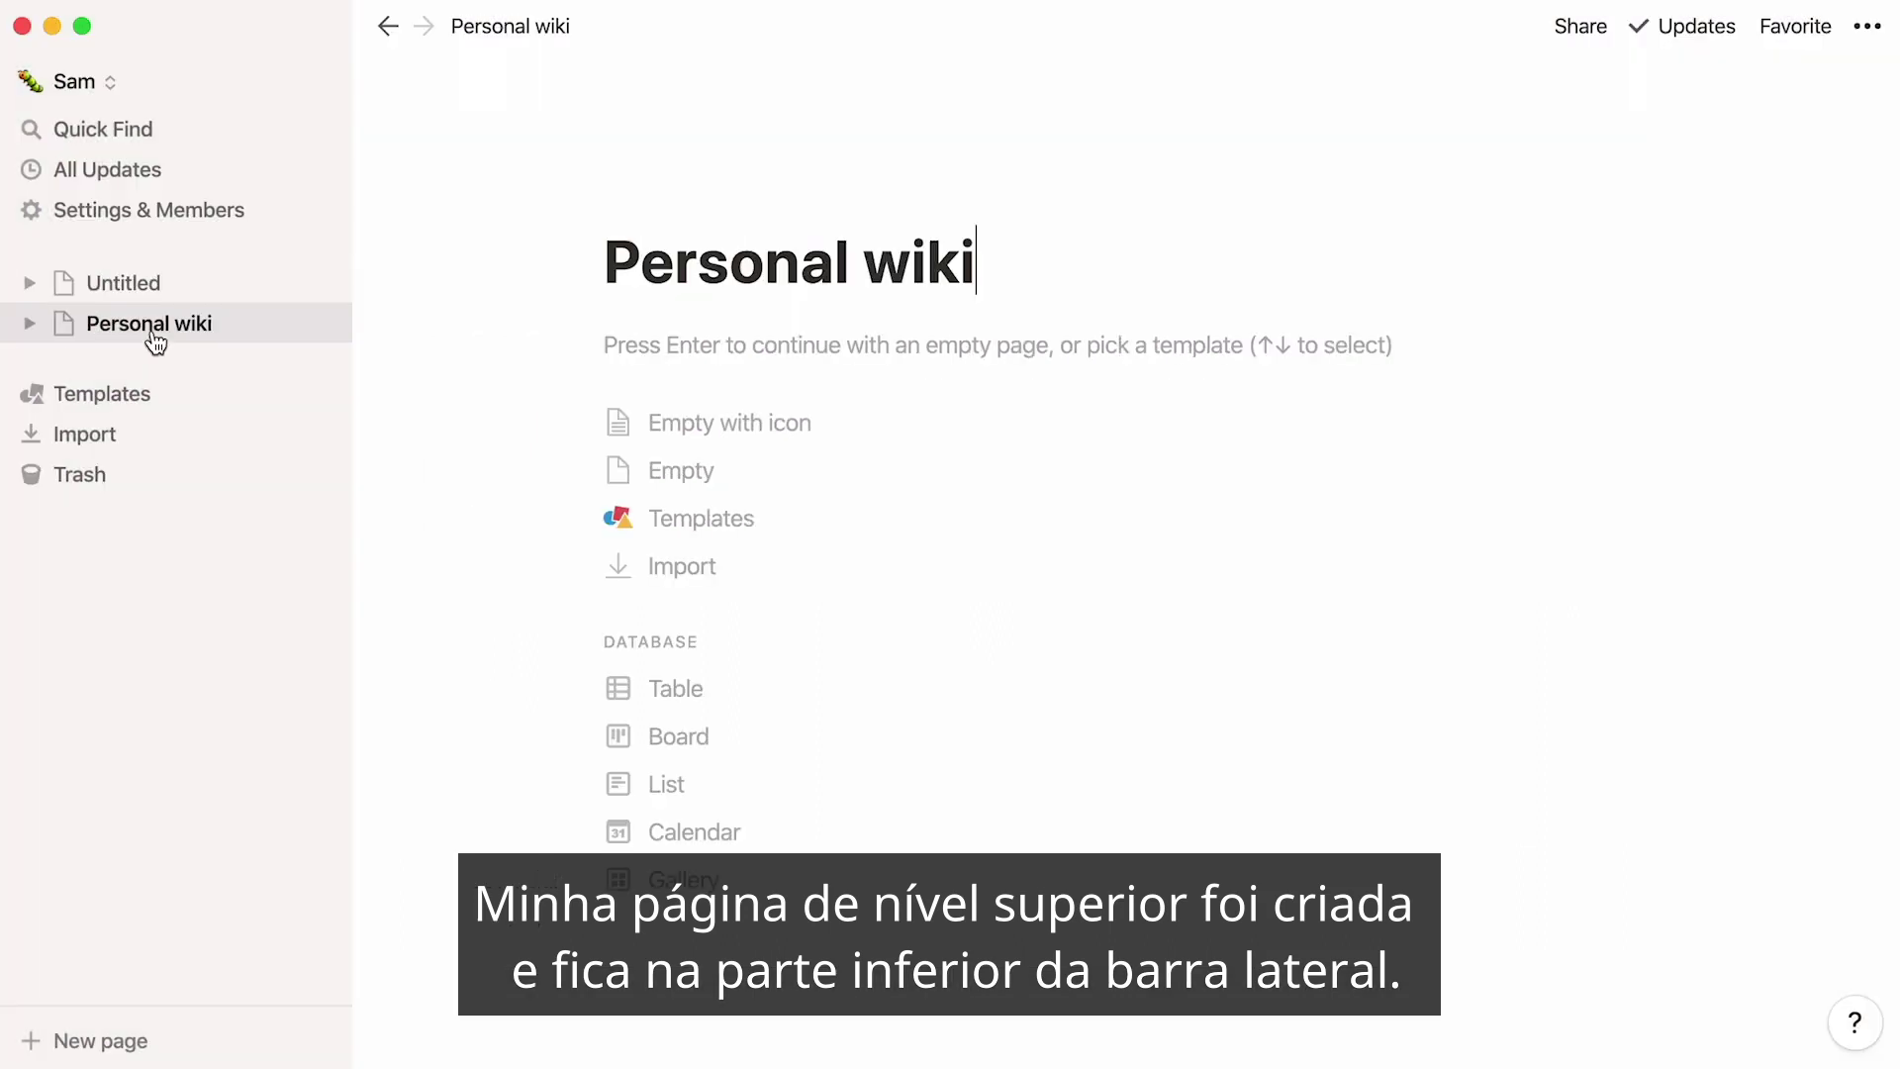
pyautogui.click(279, 283)
pyautogui.click(304, 312)
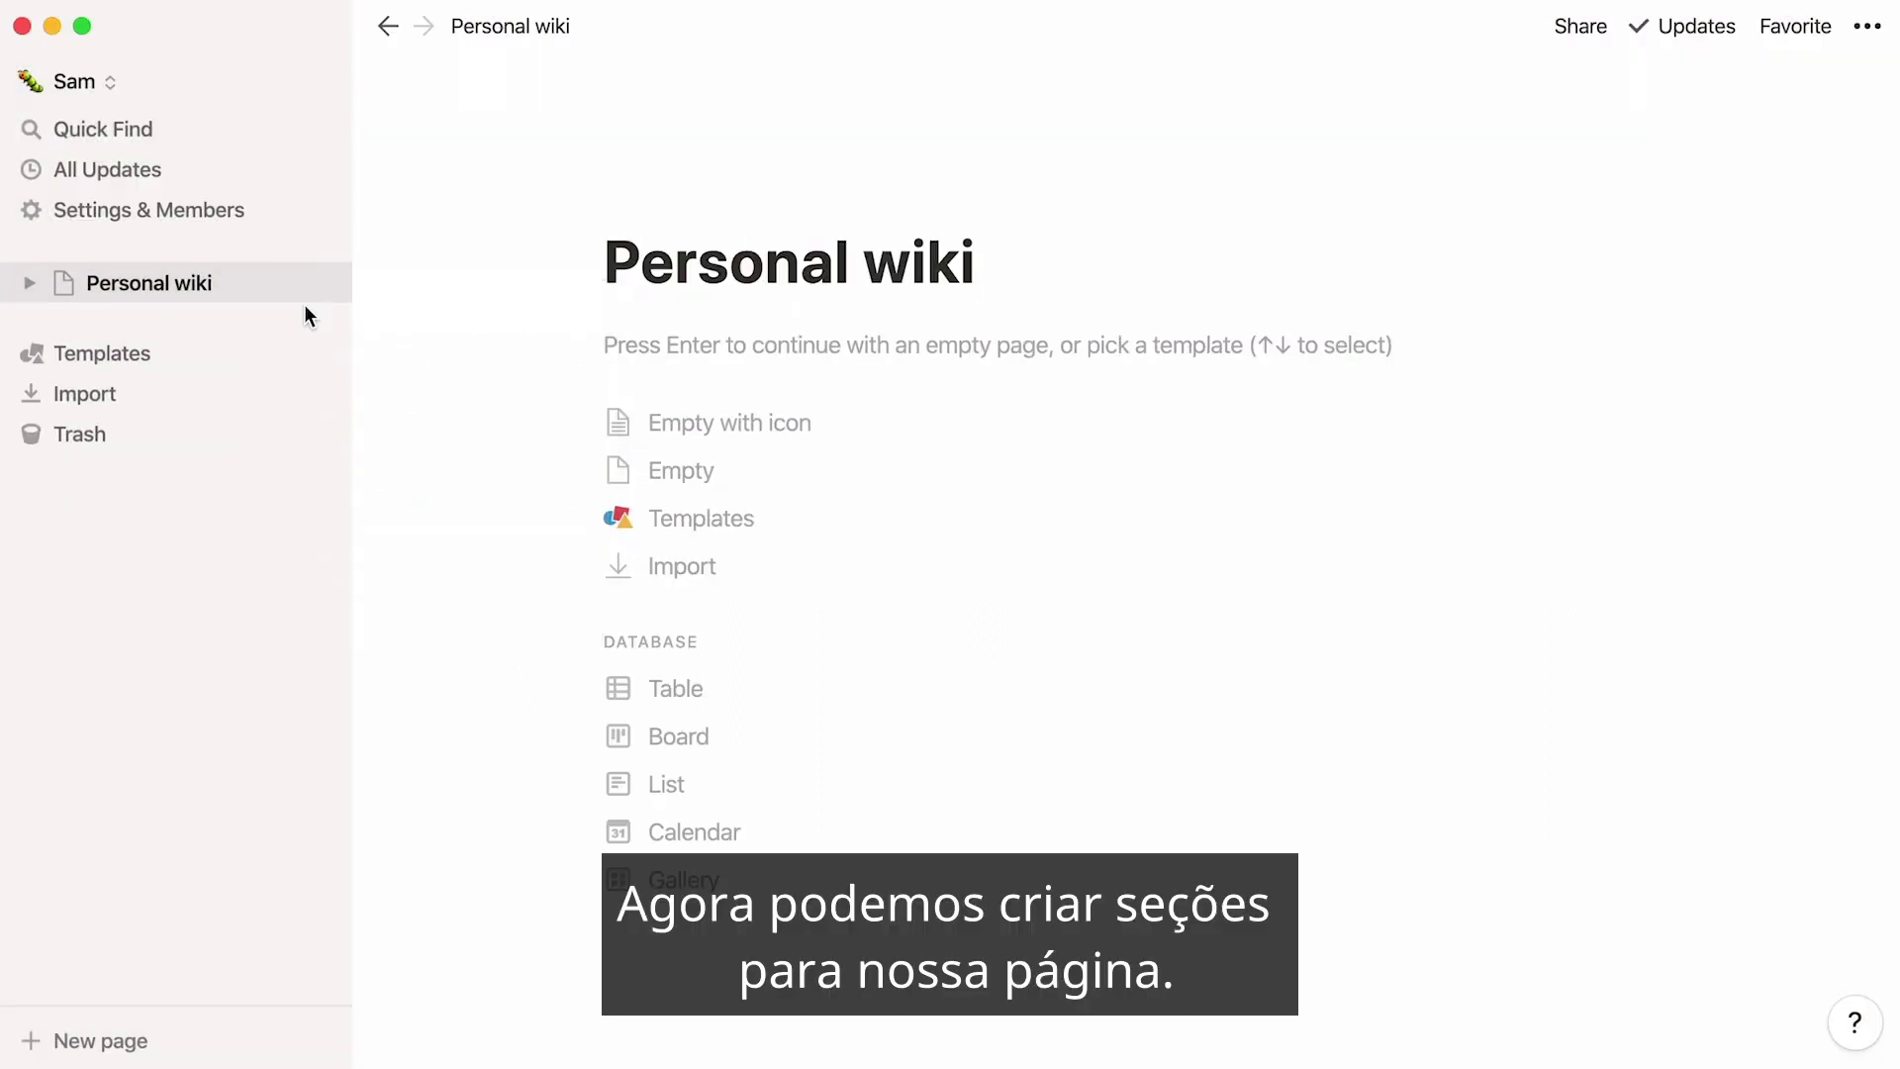
# Add a Heading 2 titled 'Notes' using the /heading command.
pyautogui.write('/')
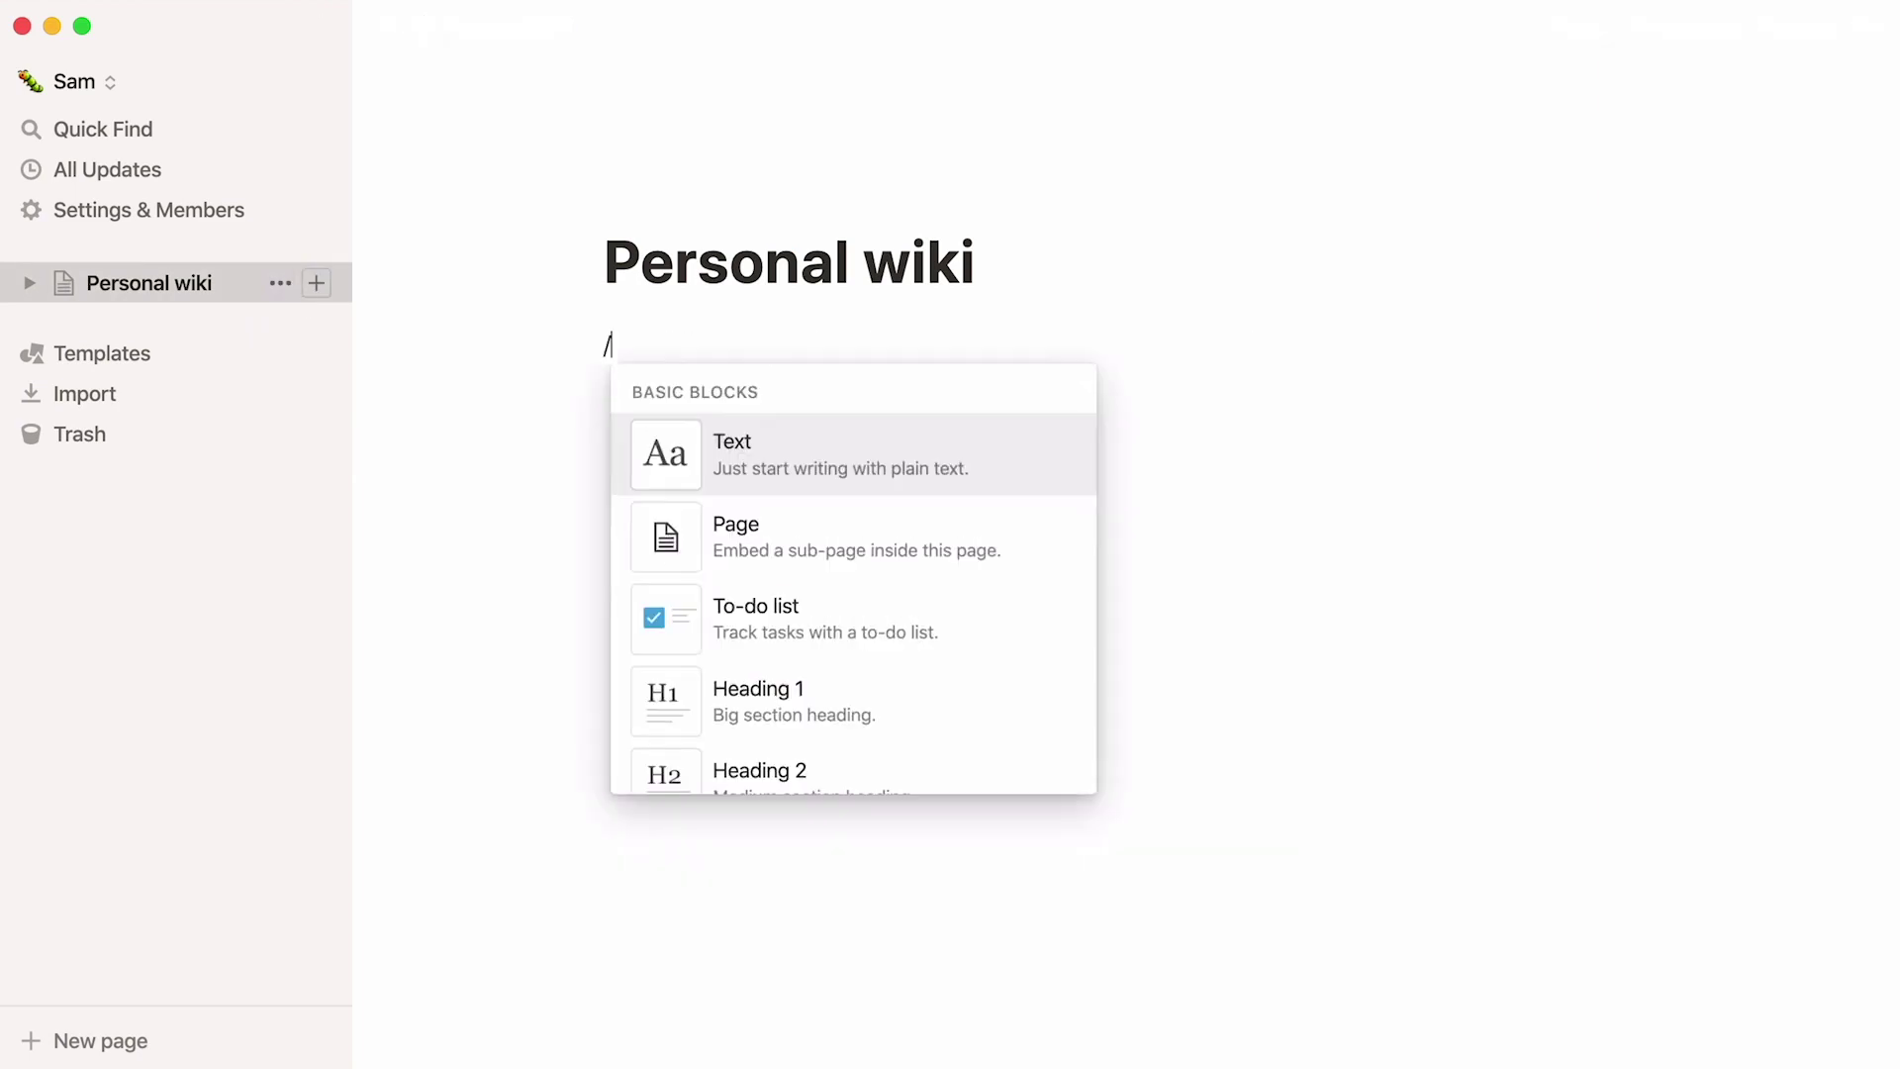
pyautogui.write('heading')
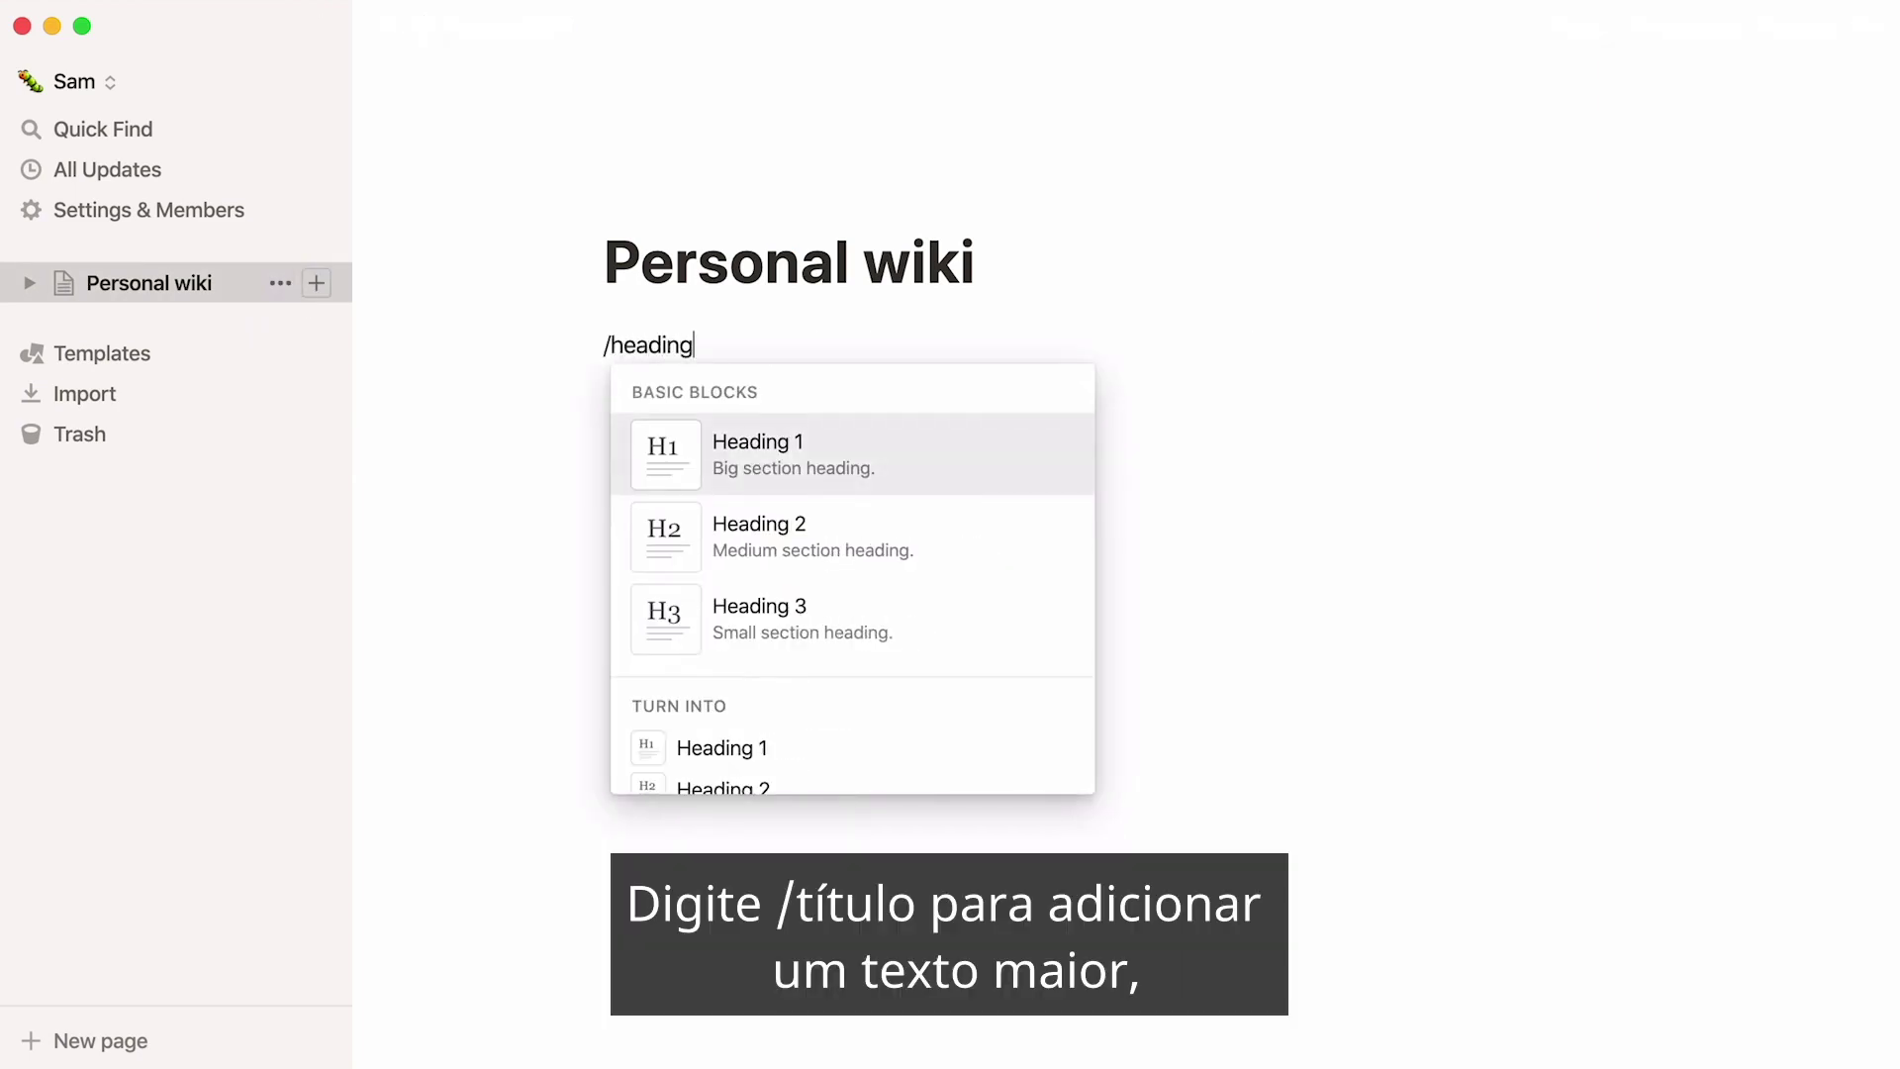
pyautogui.press('Down')
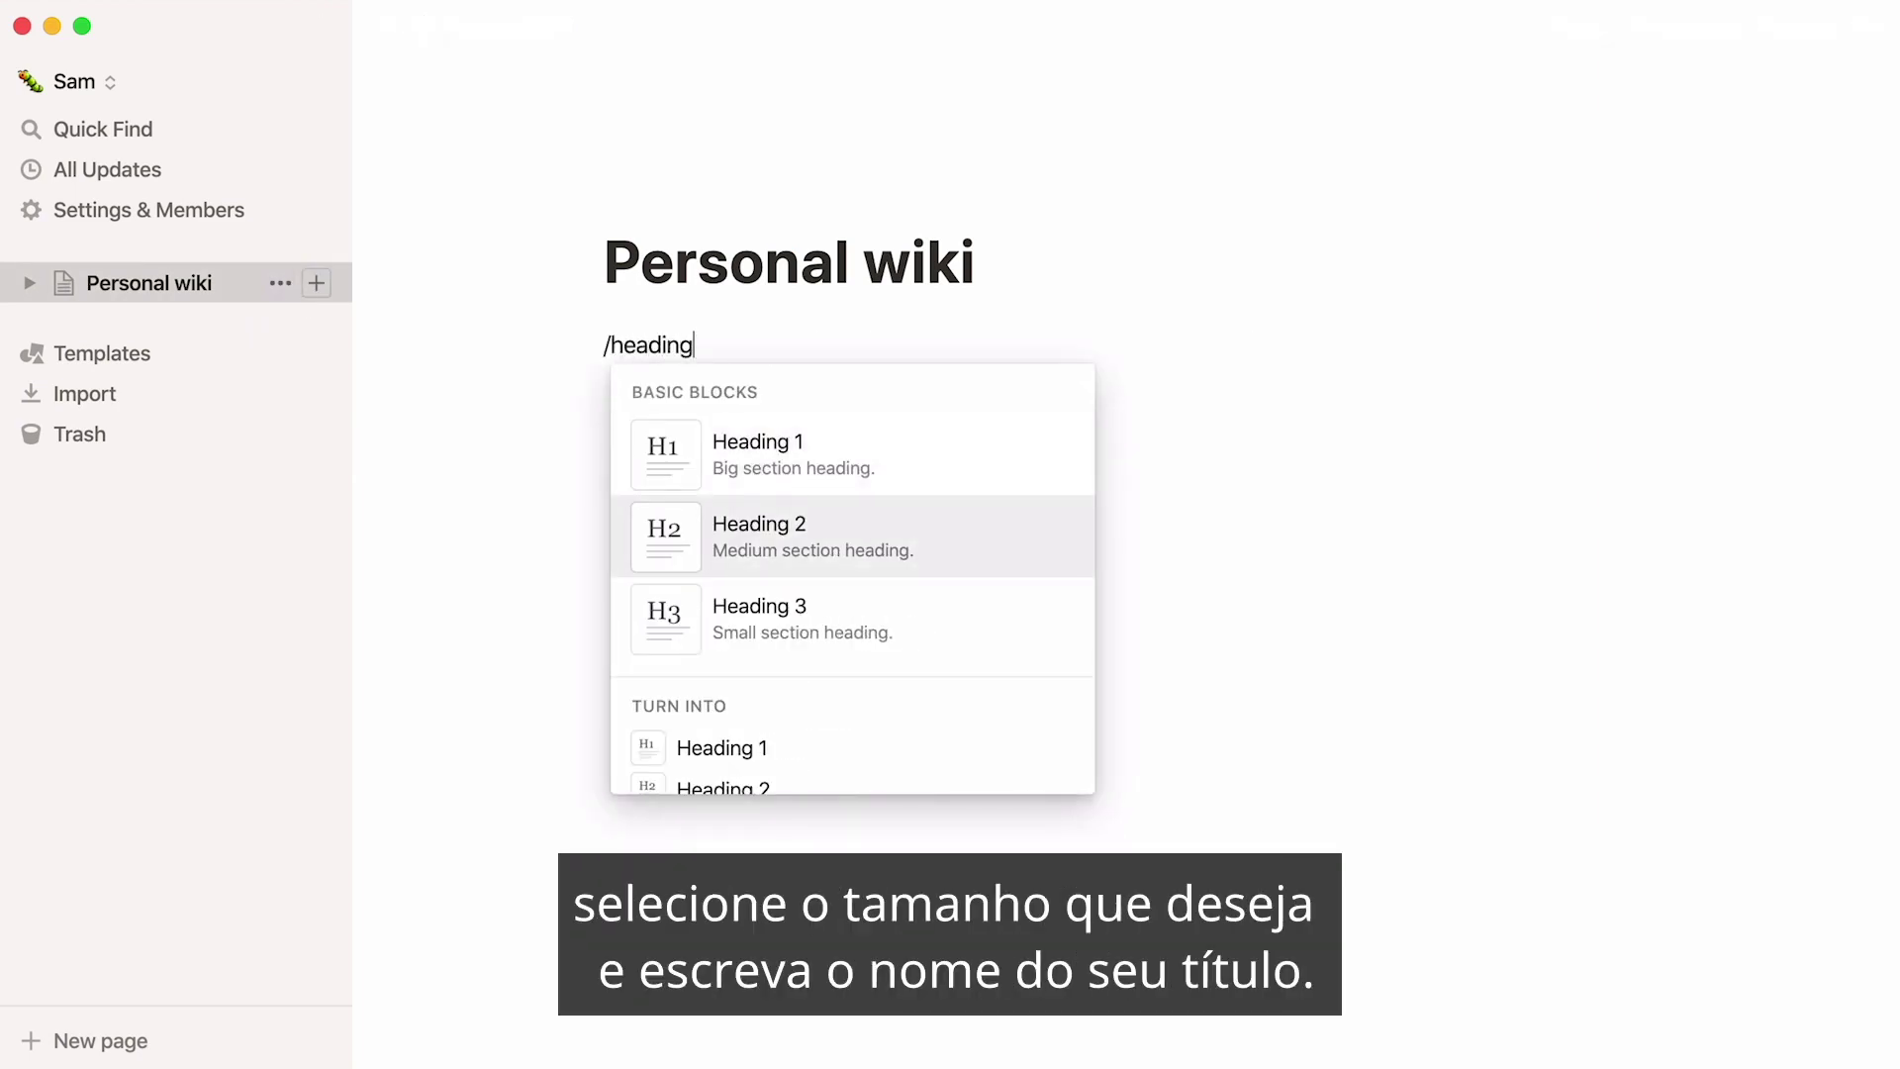
pyautogui.press('Return')
pyautogui.write('Notes')
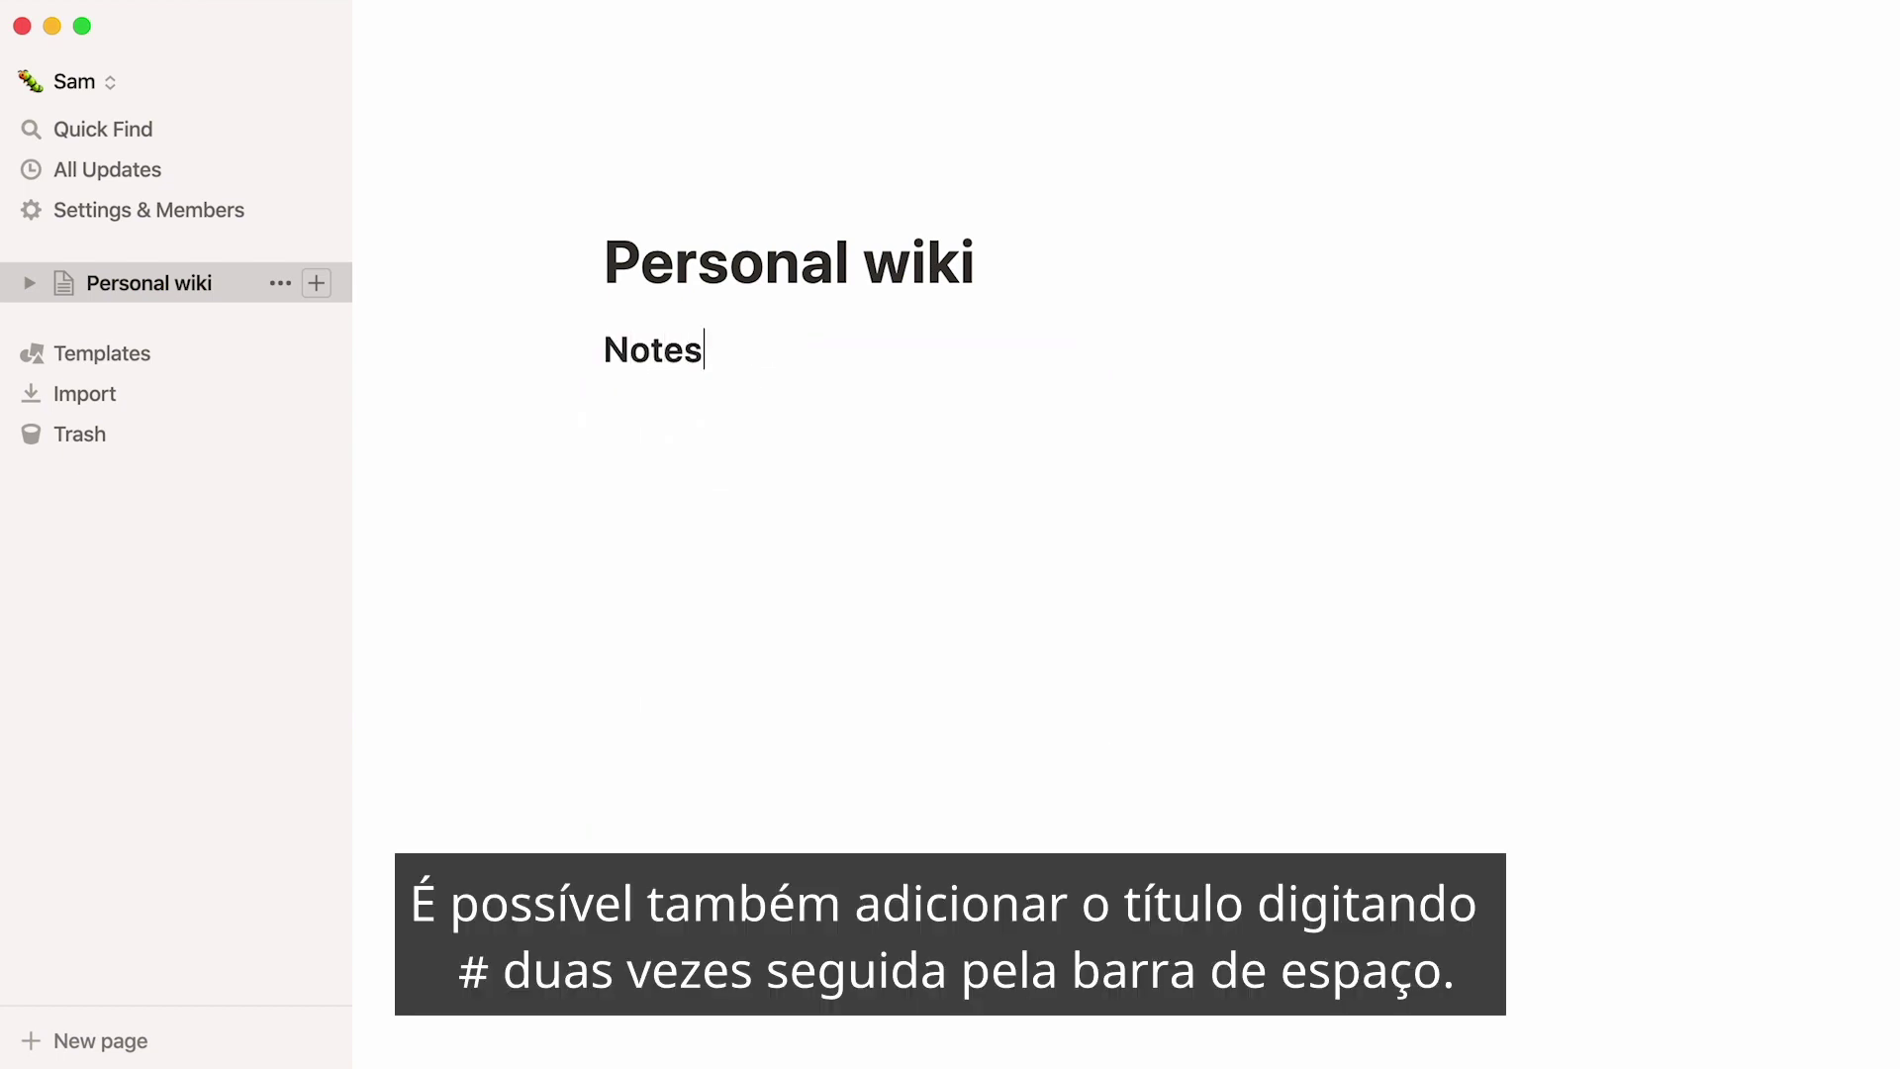
# Add Heading 2 lines 'Work', 'Life' and 'Planning' below Notes with the ## shortcut.
pyautogui.press('Return')
pyautogui.write('##')
pyautogui.press('space')
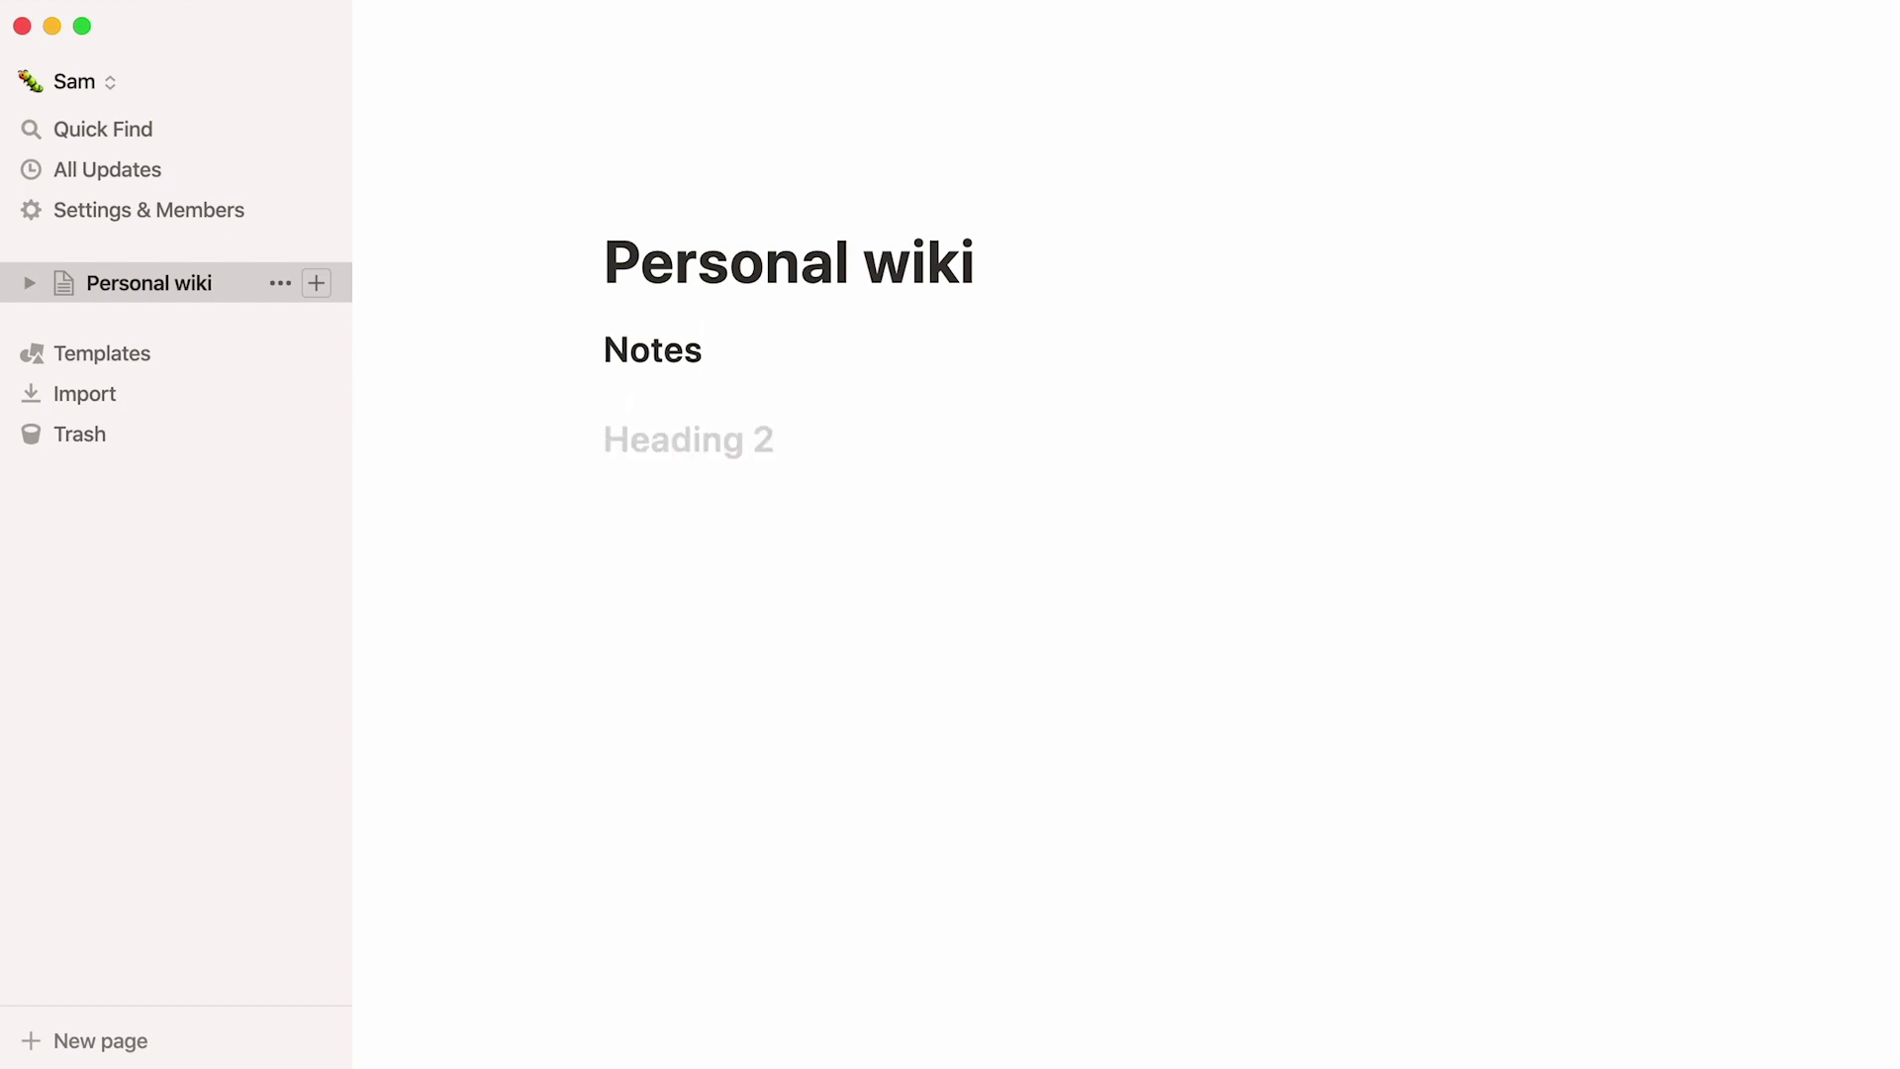
pyautogui.write('Work')
pyautogui.press('Return')
pyautogui.write('##')
pyautogui.press('space')
pyautogui.write('Life')
pyautogui.press('Return')
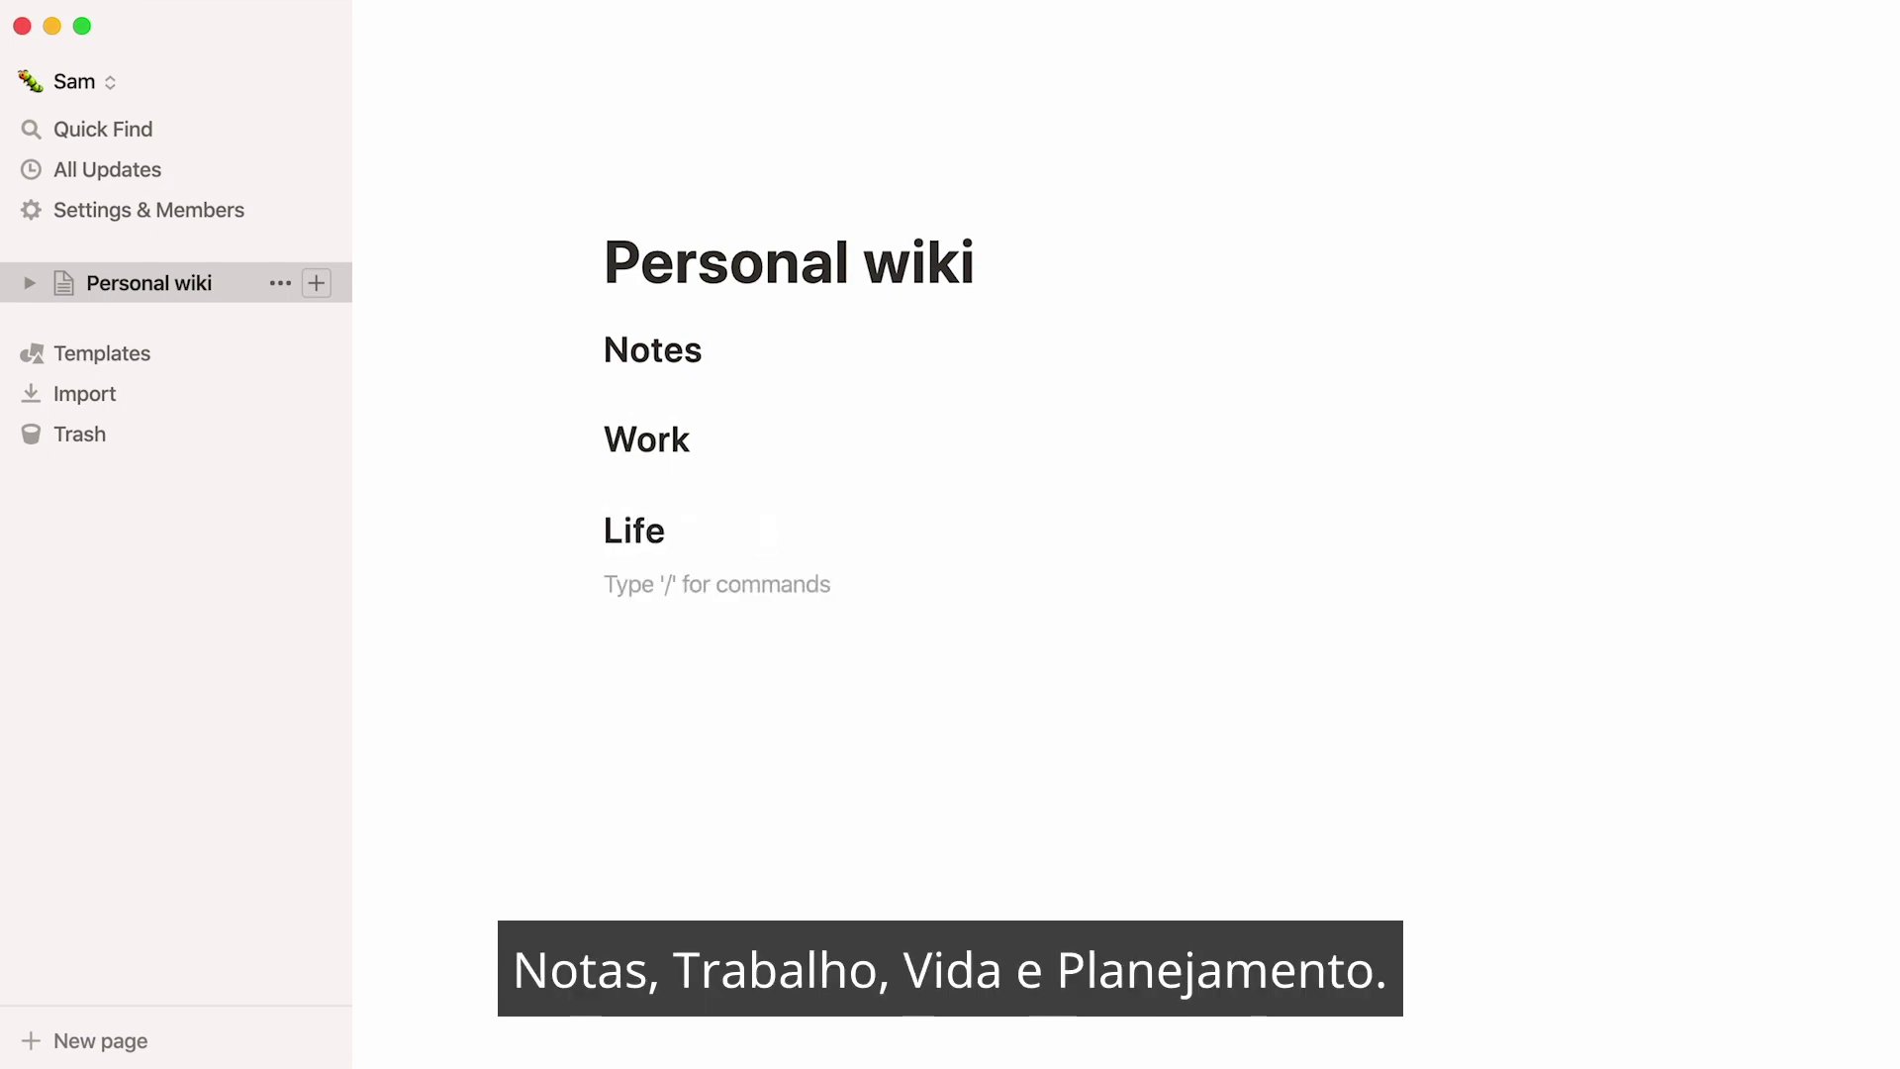
pyautogui.write('##')
pyautogui.press('space')
pyautogui.write('Planning')
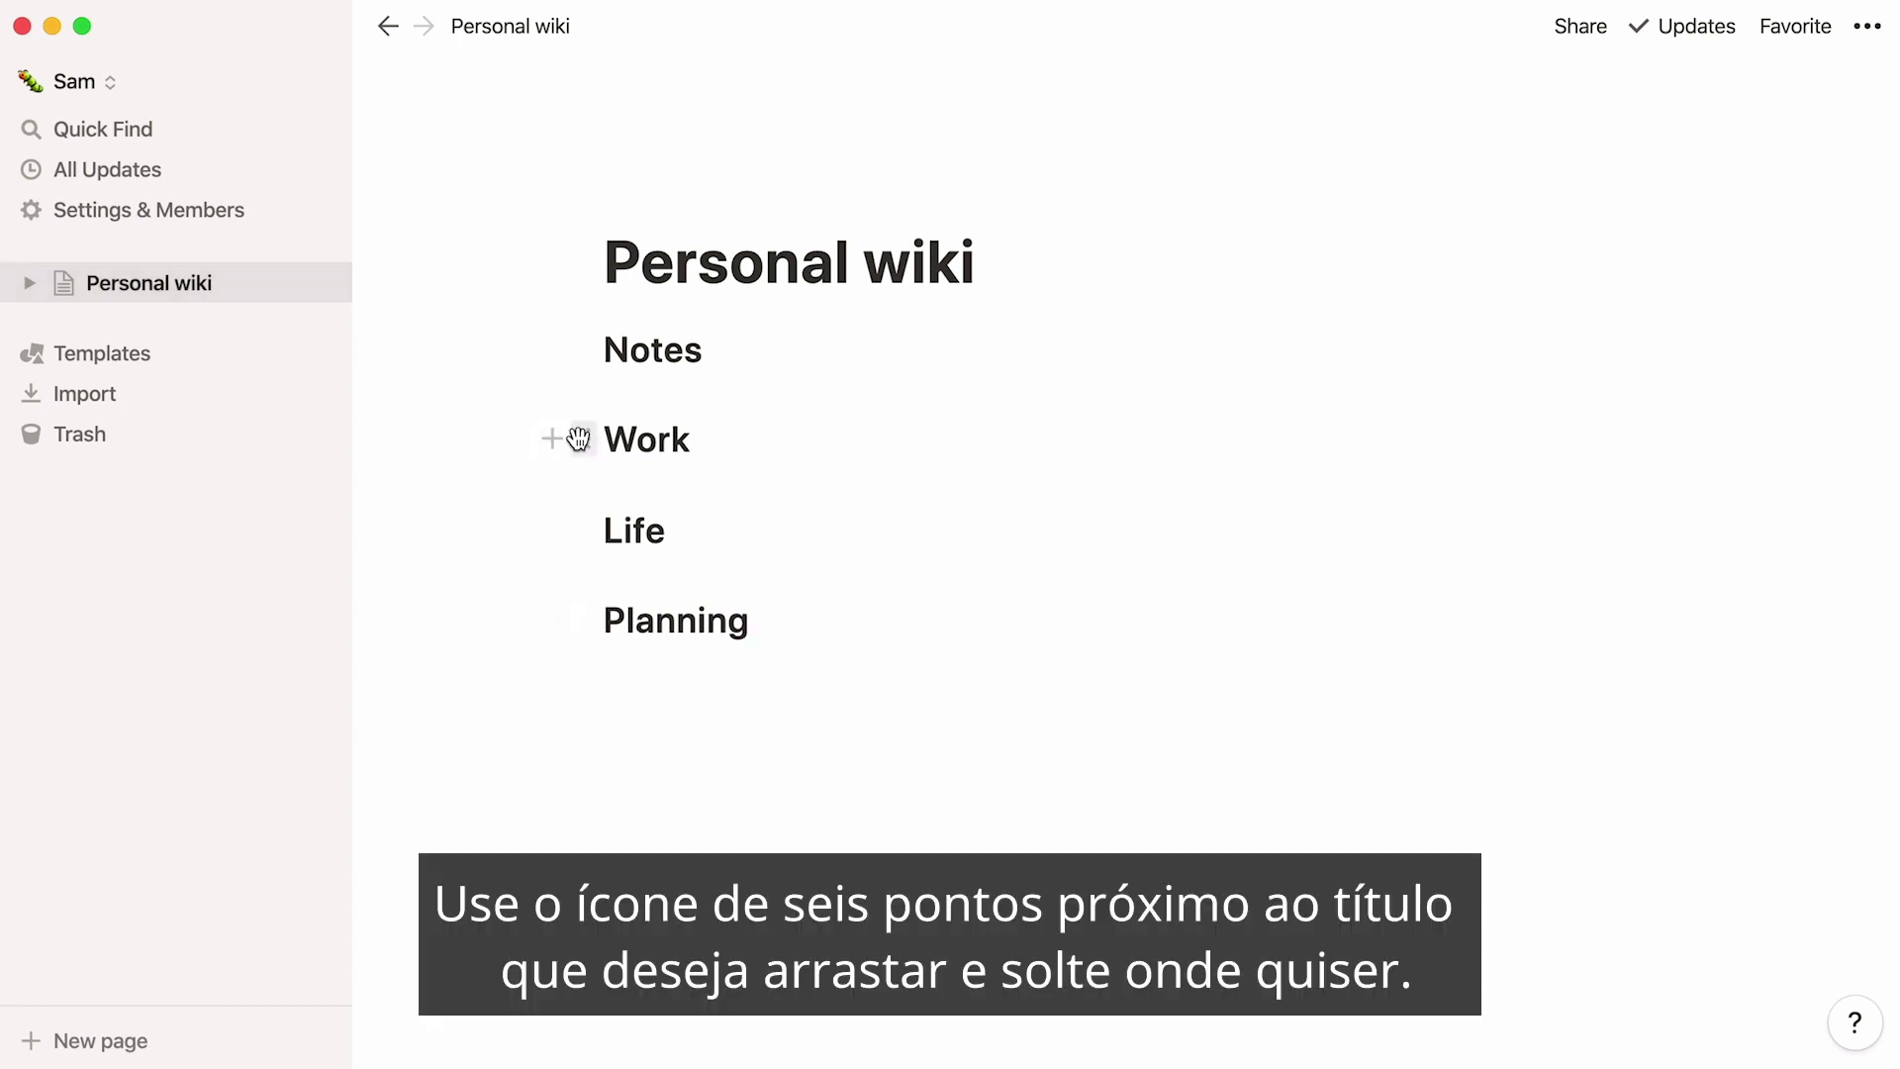
# Drag Work, Life and Planning beside Notes to make four side-by-side columns.
pyautogui.moveTo(579, 438); pyautogui.dragTo(1677, 341)
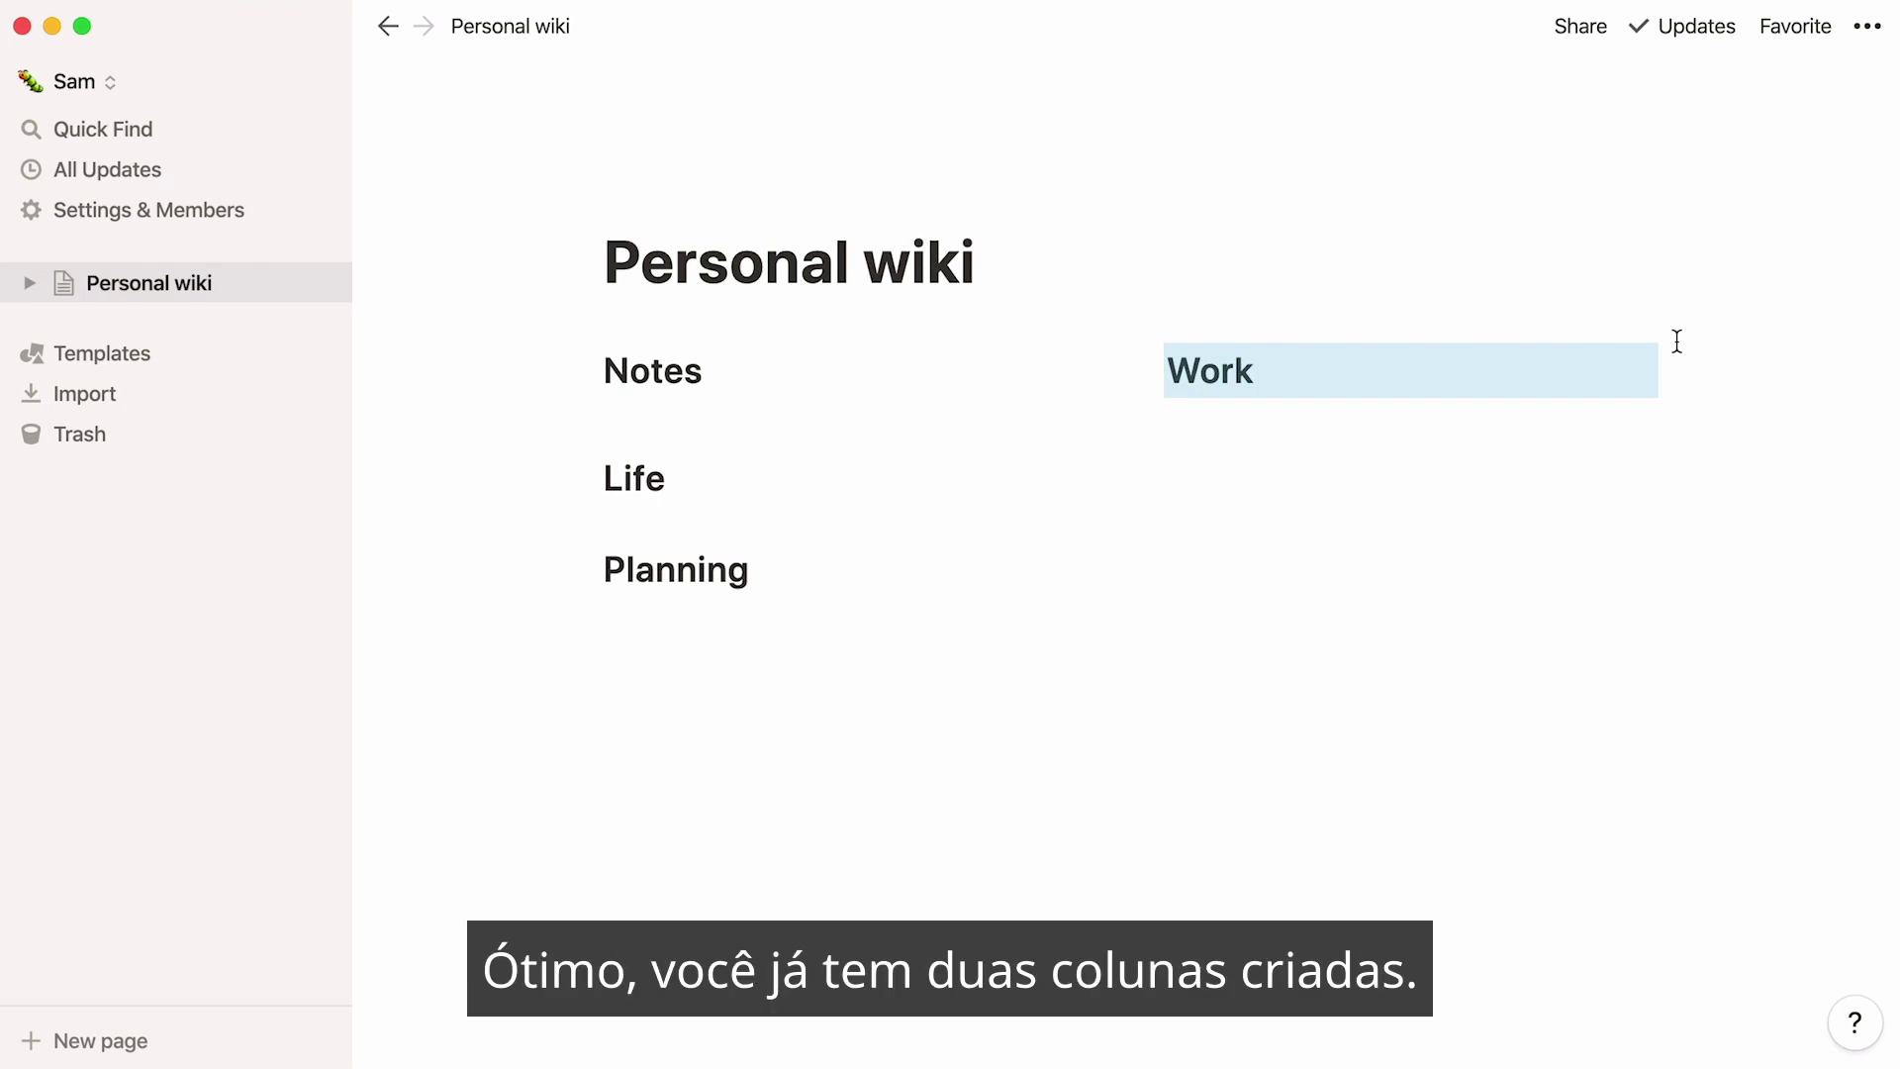
pyautogui.moveTo(617, 471)
pyautogui.moveTo(585, 480); pyautogui.dragTo(1716, 370)
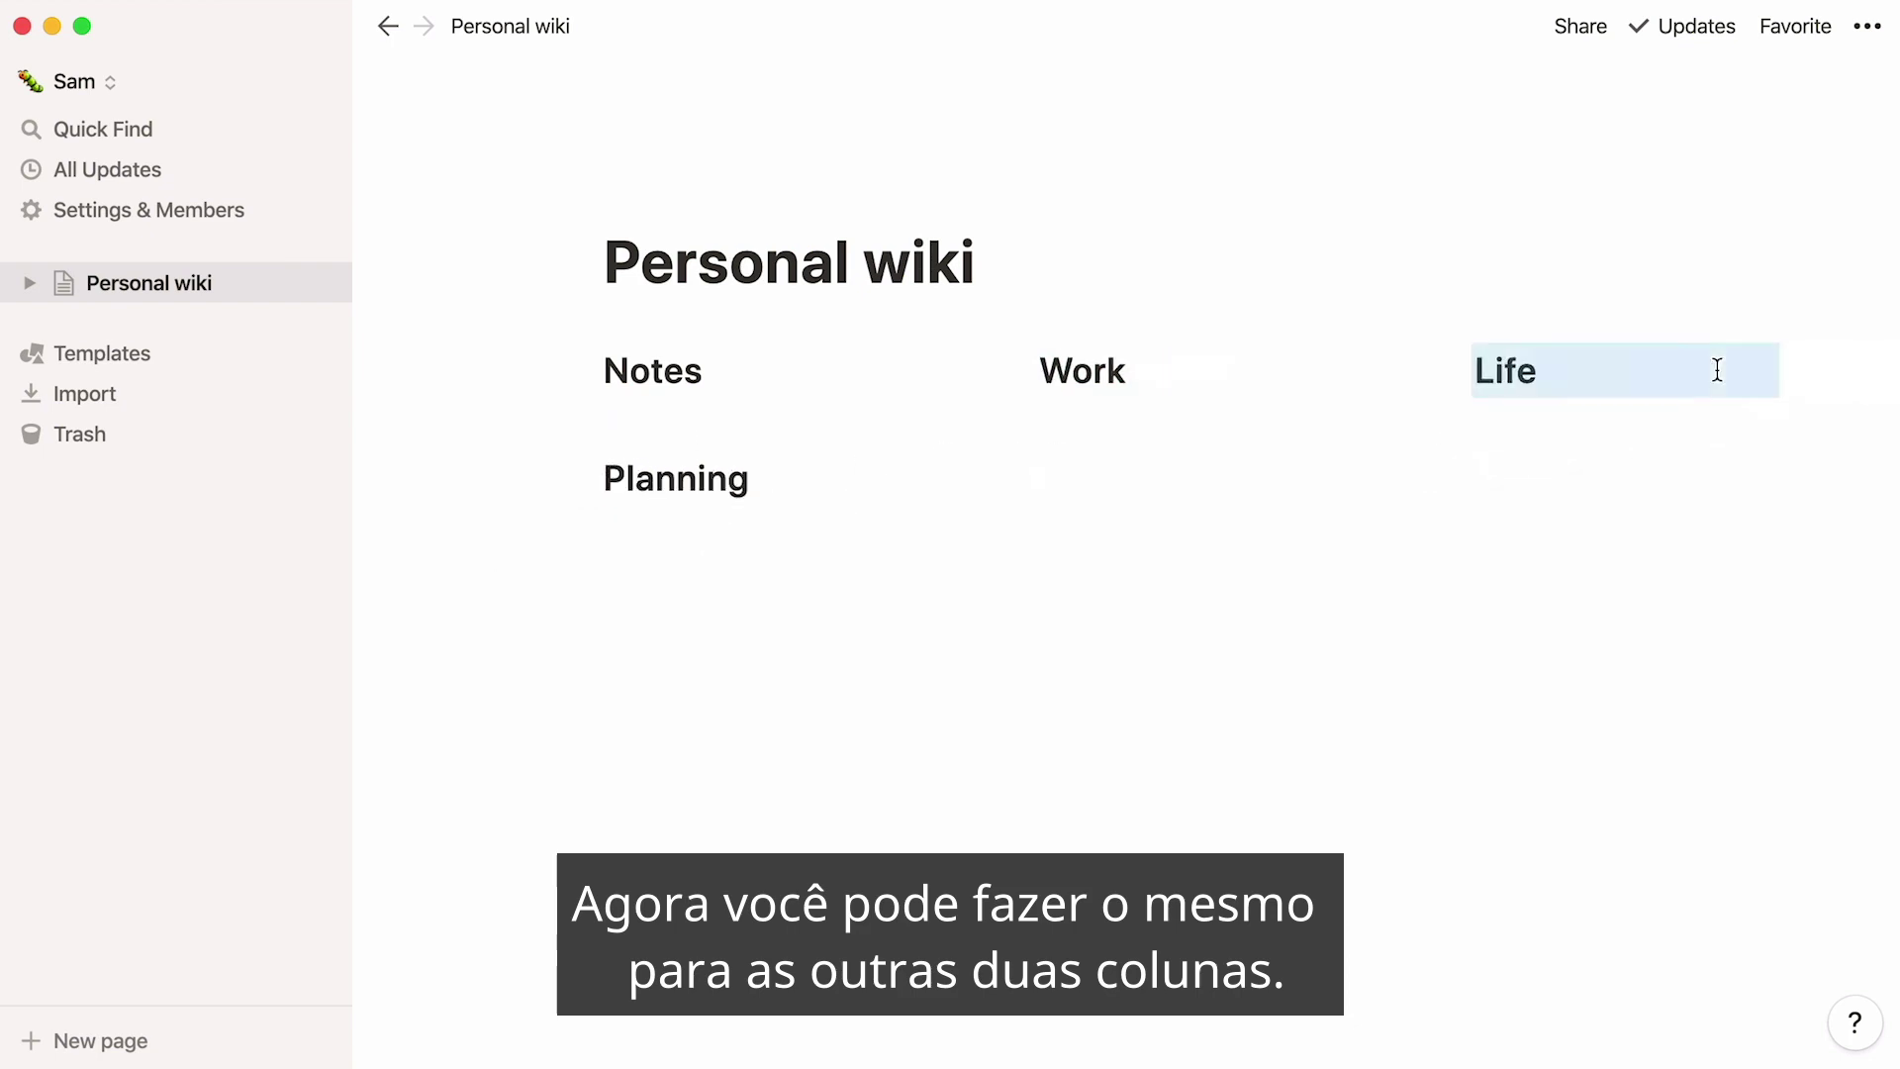
pyautogui.moveTo(589, 479); pyautogui.dragTo(1686, 369)
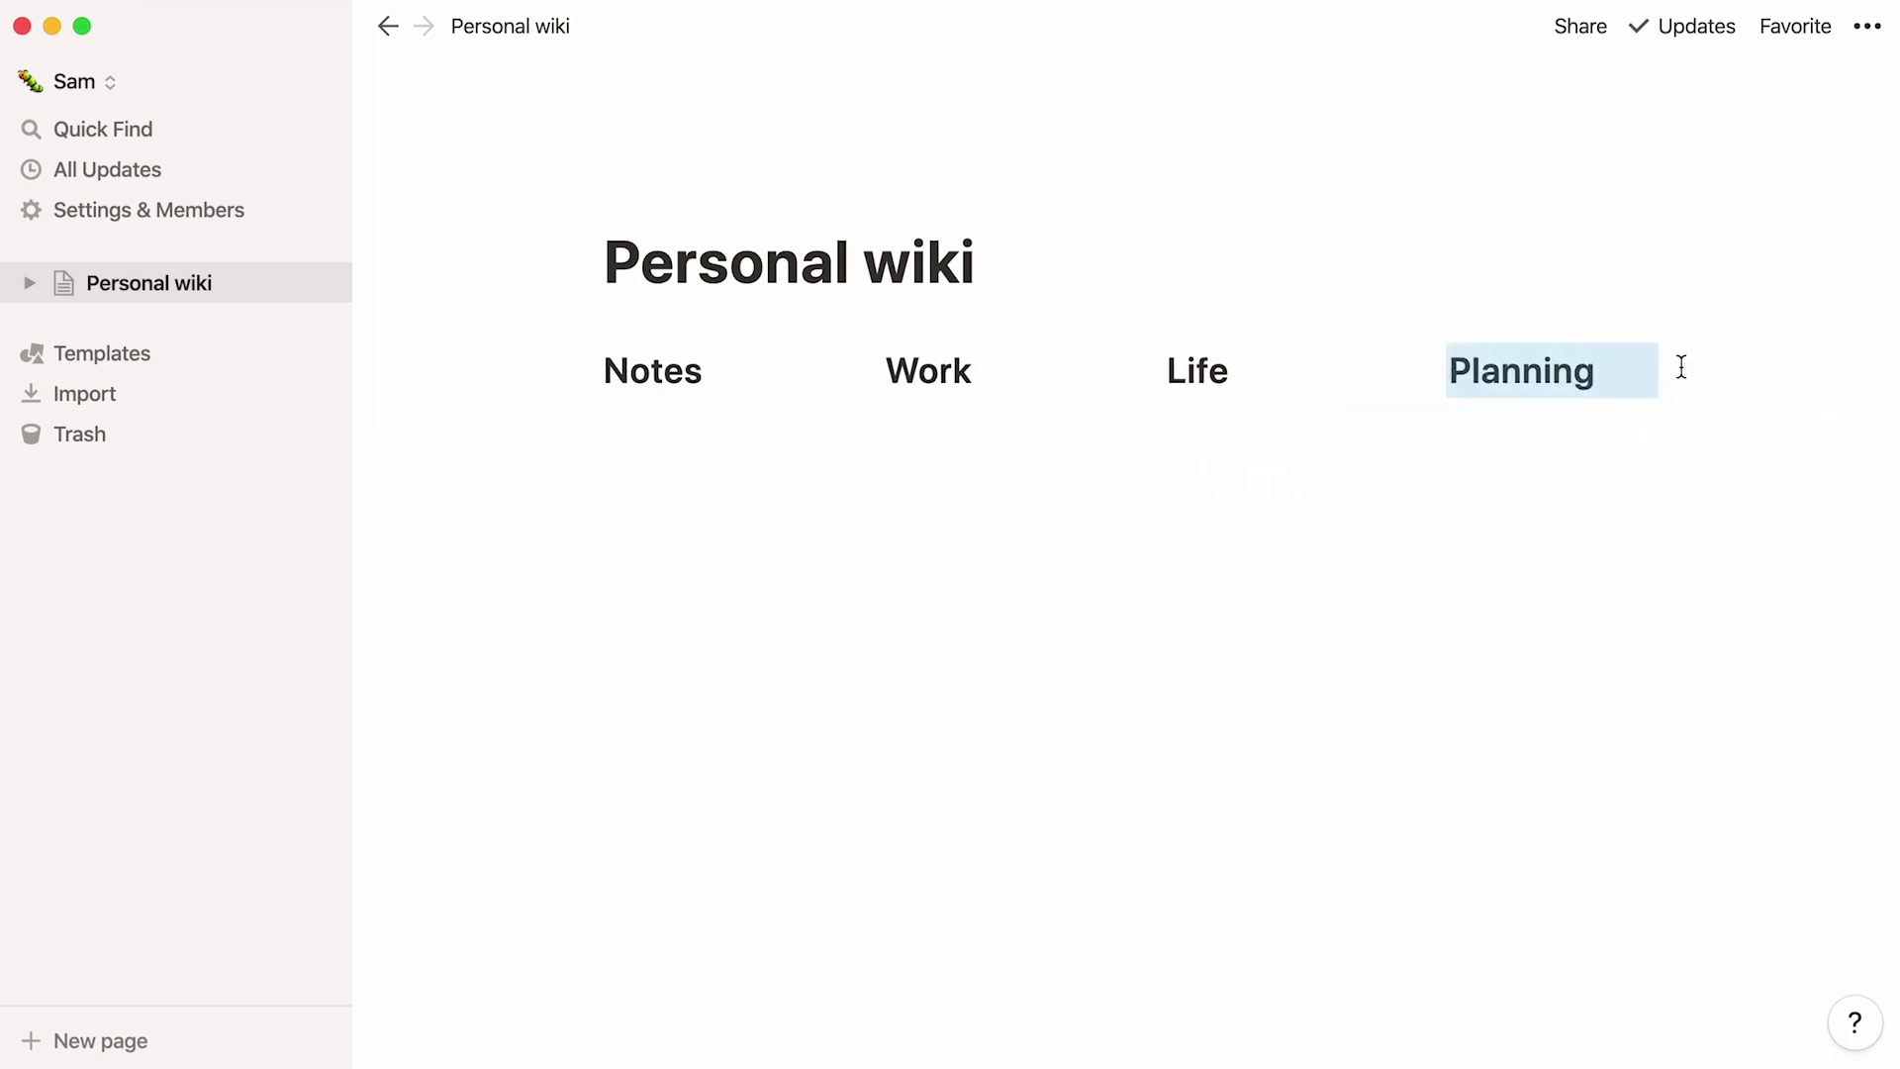
# Add a divider line under the Planning heading.
pyautogui.click(1681, 367)
pyautogui.press('Return')
pyautogui.write('---')
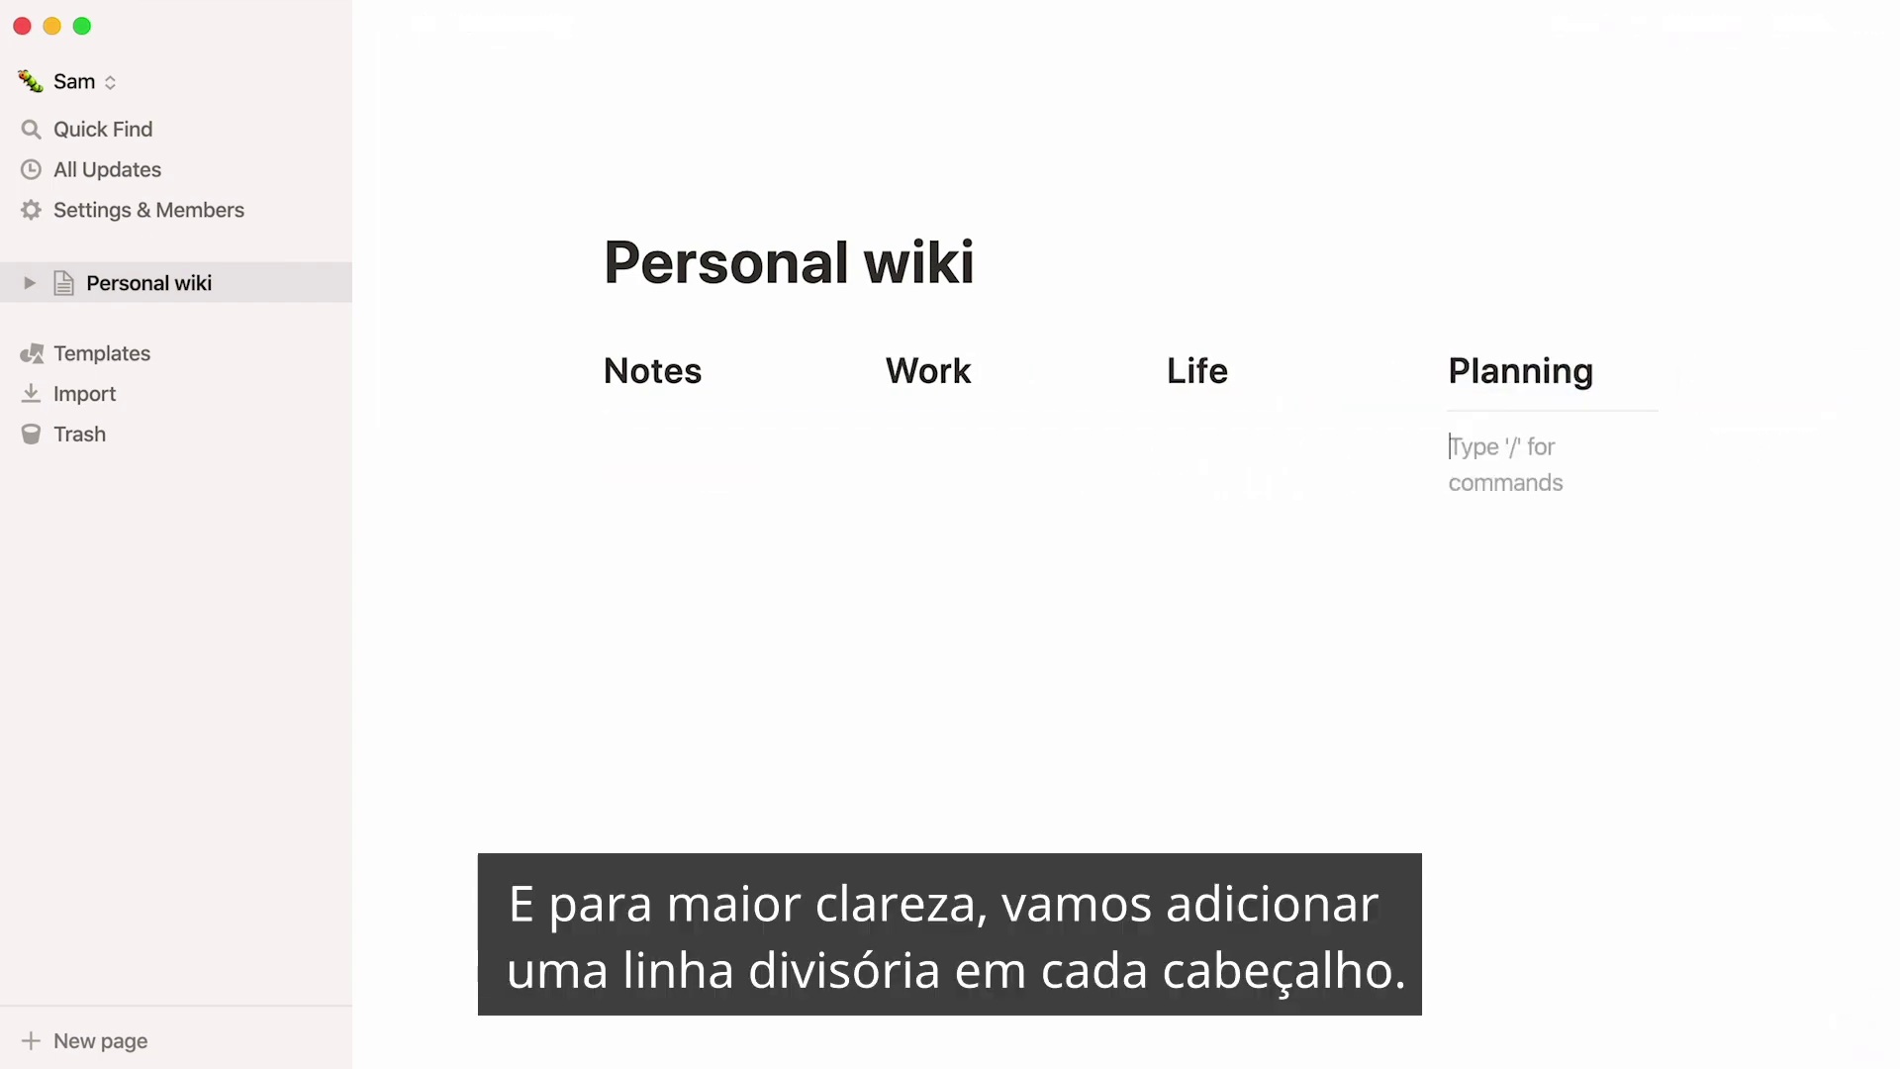
# Insert --- divider lines under the Life, Work and Notes headings.
pyautogui.click(1217, 425)
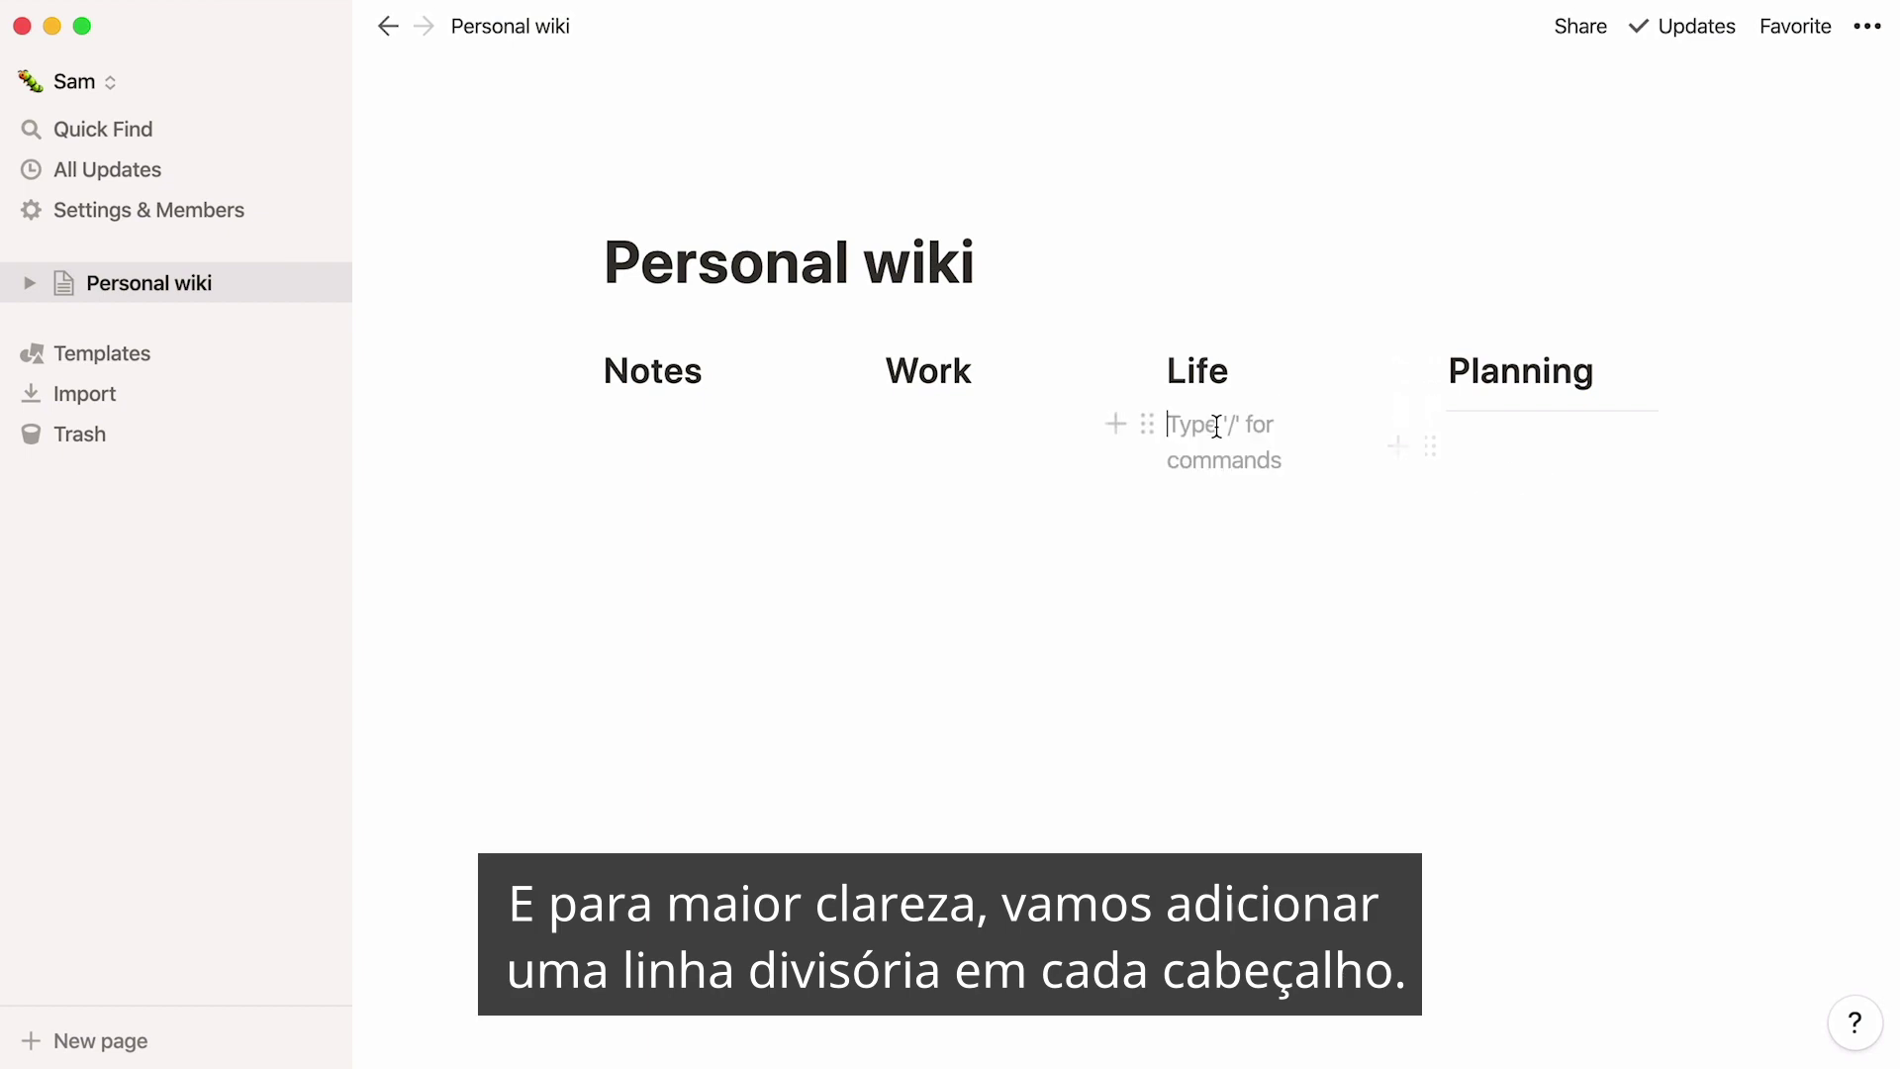
pyautogui.write('---')
pyautogui.click(933, 416)
pyautogui.write('---')
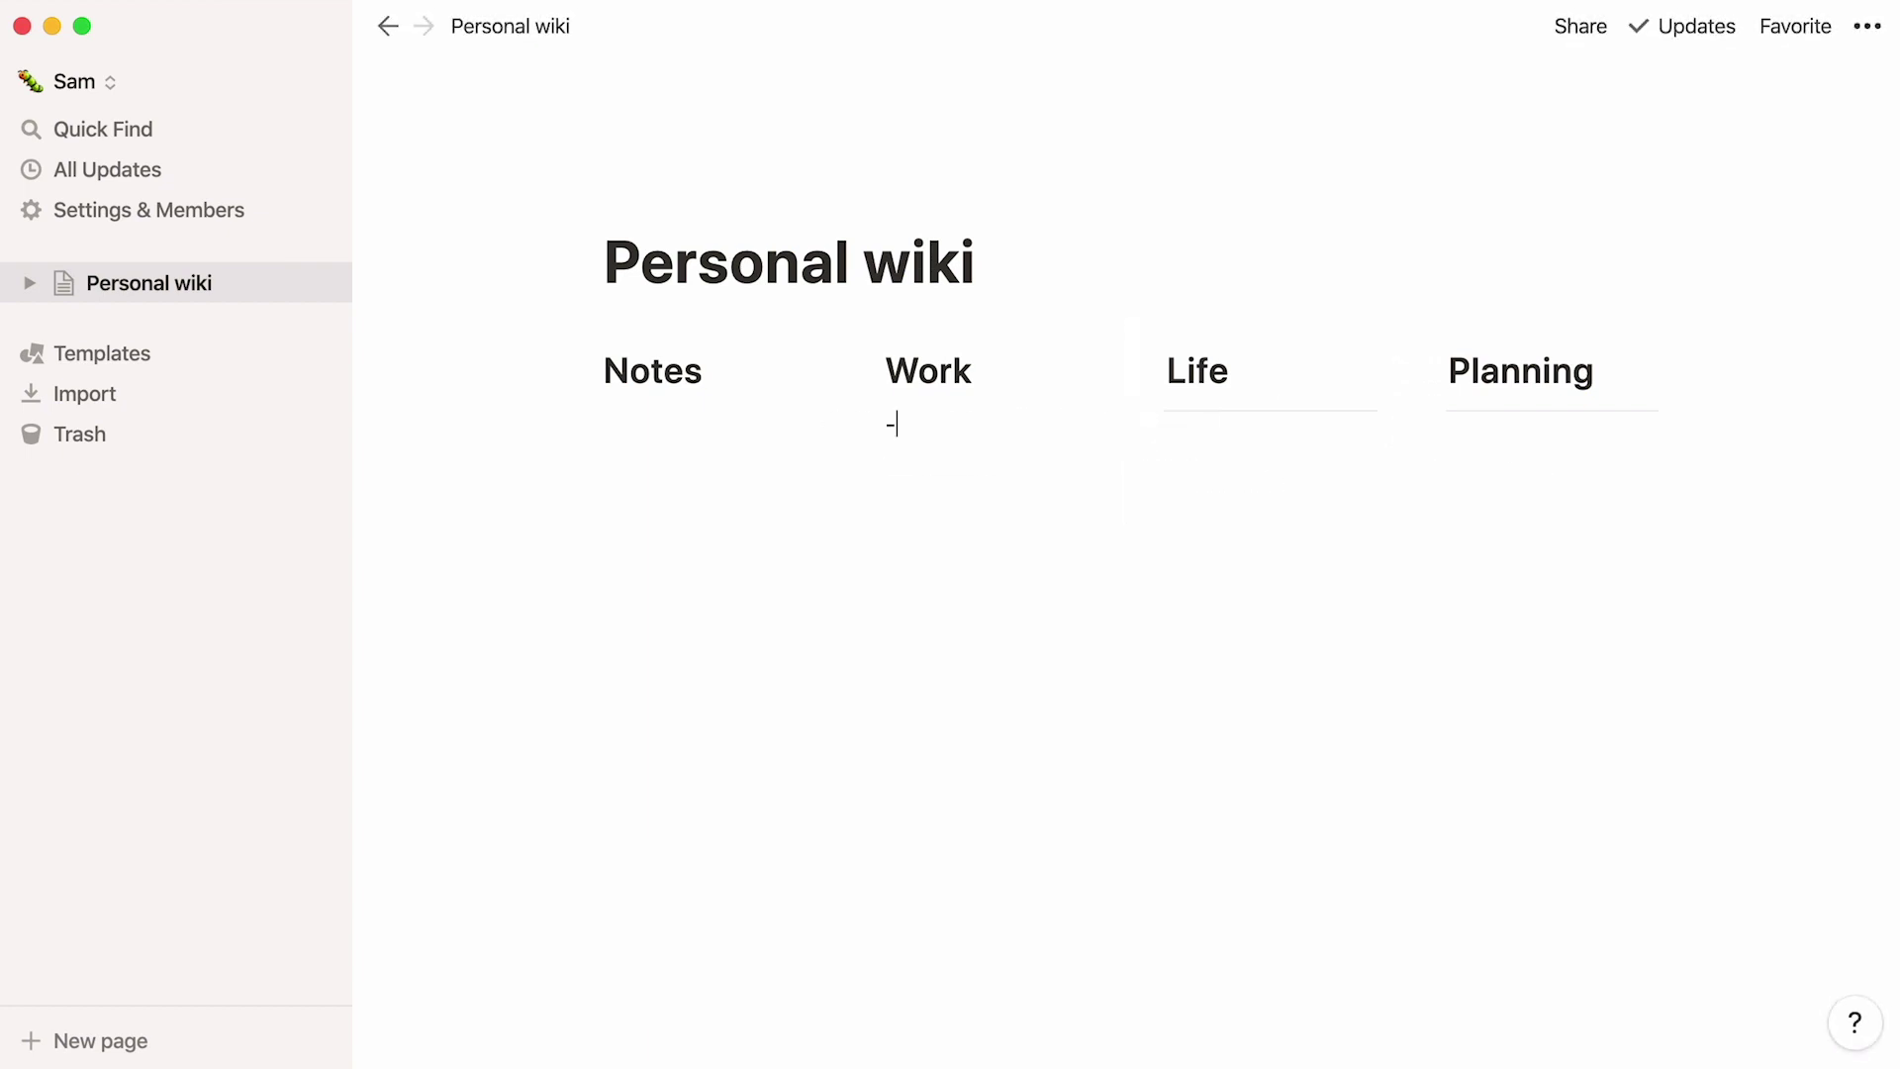
pyautogui.click(670, 425)
pyautogui.write('---')
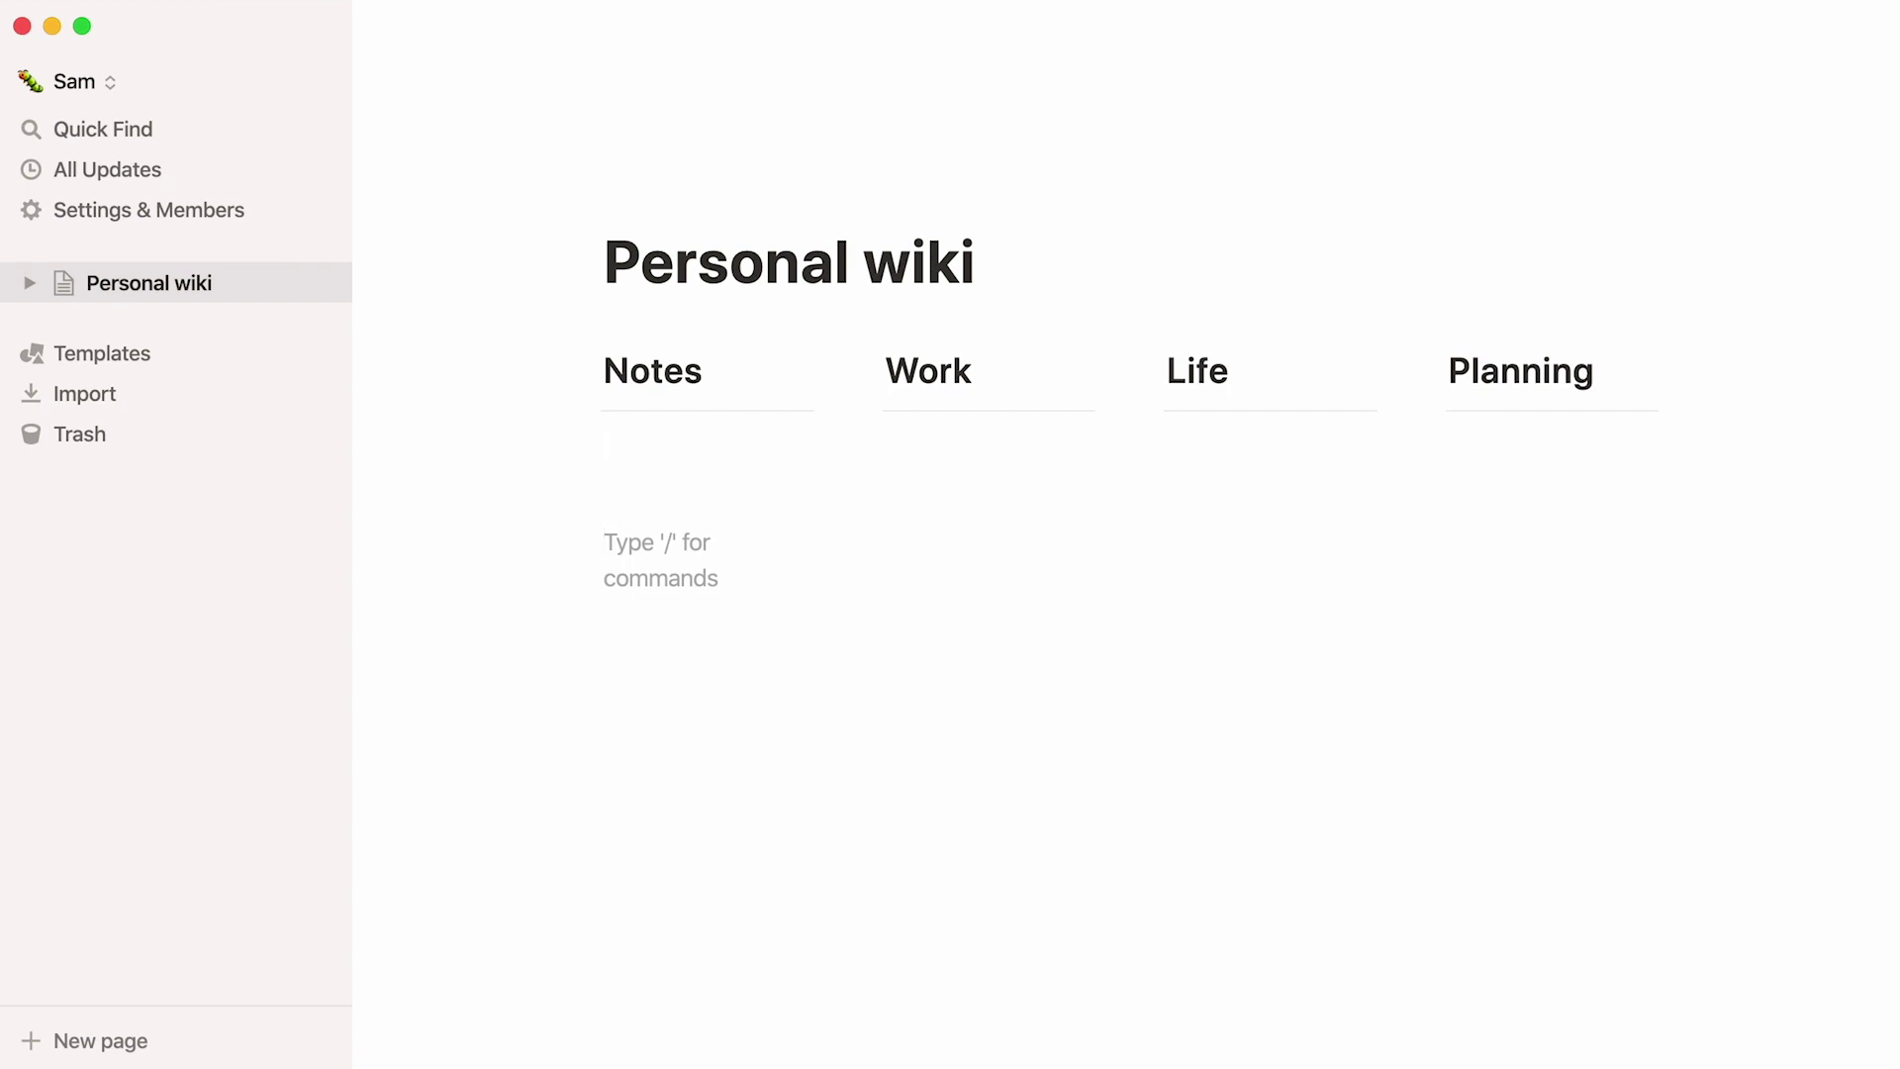
# Insert a new sub-page titled 'Thoughts' with the /page command.
pyautogui.write('/page')
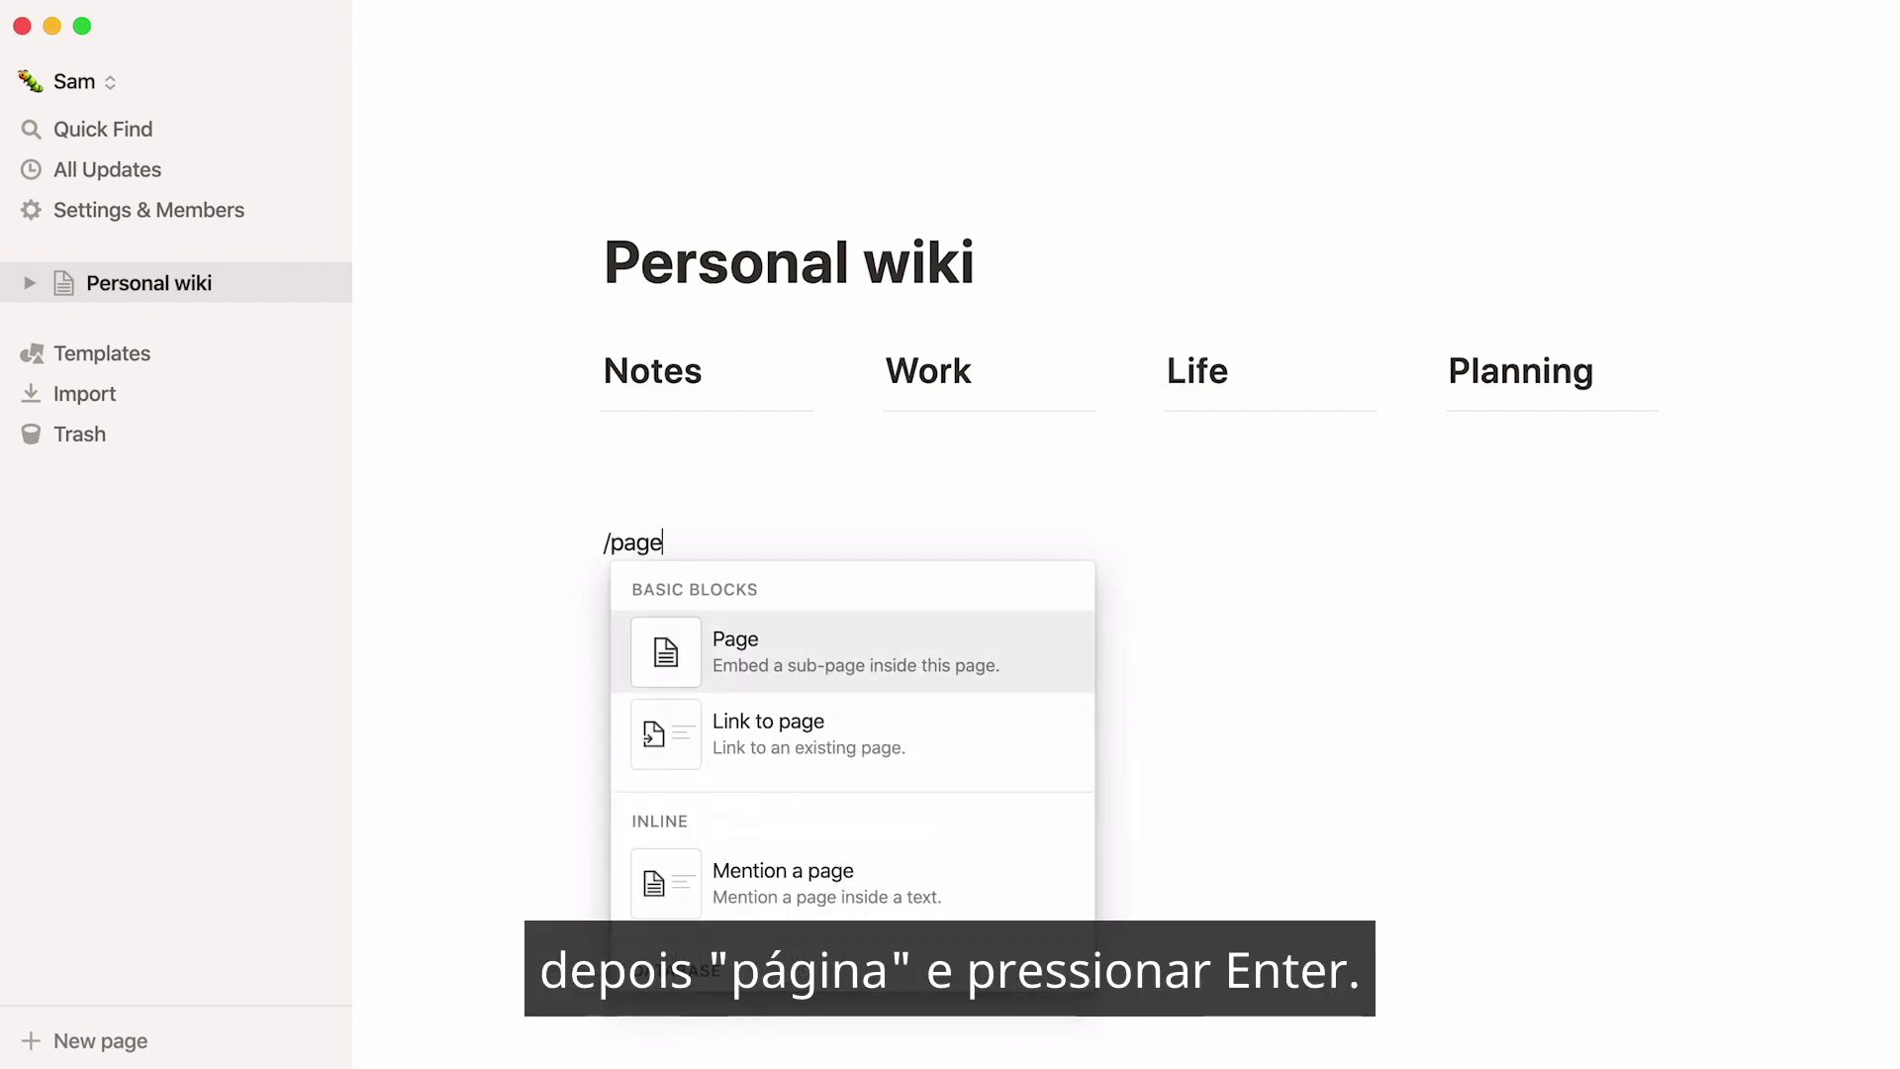
pyautogui.press('Return')
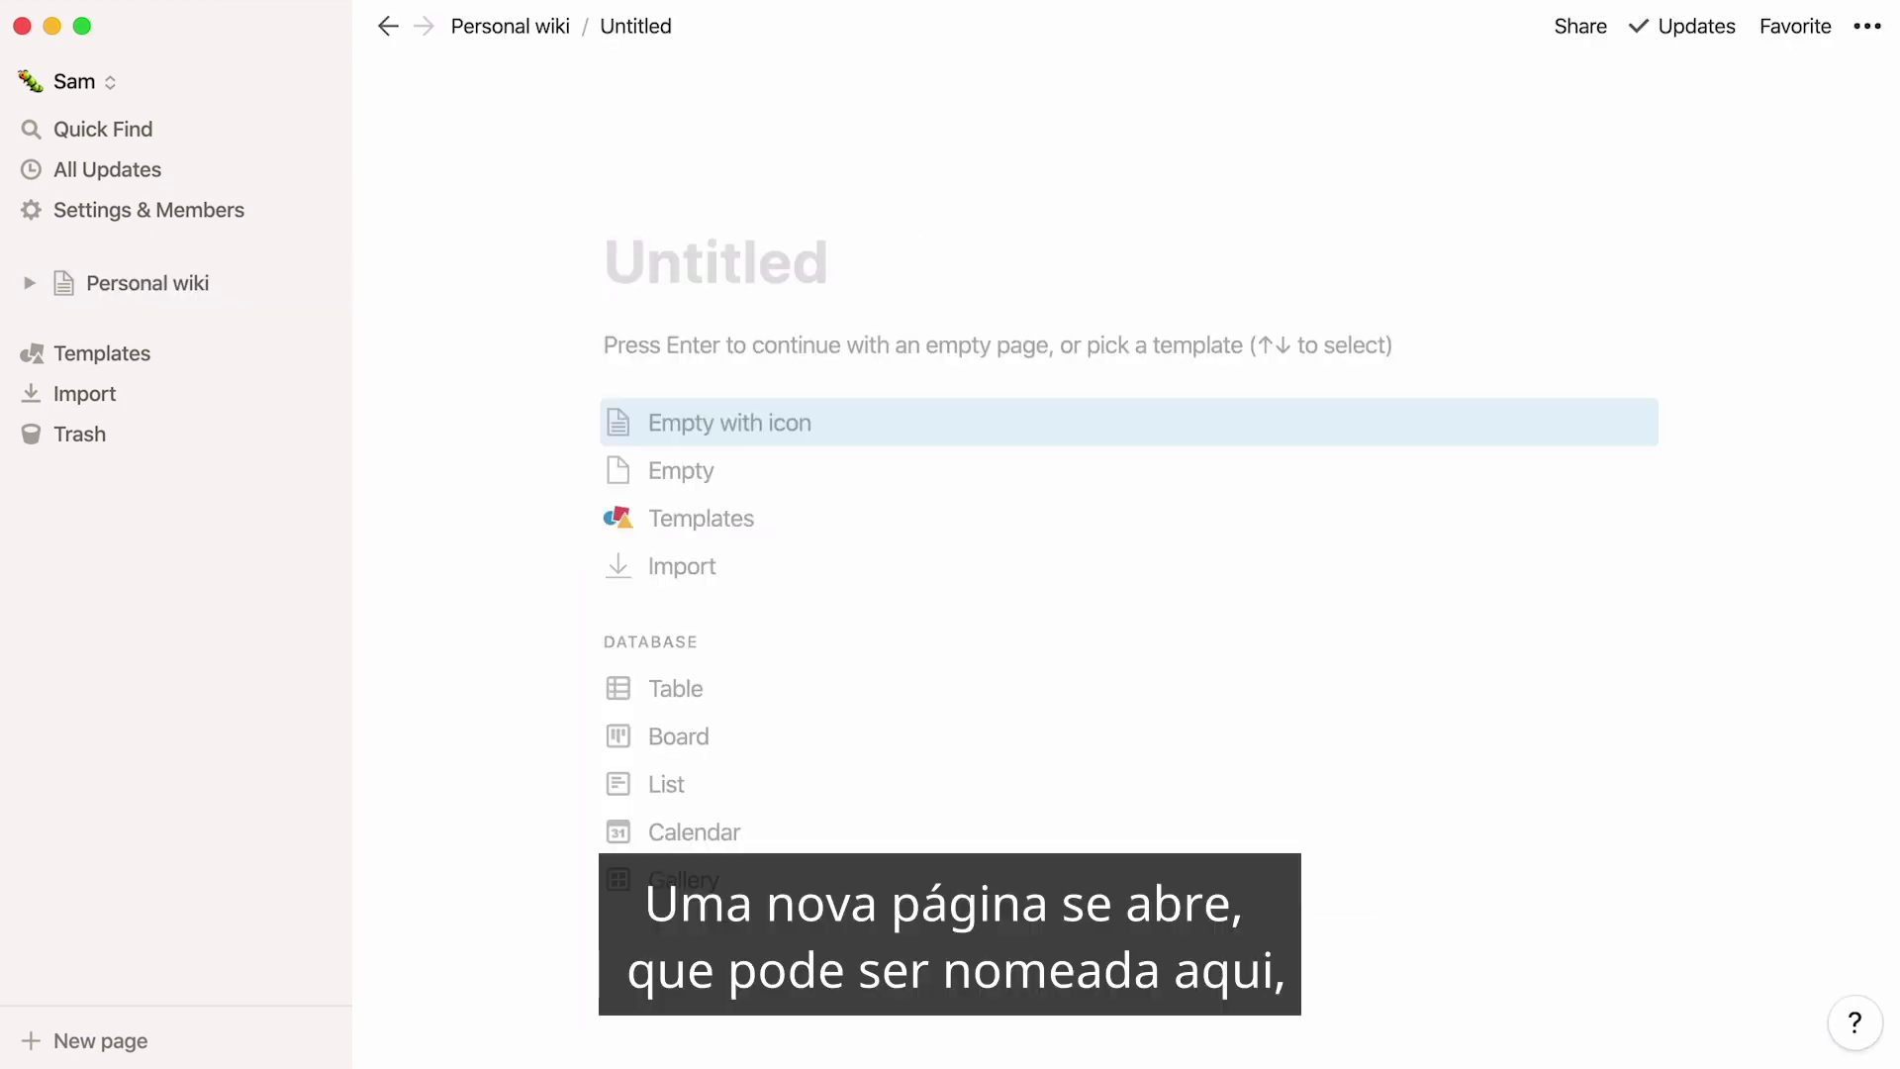
pyautogui.write('Thoughts')
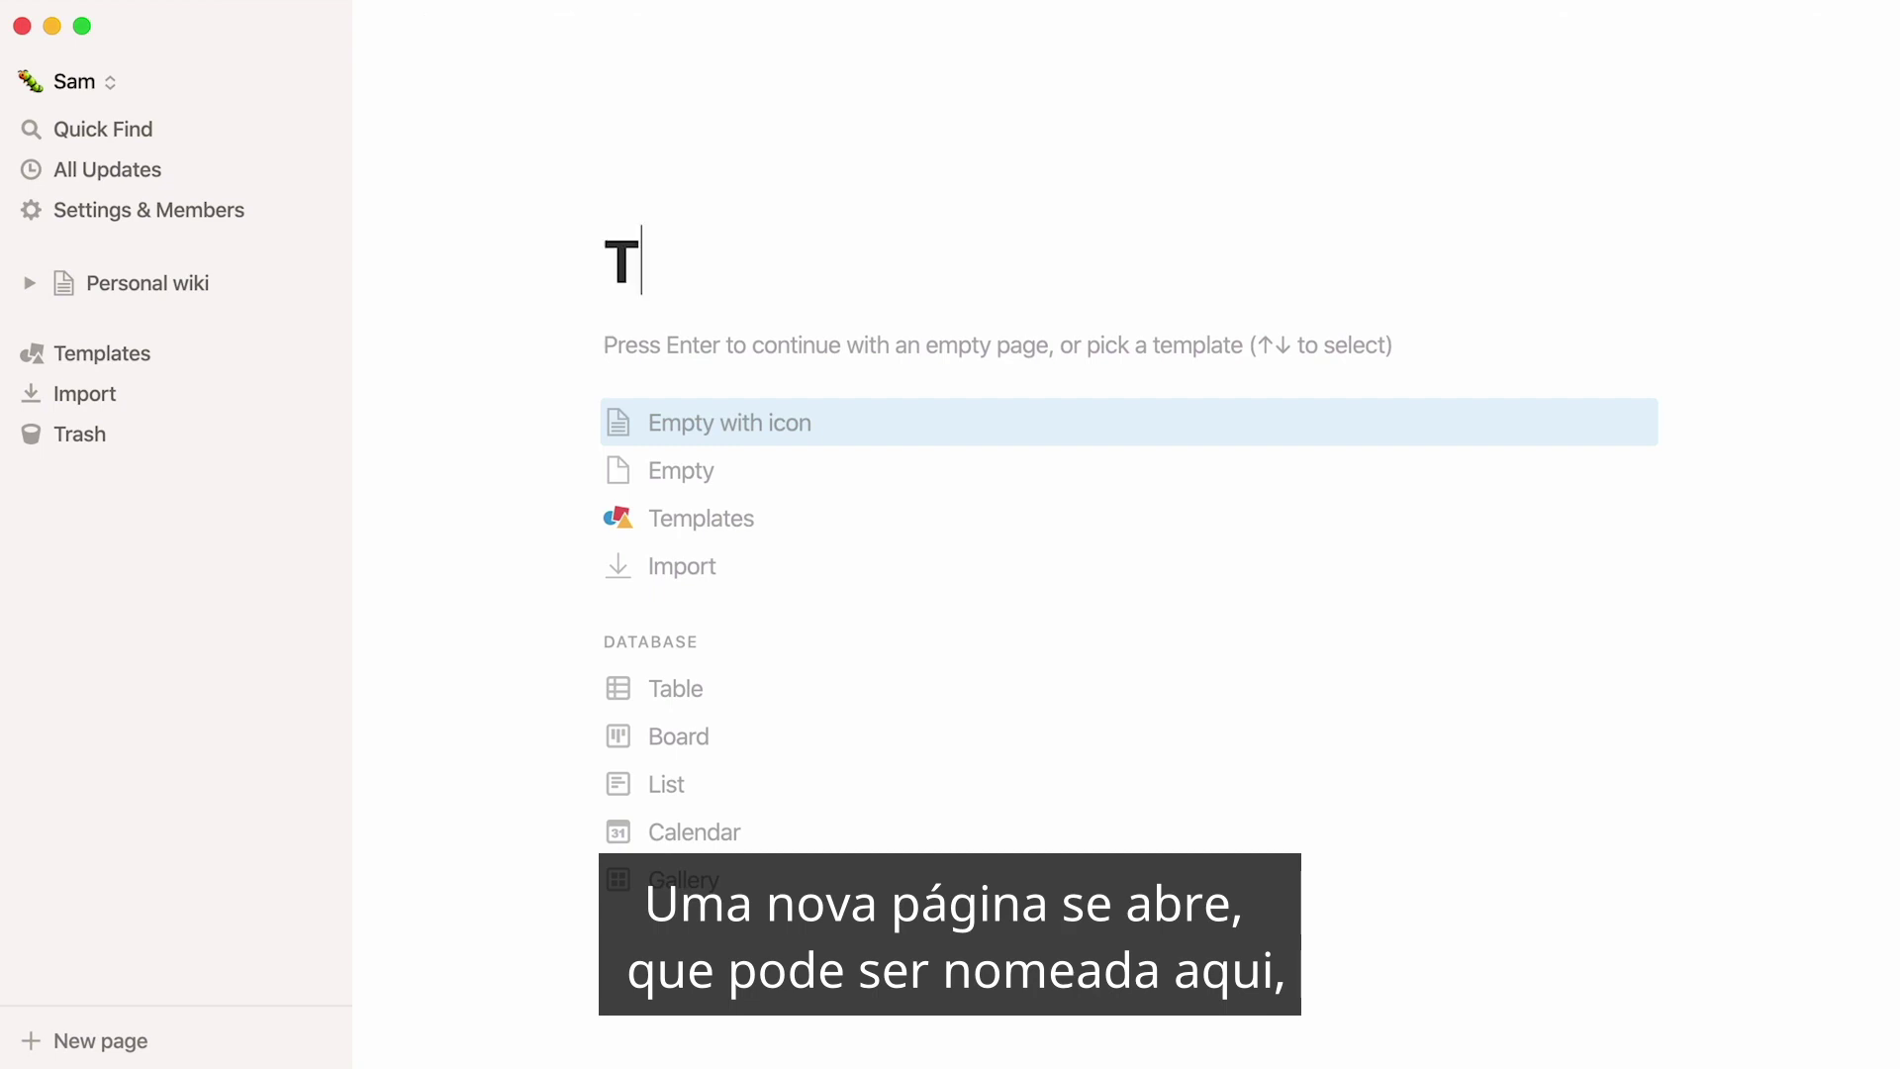
# Give the Thoughts page the thought-balloon emoji icon, found by searching 'cloud'.
pyautogui.click(673, 427)
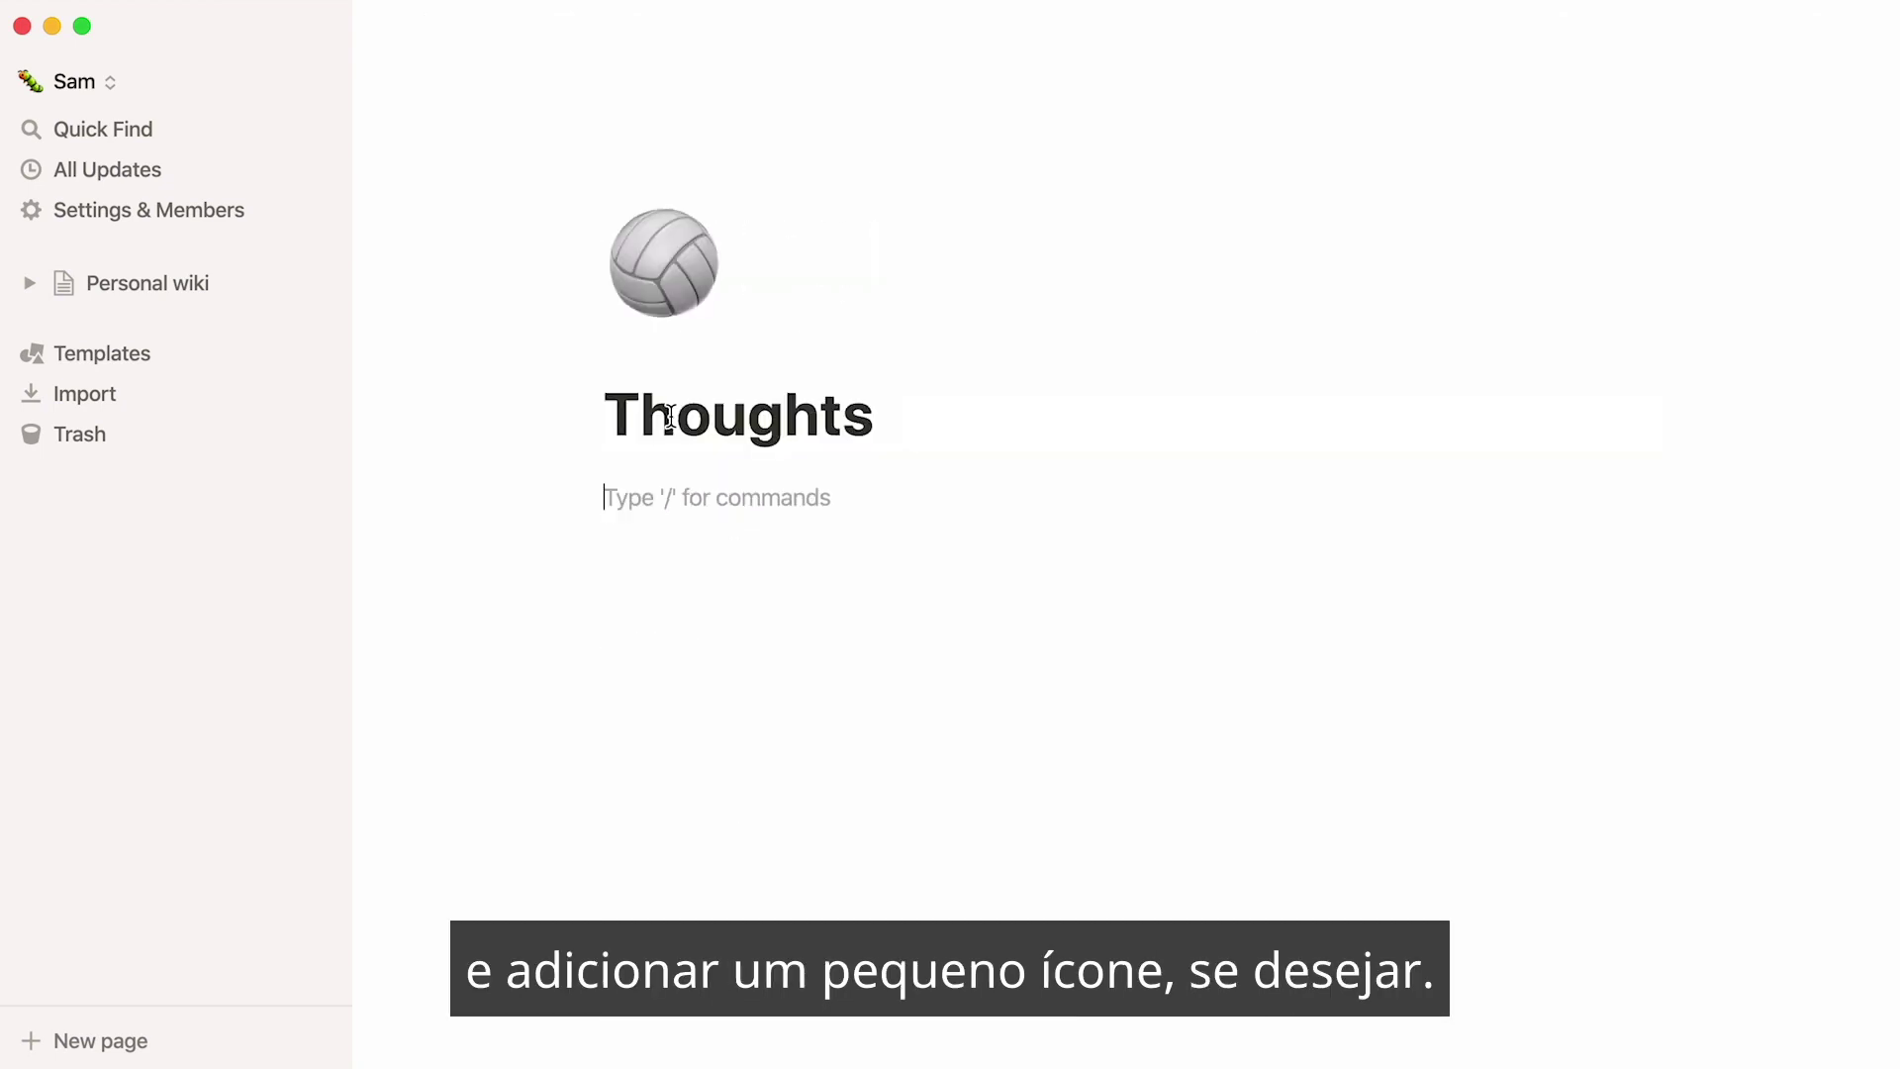
pyautogui.click(691, 288)
pyautogui.write('cloud')
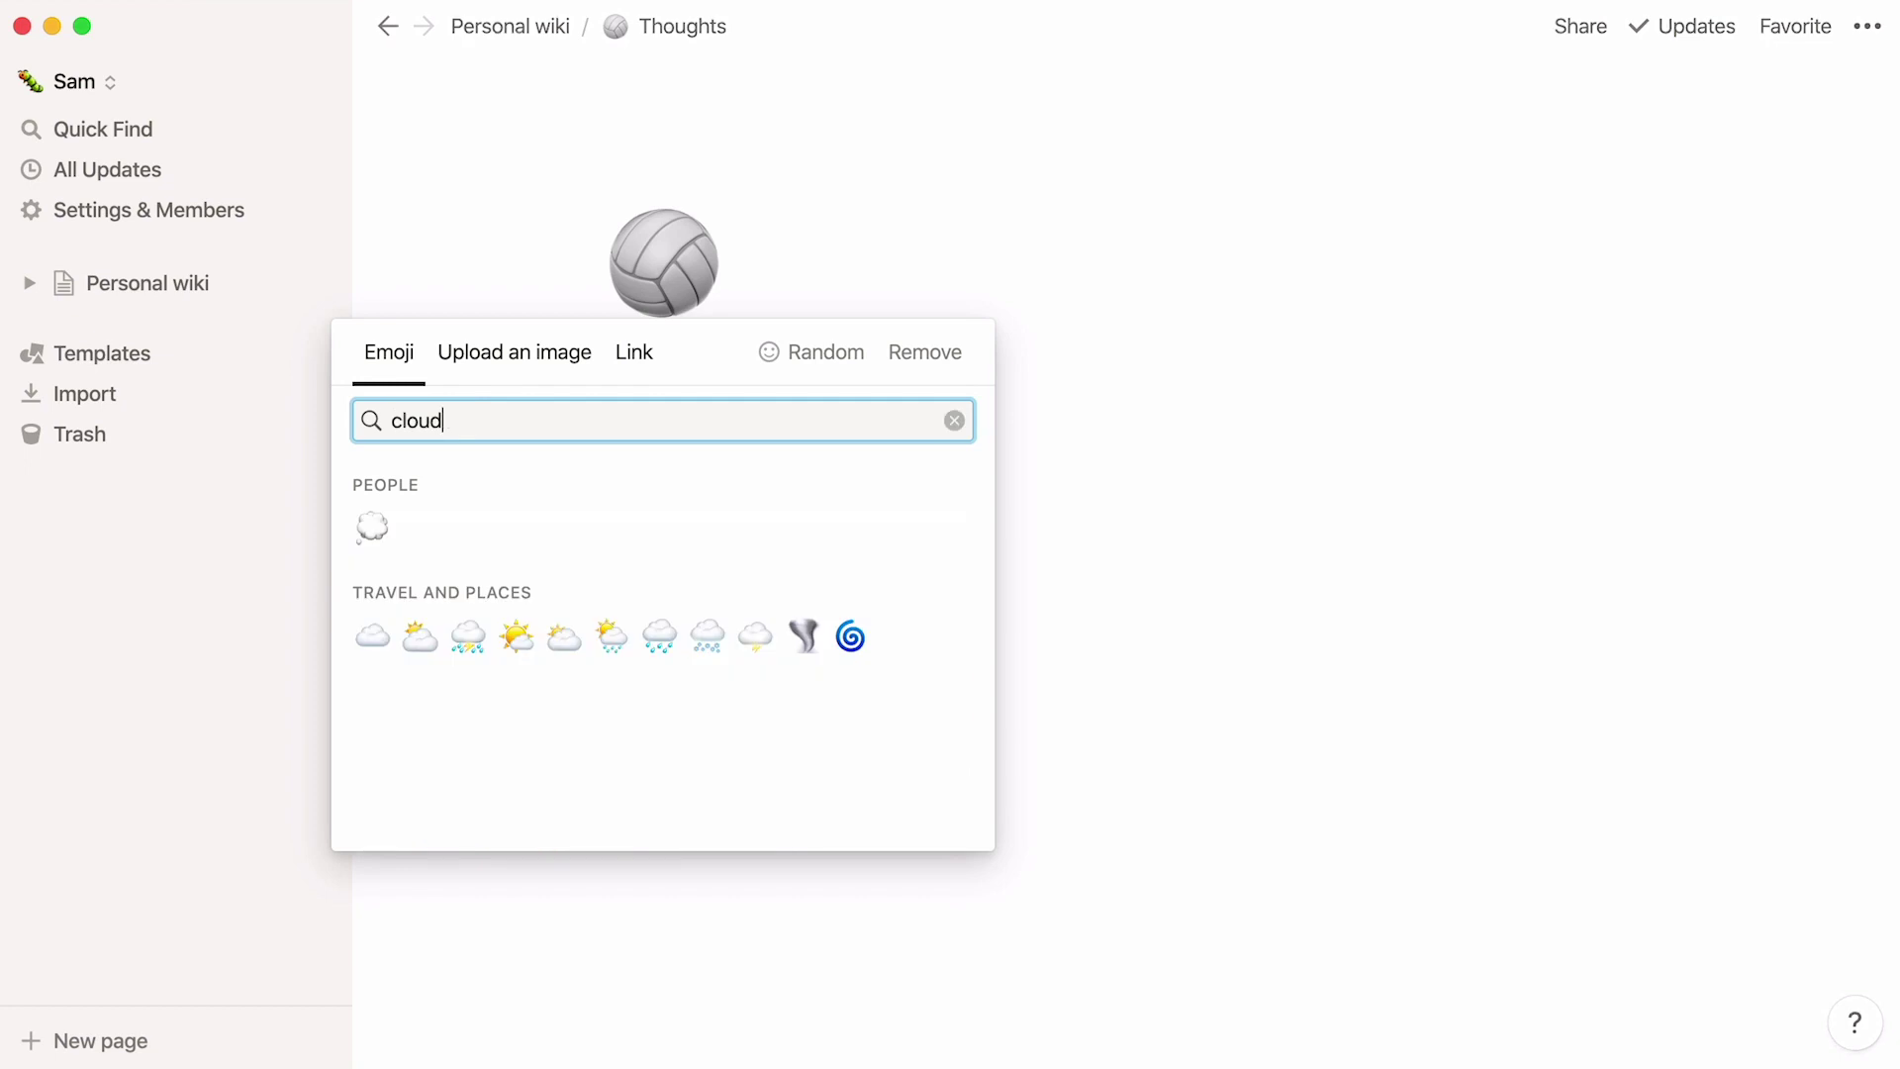
pyautogui.click(373, 525)
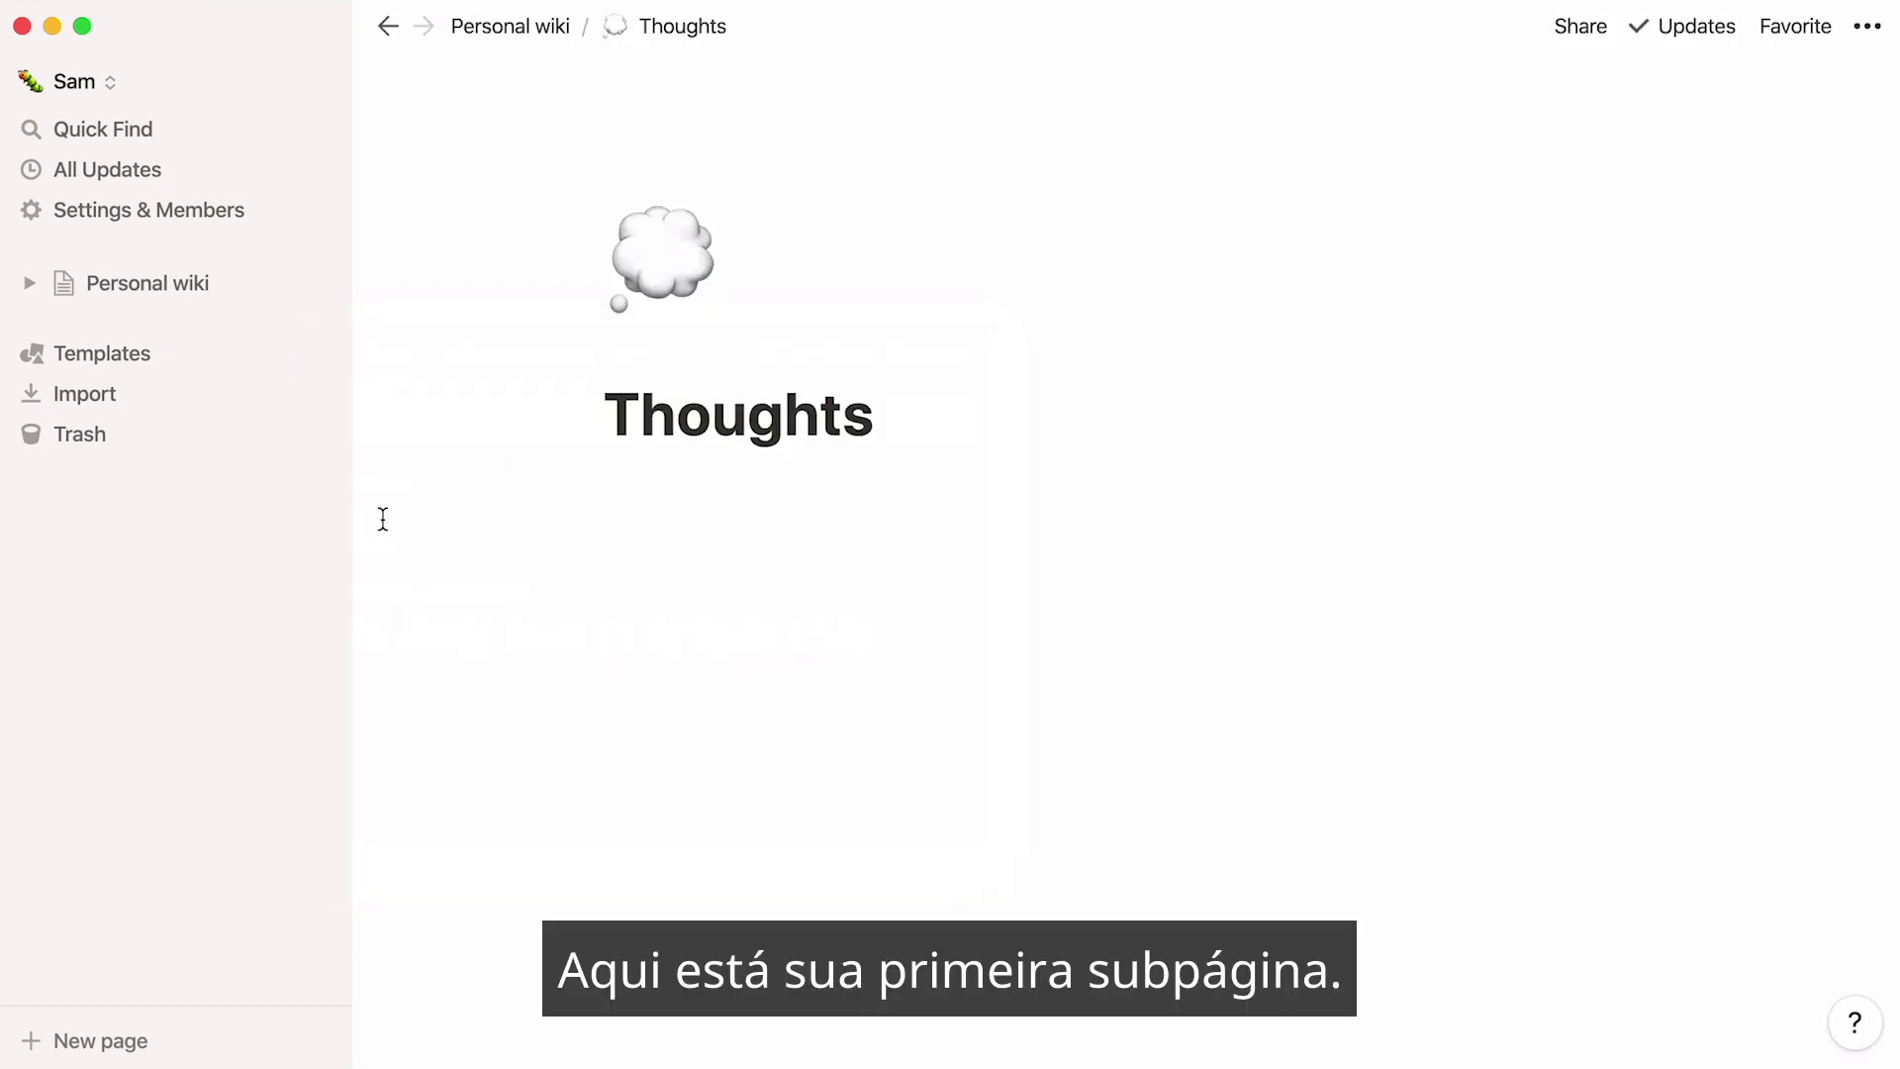
# On Personal wiki, type titles Drafts, Blog Post, Focus, Task List, Weekly Agenda, Clients, Tools, Reading List, and the rest on separate lines.
pyautogui.click(248, 289)
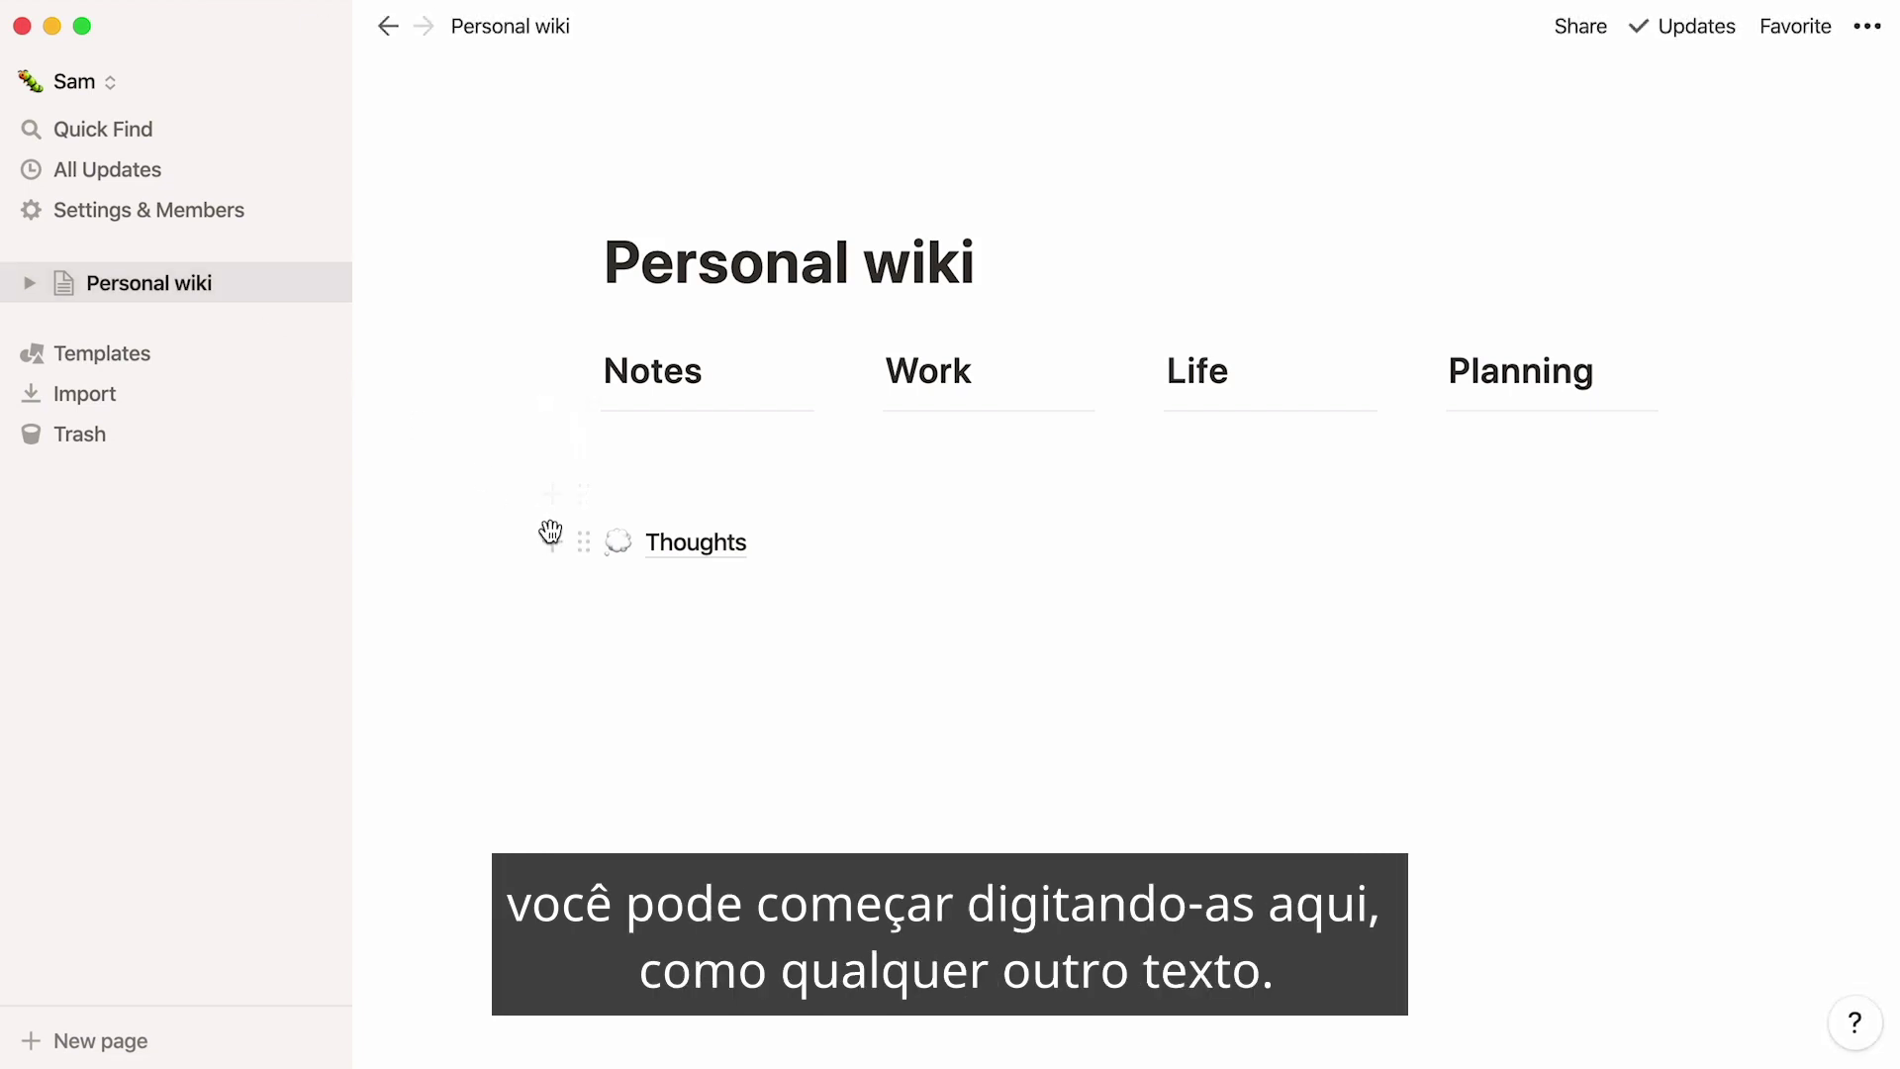
pyautogui.click(620, 586)
pyautogui.write('Drafts')
pyautogui.press('Return')
pyautogui.write('Blog Post')
pyautogui.press('Return')
pyautogui.write('Focus')
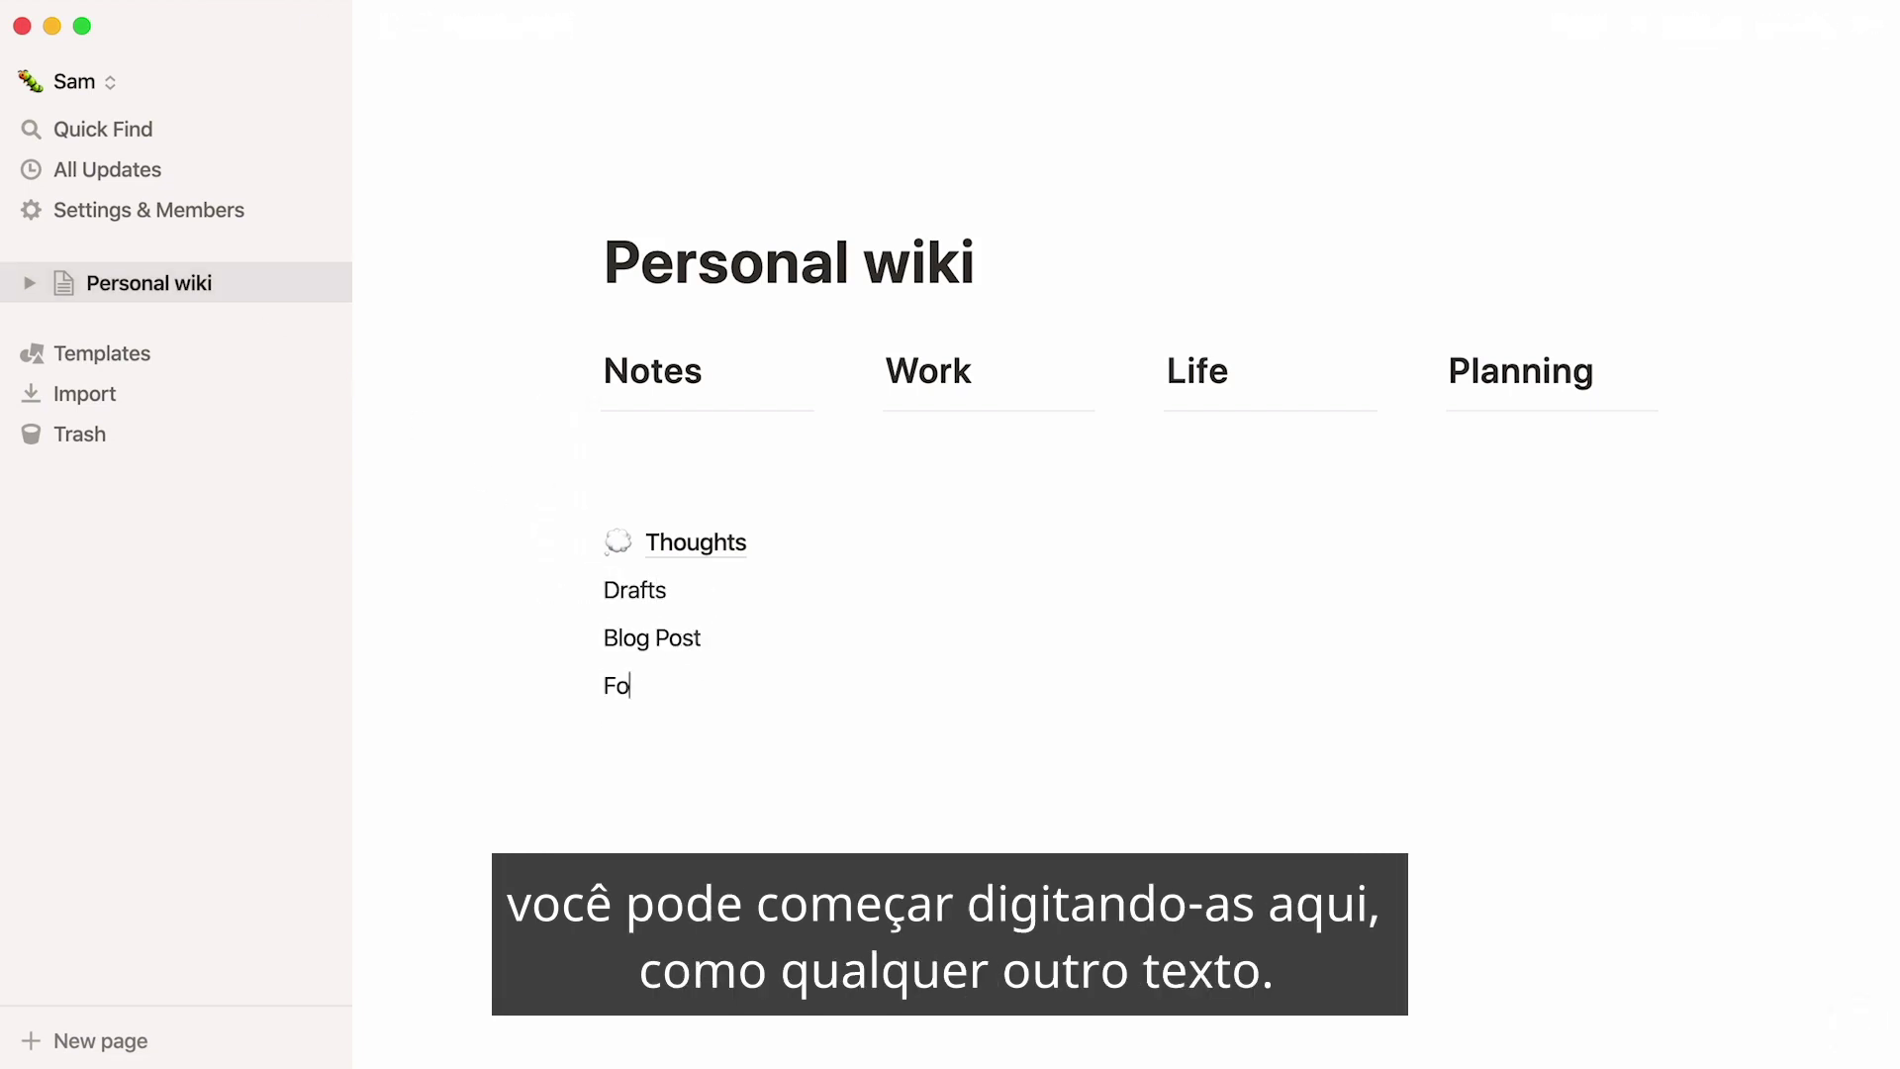
pyautogui.press('Return')
pyautogui.write('Task List Weekly Agenda Clients Tools Reading List Songwriting ')
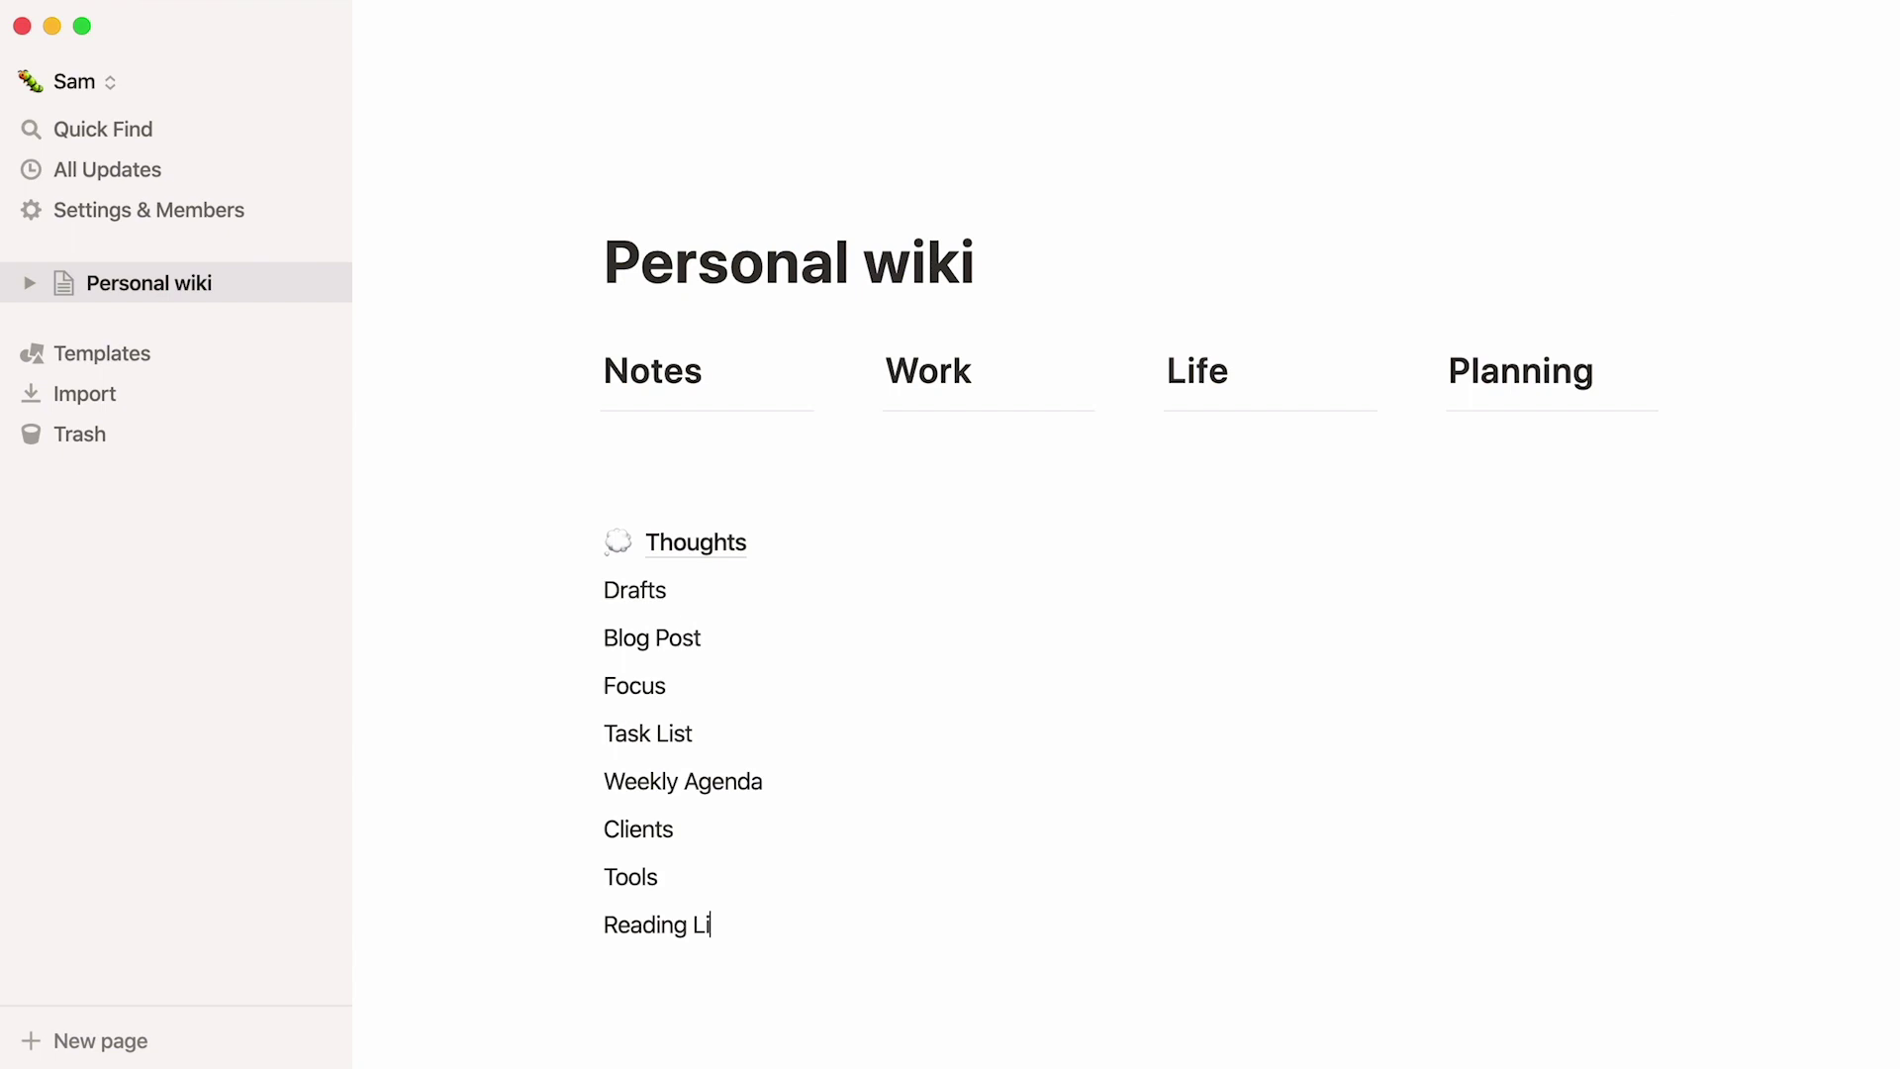
pyautogui.write('Plant Tracker Video Games Travel Planner Recipes Habi')
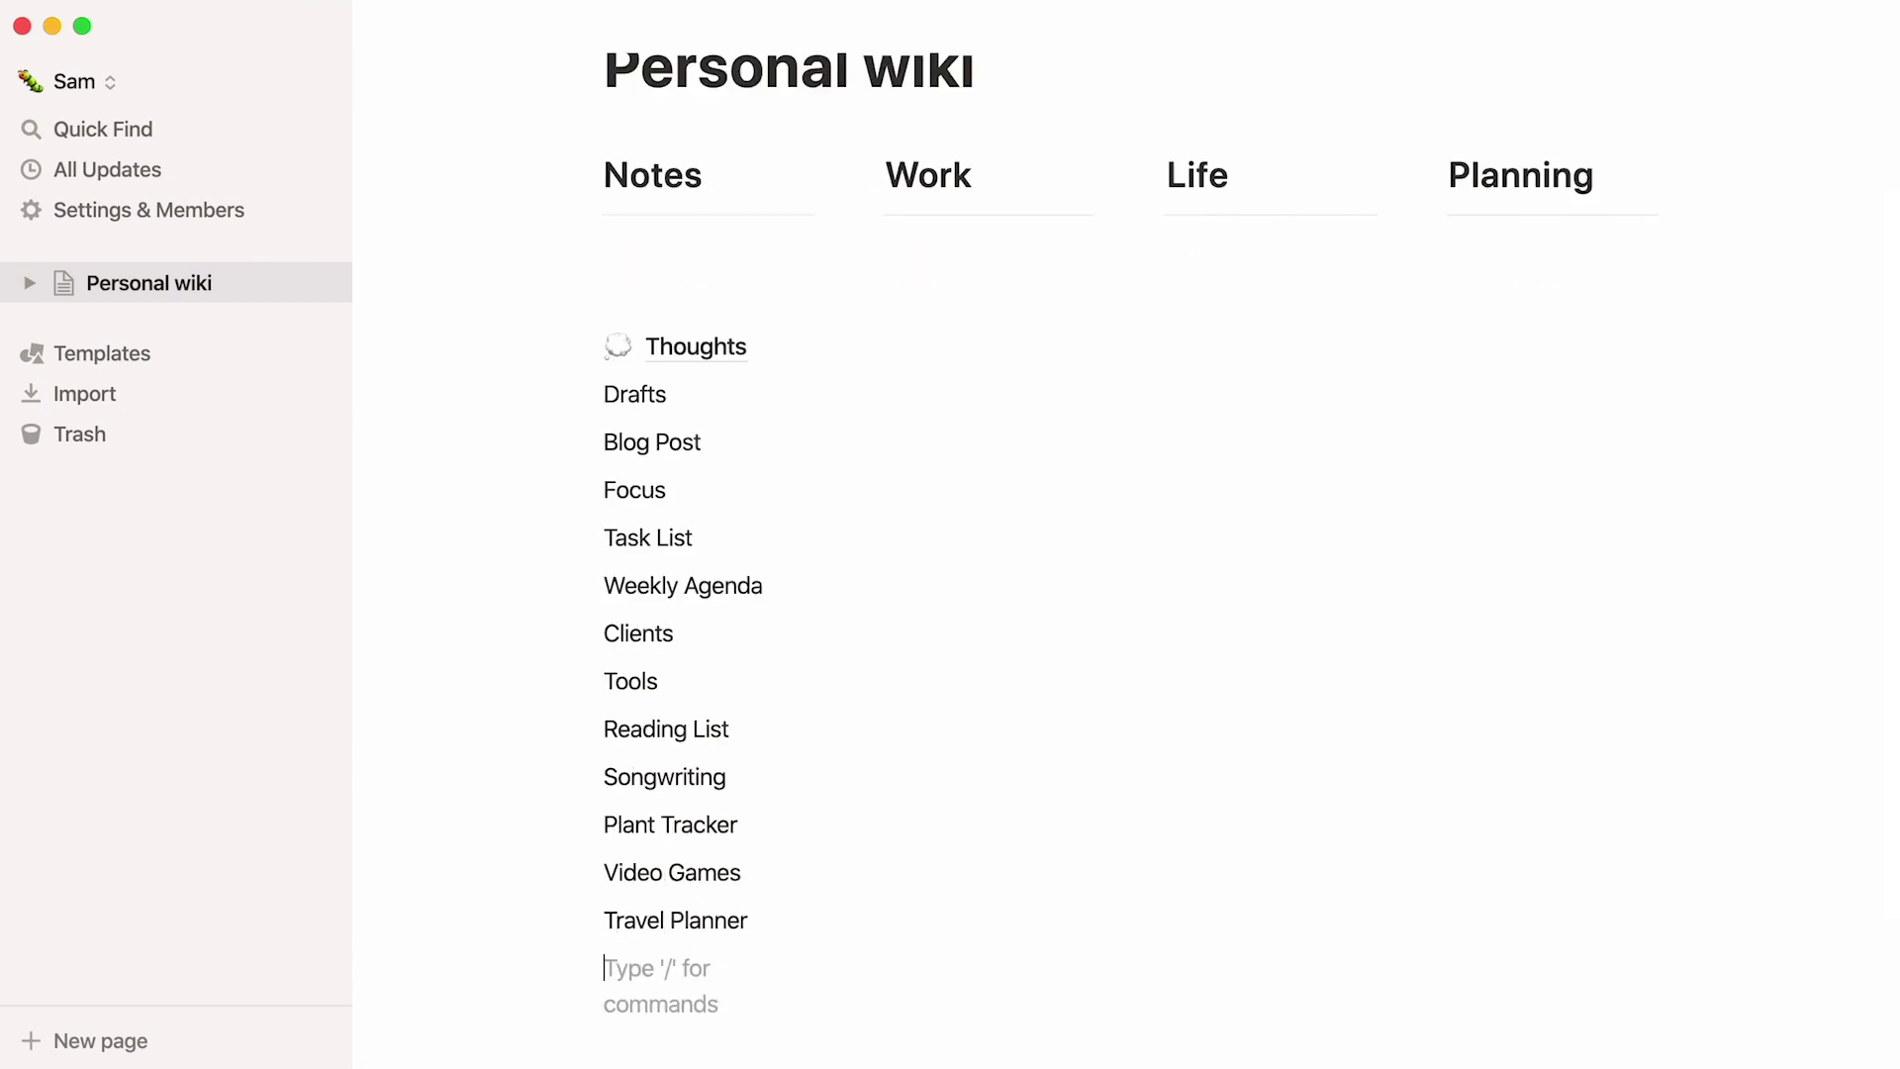
pyautogui.write('t Tracker Budget Planning')
# Turn the typed titles into pages, then select Travel Planner through Budget Planning.
pyautogui.moveTo(797, 979); pyautogui.dragTo(586, 306)
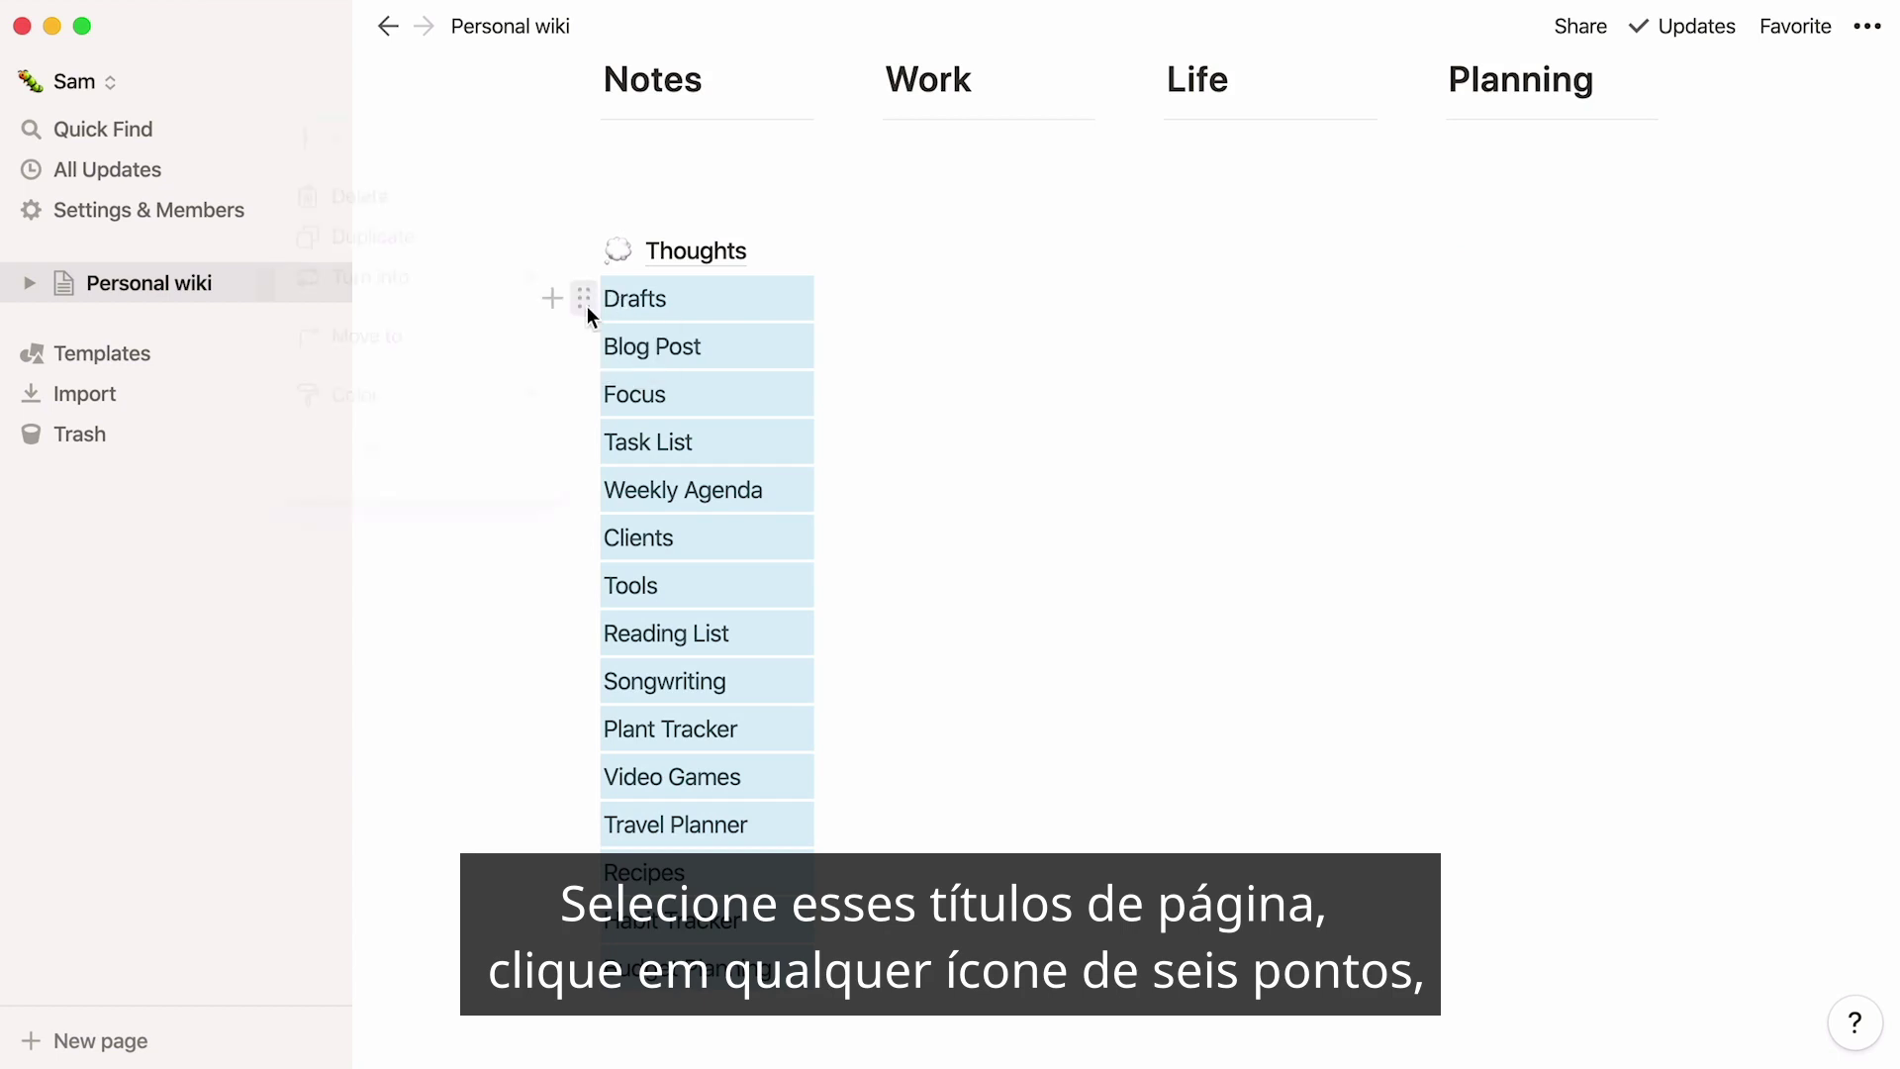
pyautogui.click(586, 306)
pyautogui.moveTo(522, 285)
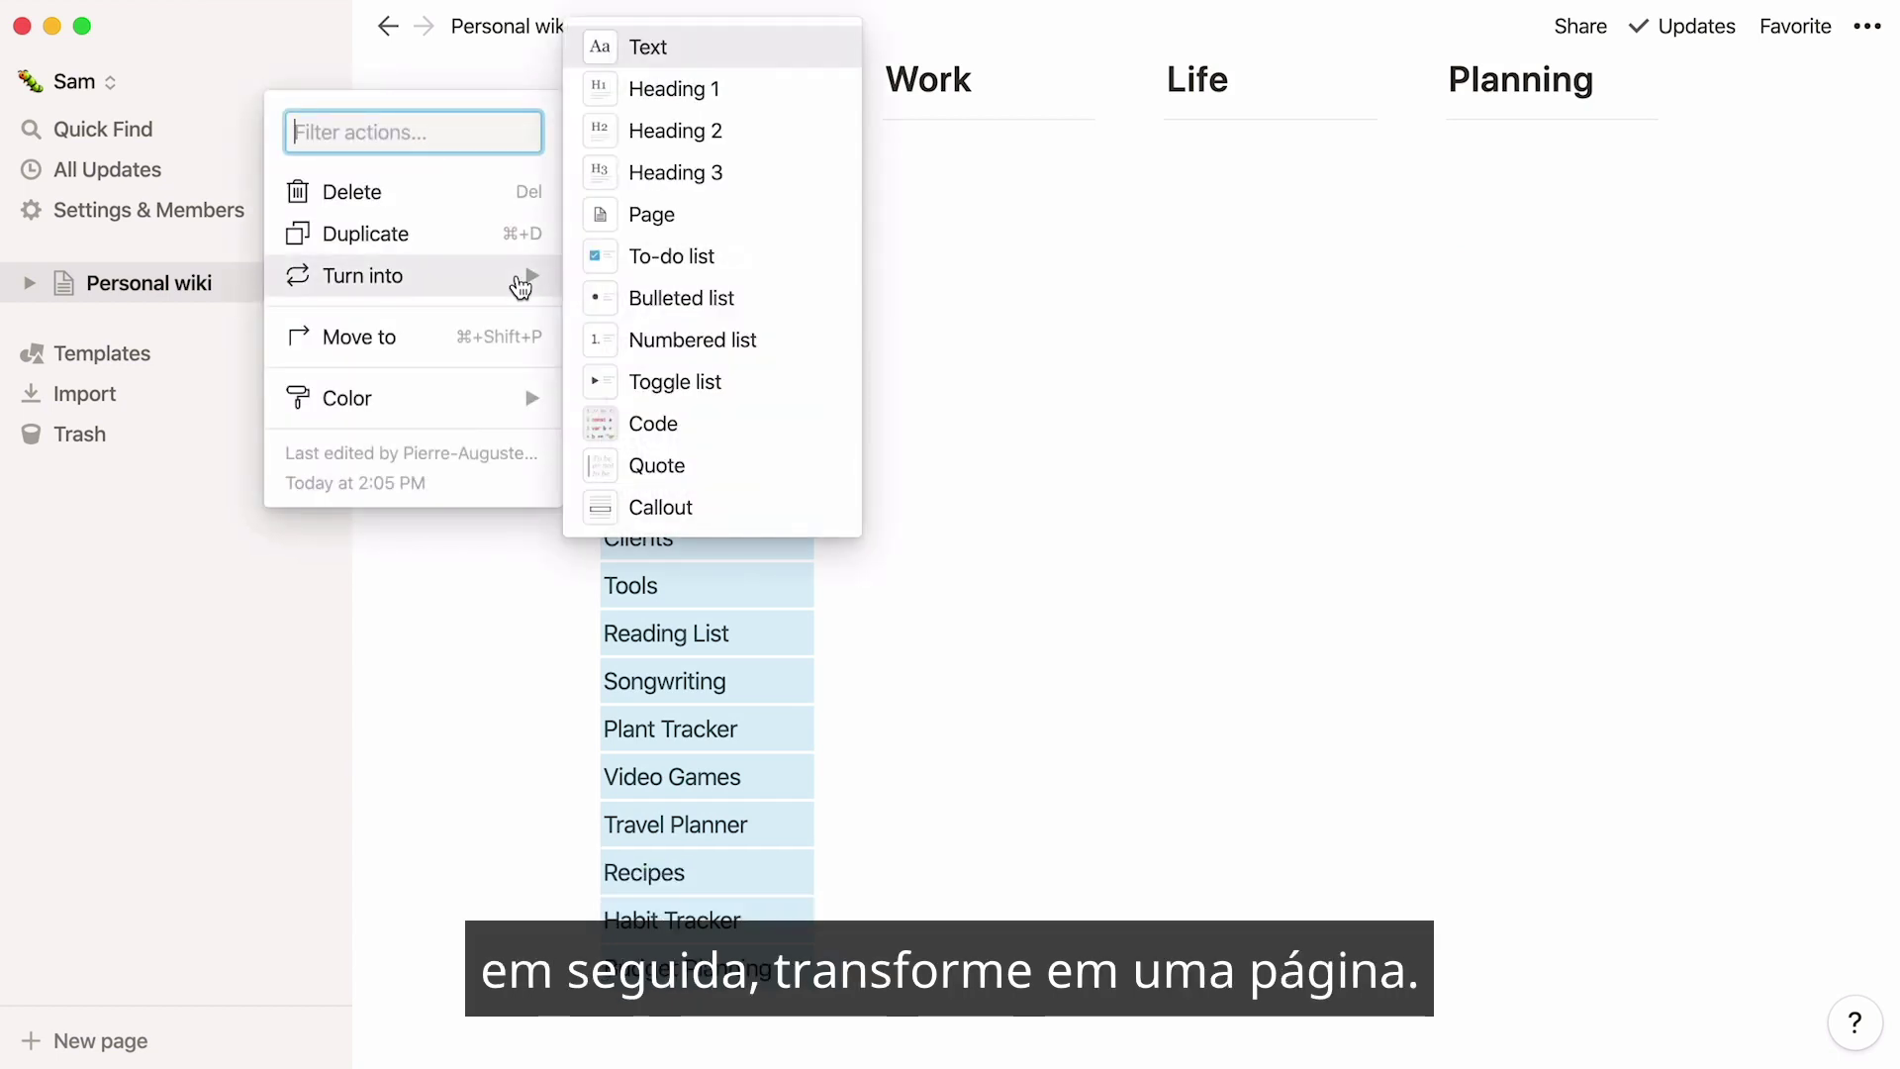
pyautogui.click(633, 213)
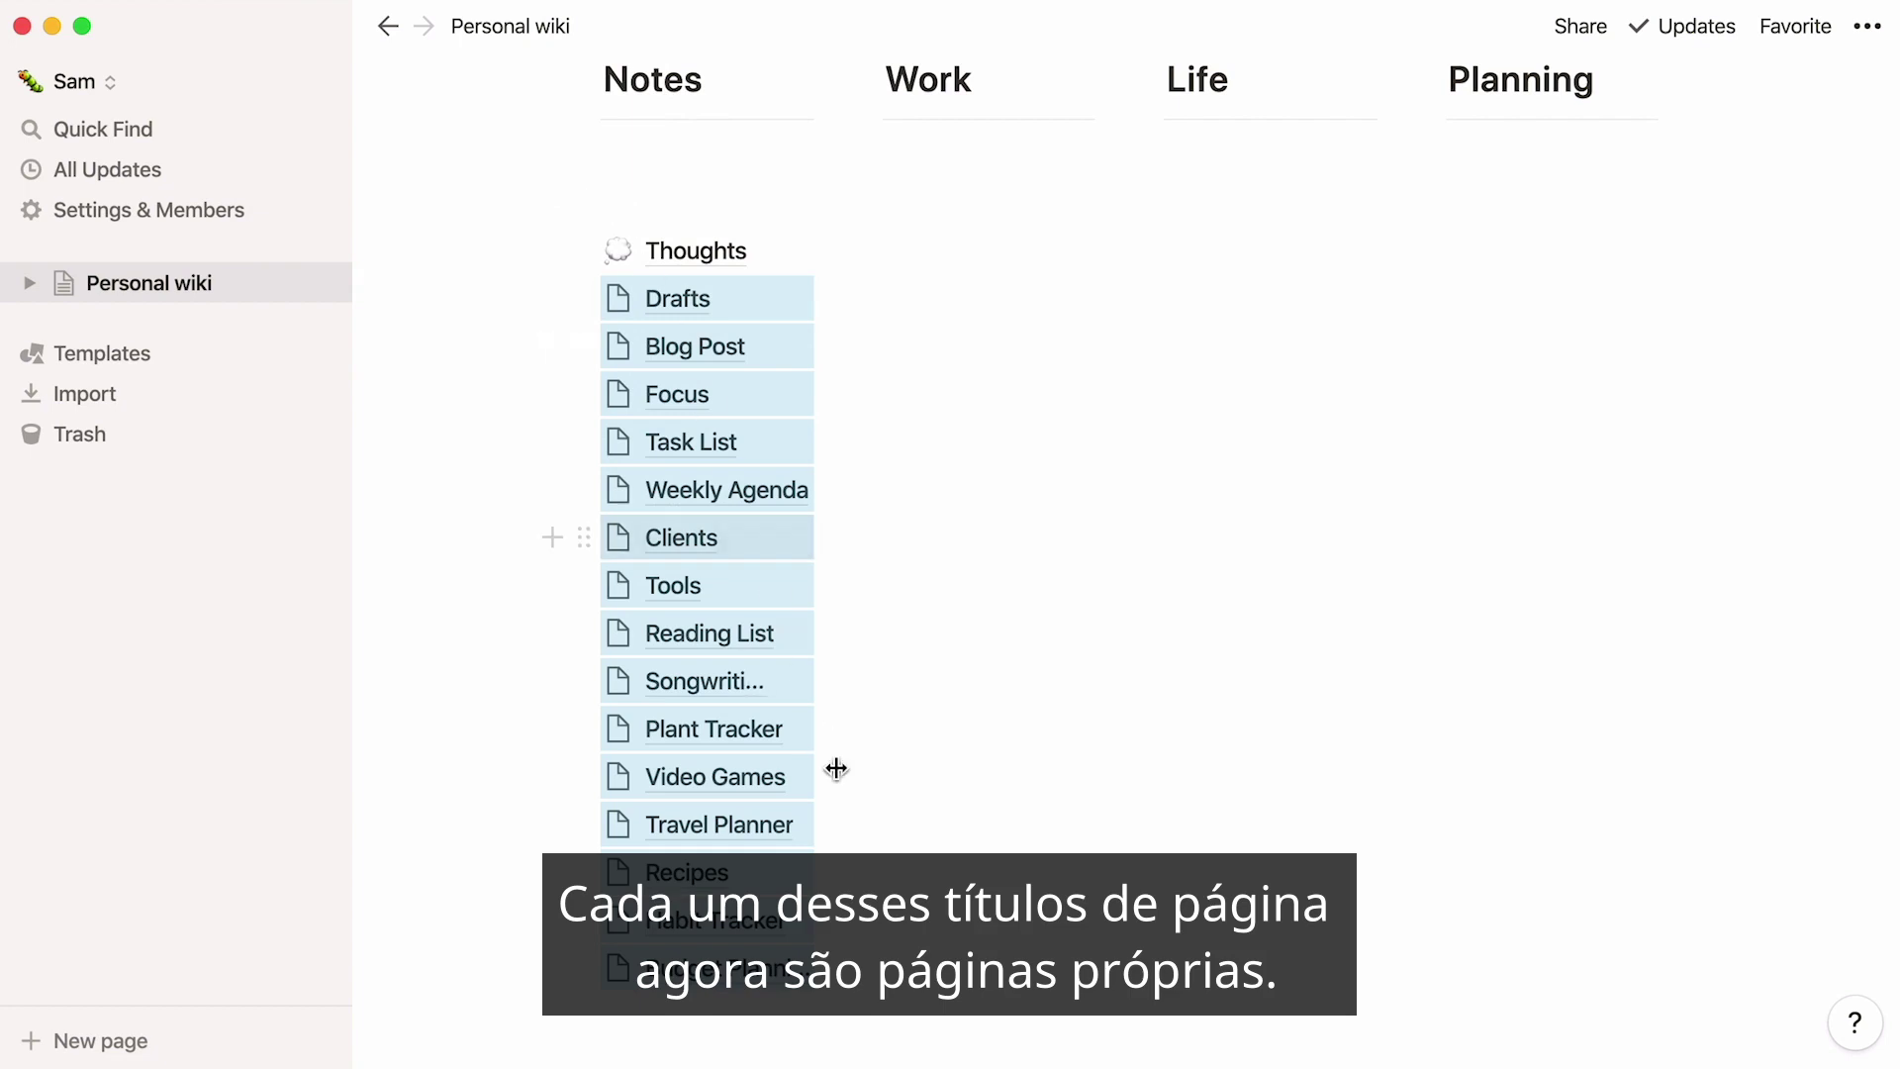
pyautogui.click(875, 958)
pyautogui.moveTo(876, 958); pyautogui.dragTo(1200, 297)
# Move Task List–Tools into Work and Thoughts–Focus under Notes, with Thoughts below Drafts.
pyautogui.moveTo(666, 768); pyautogui.dragTo(949, 287)
pyautogui.moveTo(716, 708); pyautogui.dragTo(610, 439)
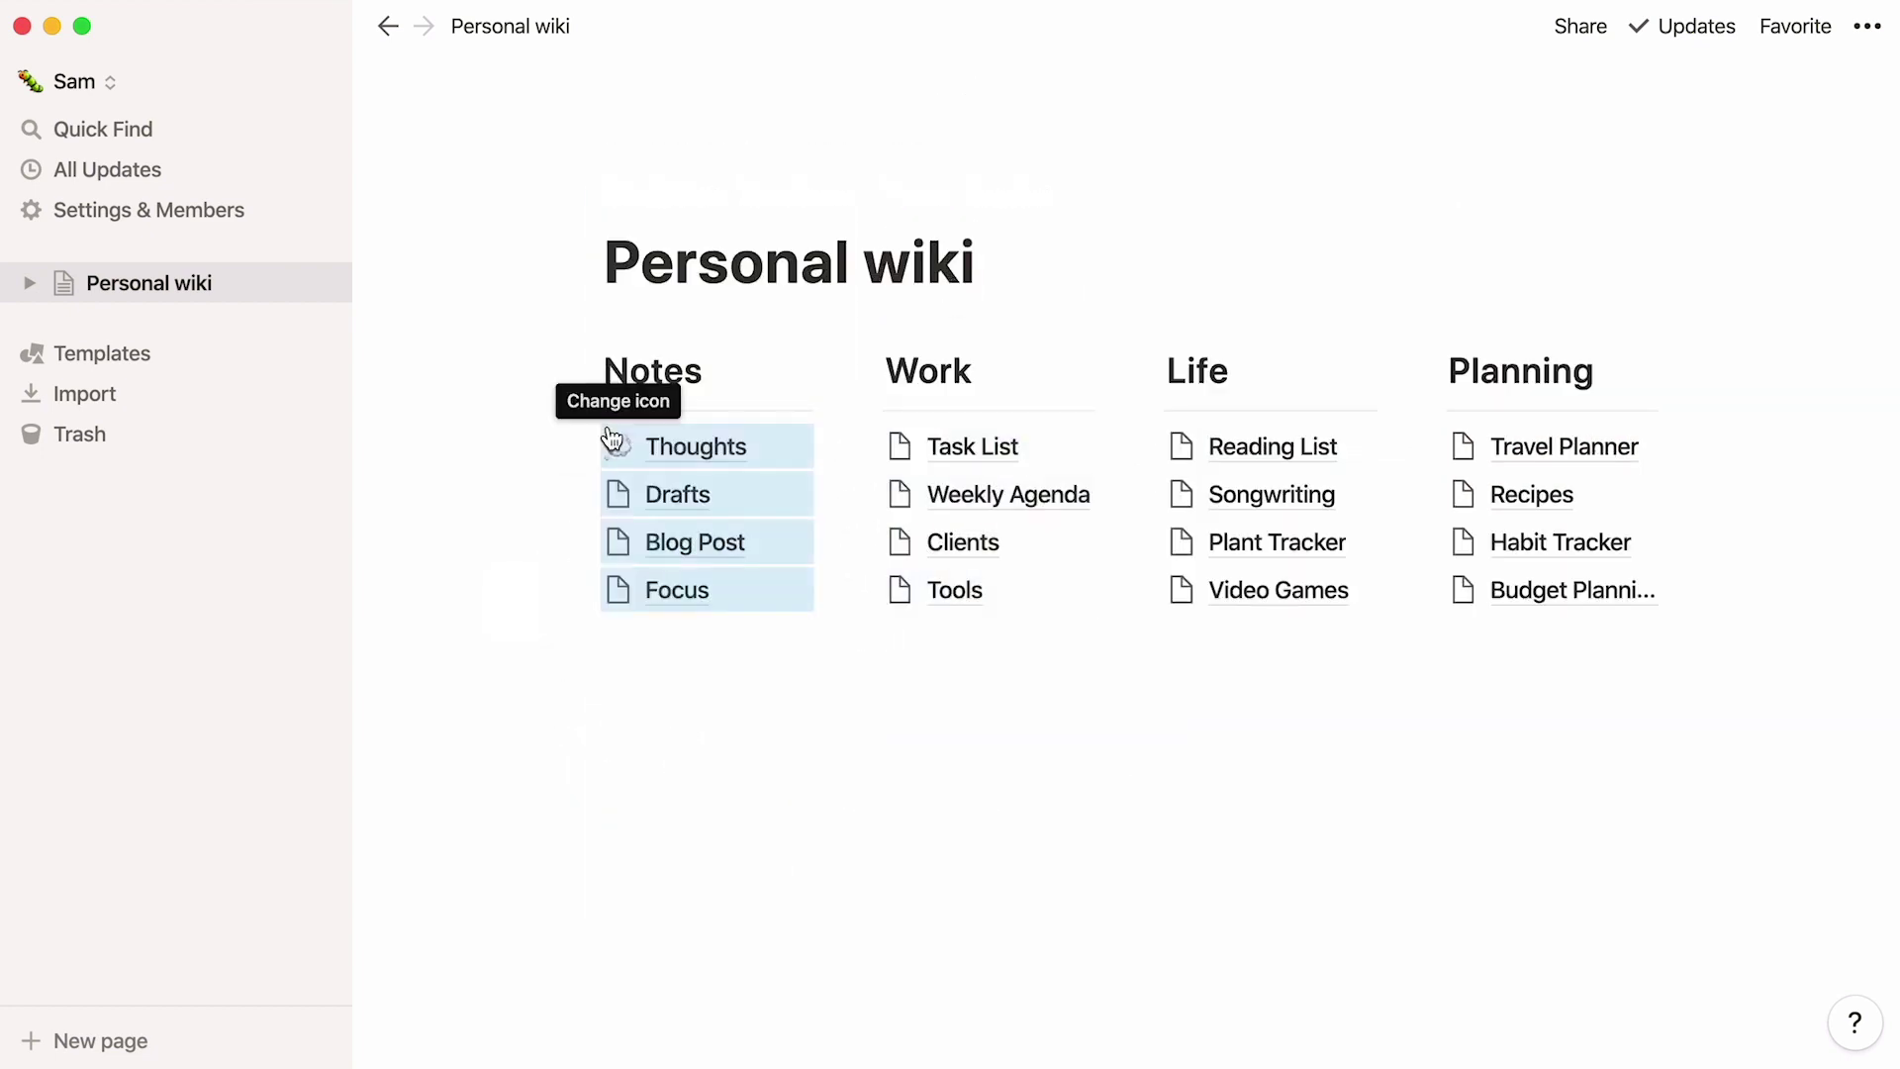
pyautogui.click(465, 496)
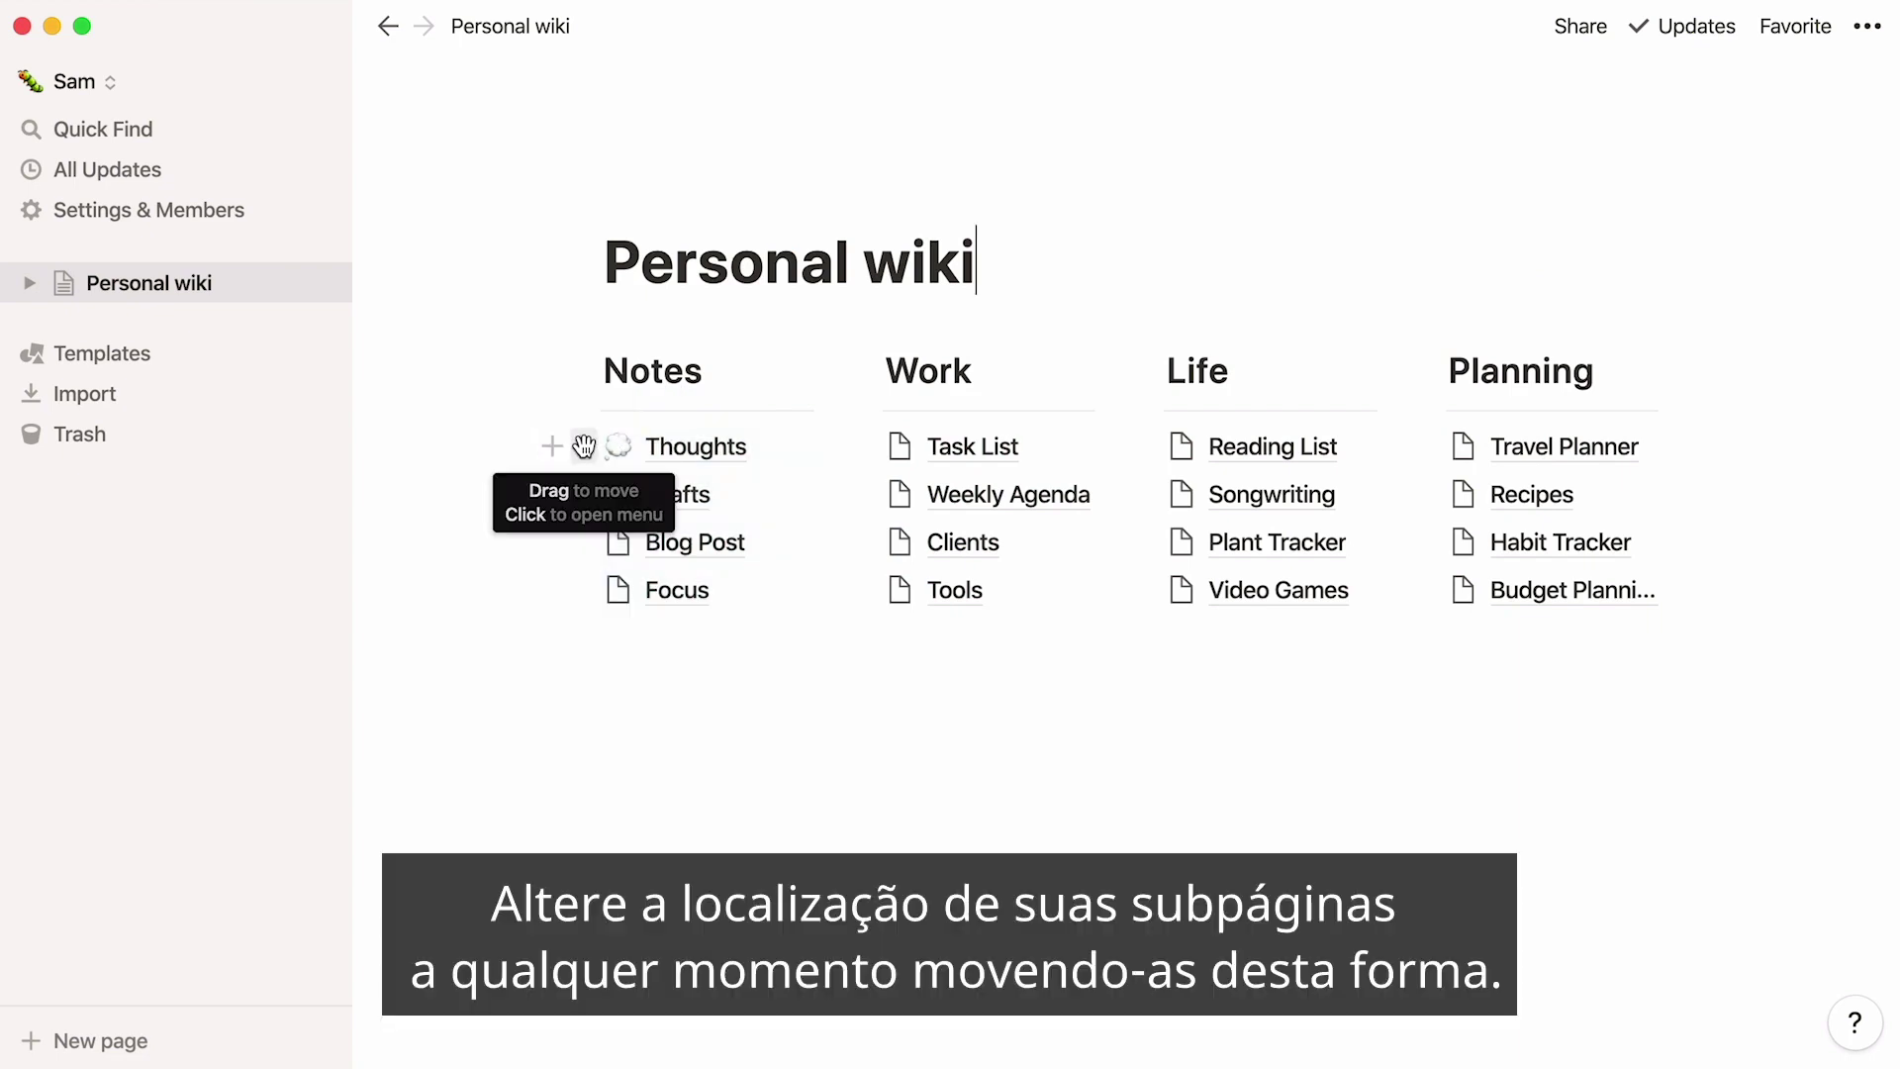
pyautogui.moveTo(577, 449); pyautogui.dragTo(585, 487)
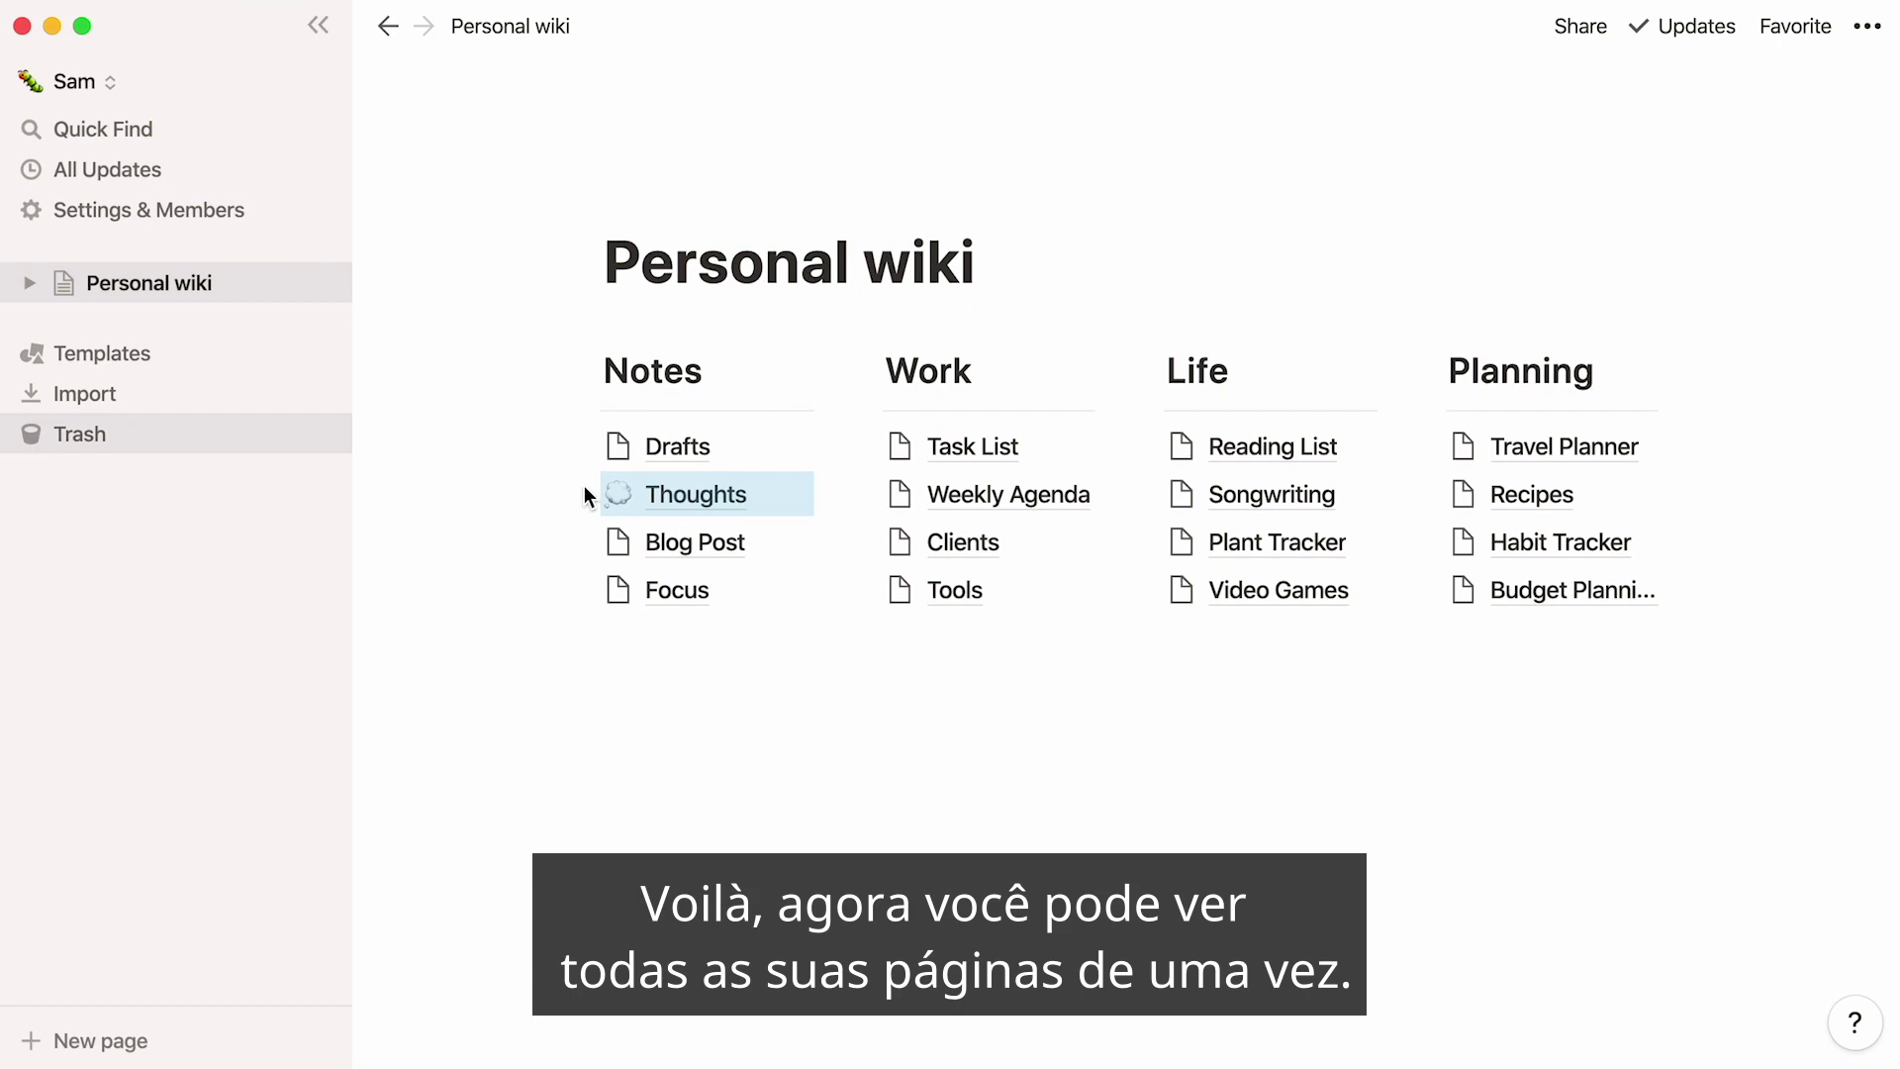
# Apply the Personal > Reading List template to the Reading List page.
pyautogui.click(1211, 451)
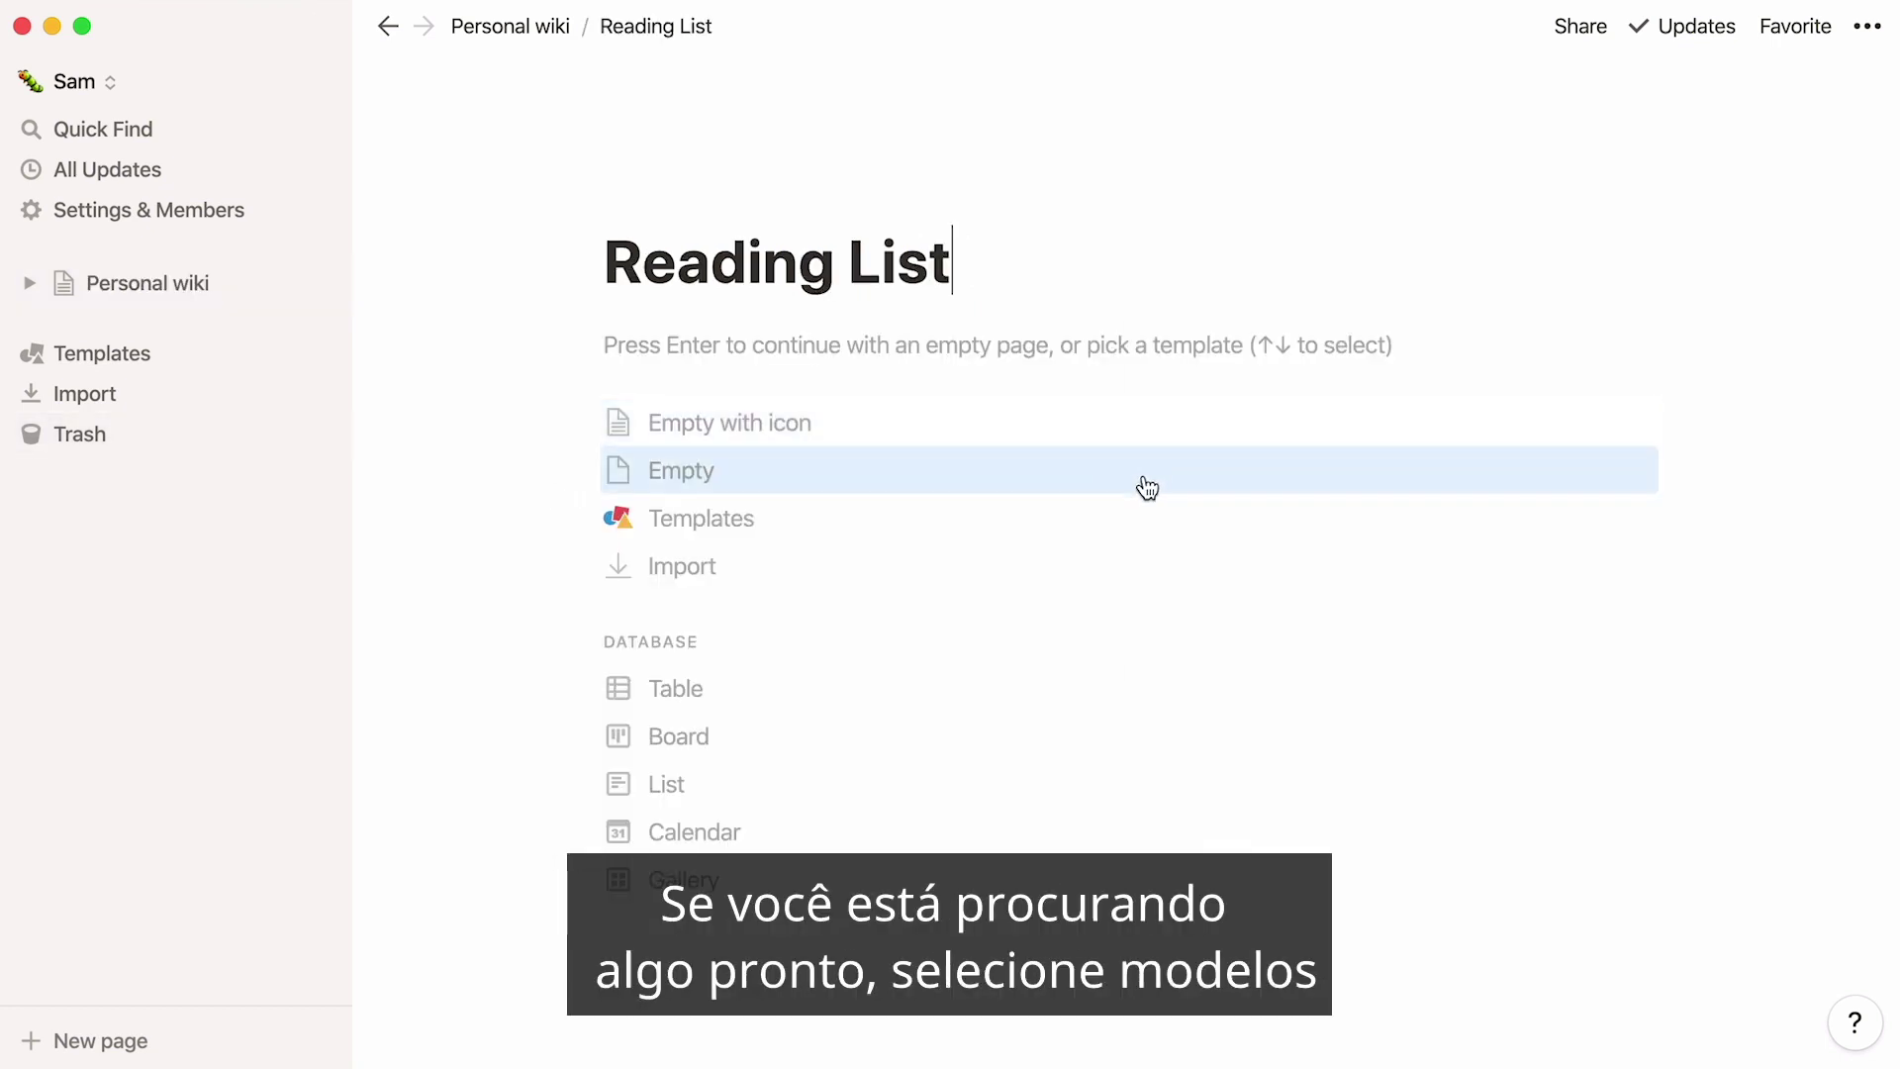
pyautogui.click(1104, 510)
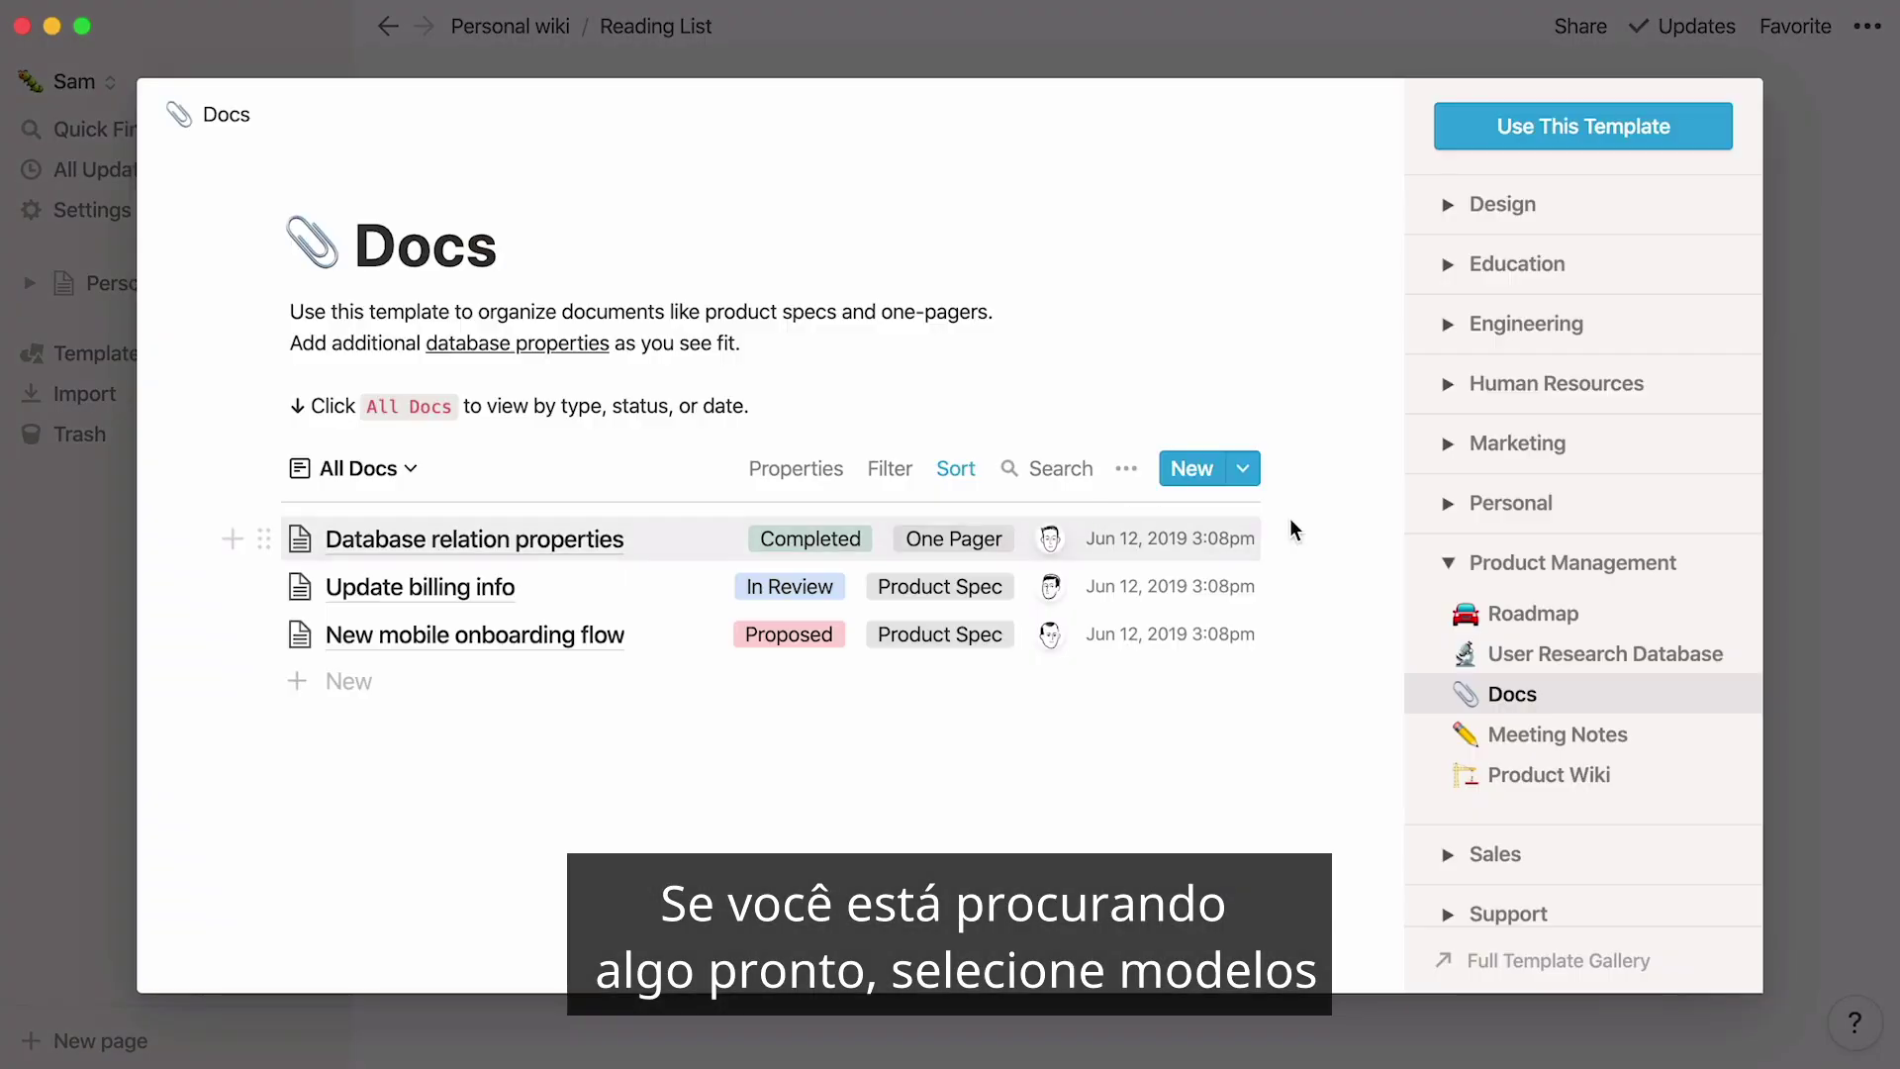
pyautogui.click(1447, 504)
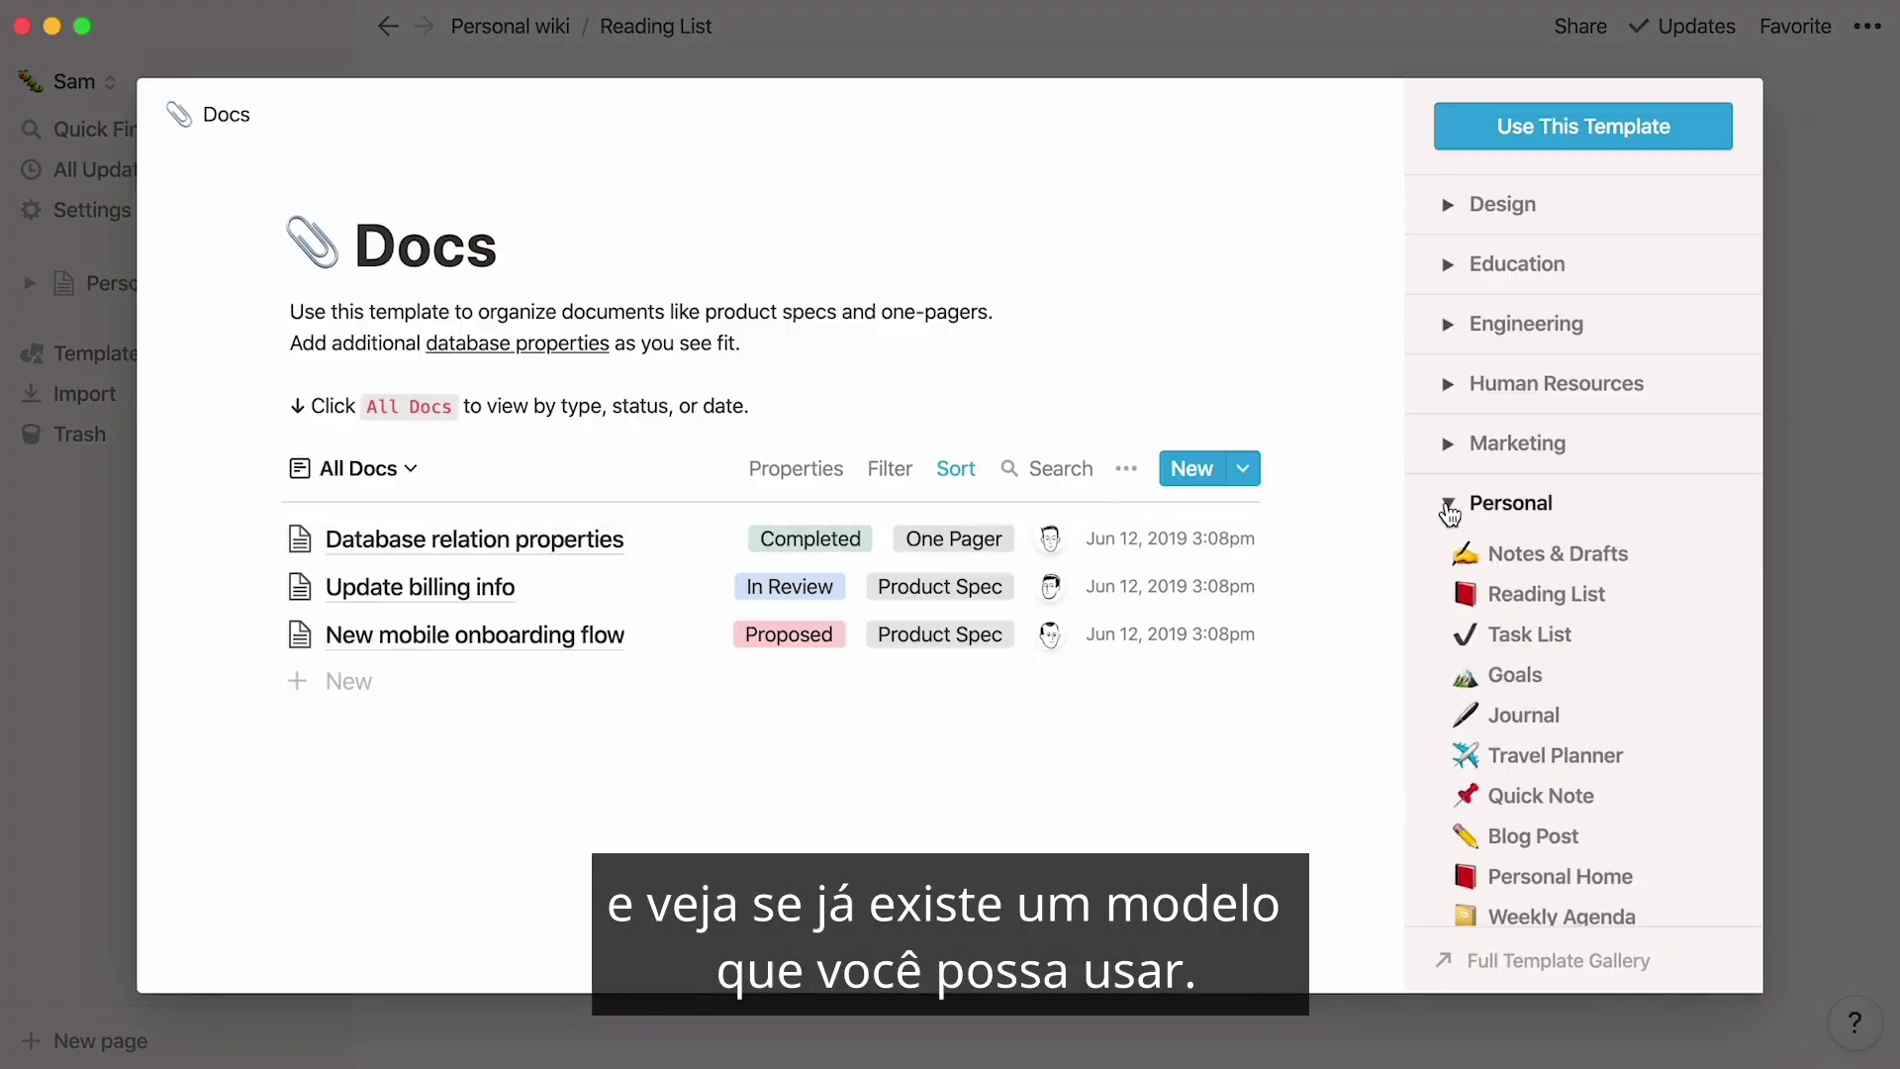
pyautogui.click(1450, 594)
pyautogui.click(1693, 156)
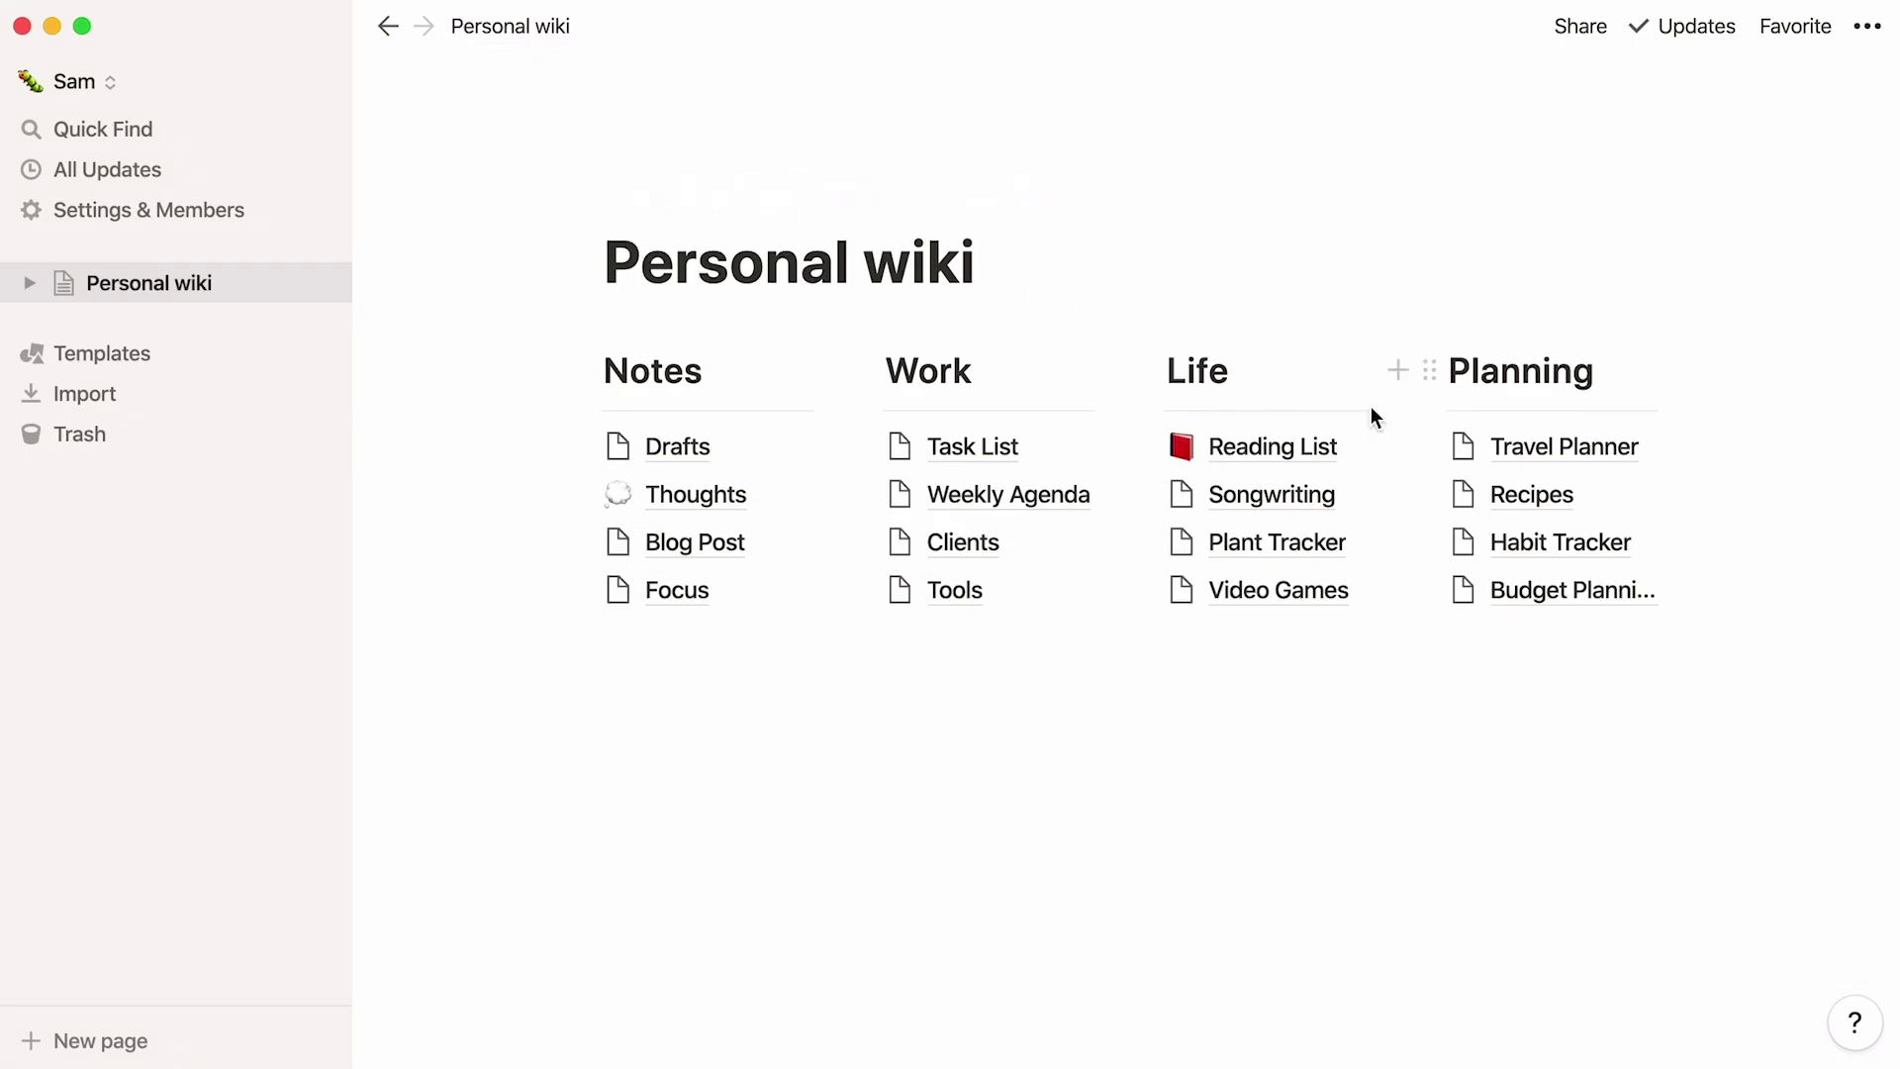
# Apply a ready-made template to the Recipes page and return to Personal wiki.
pyautogui.click(1484, 492)
pyautogui.click(1474, 515)
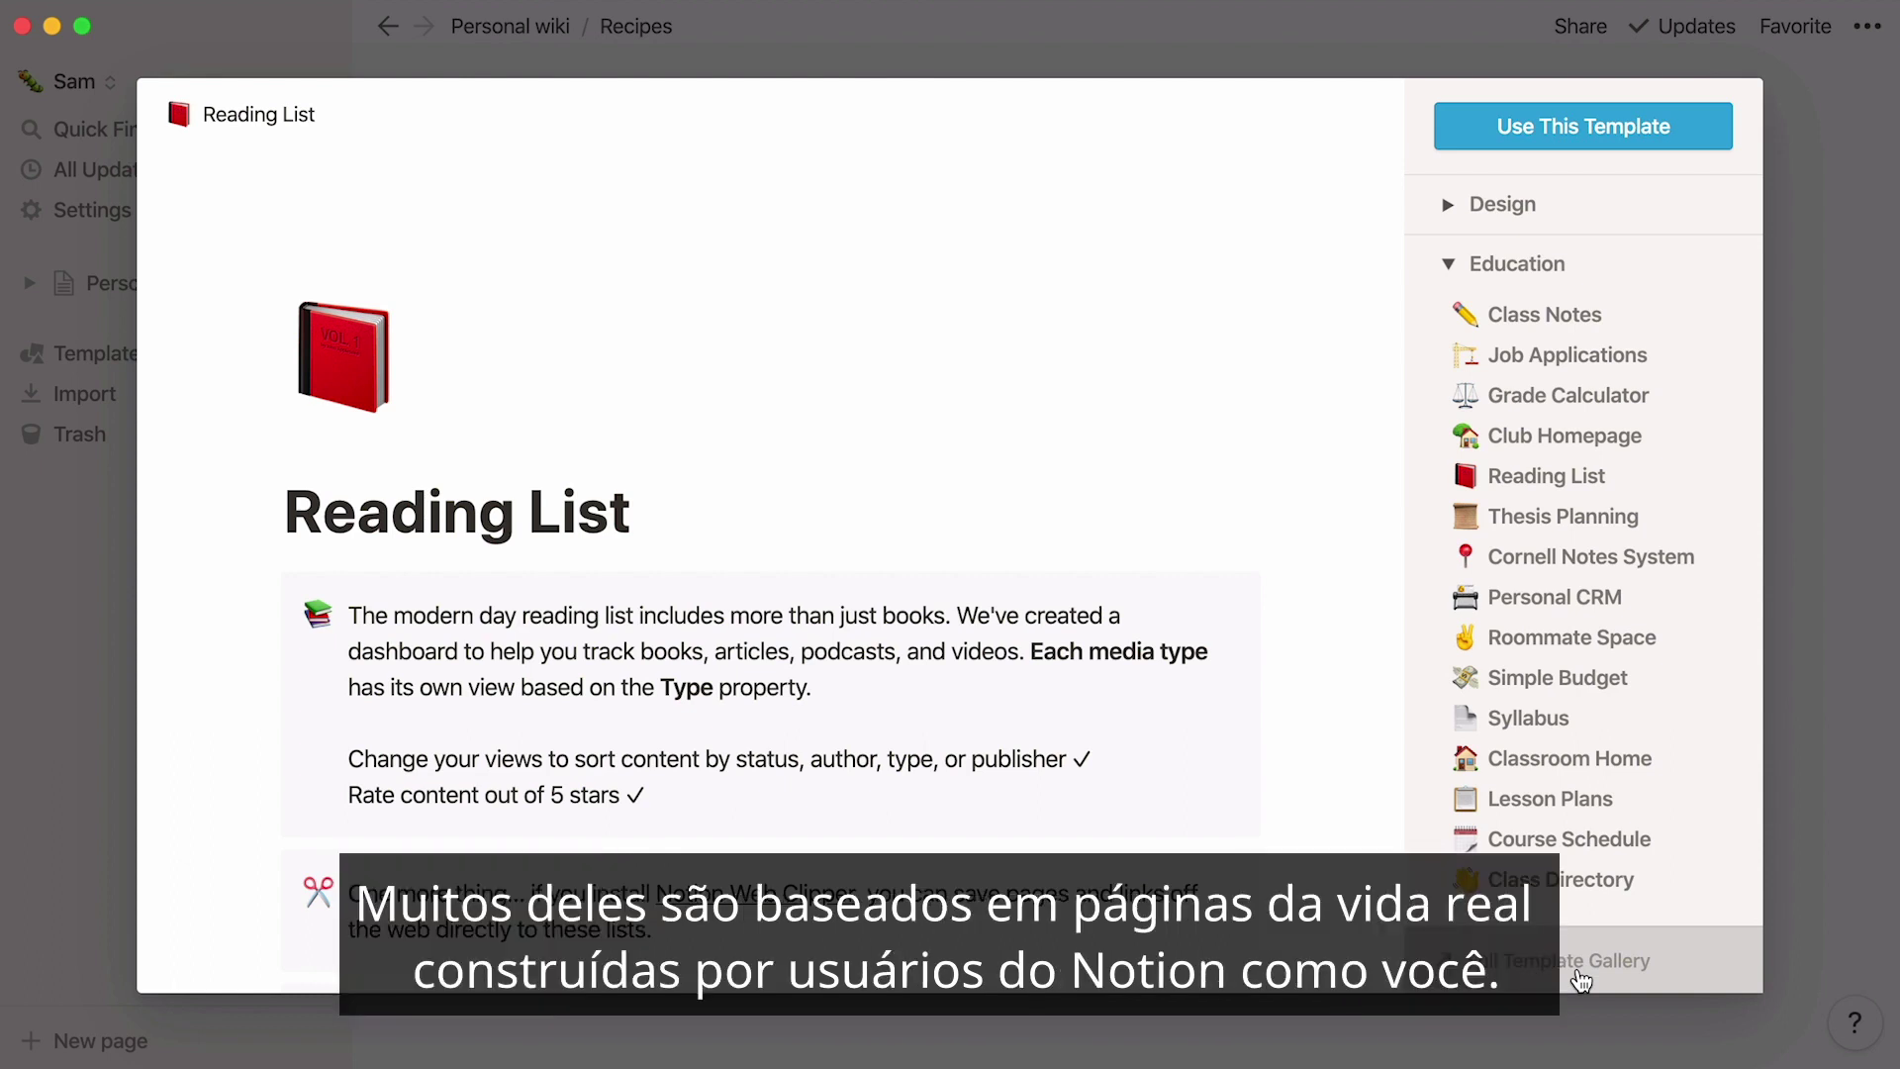
pyautogui.click(1865, 792)
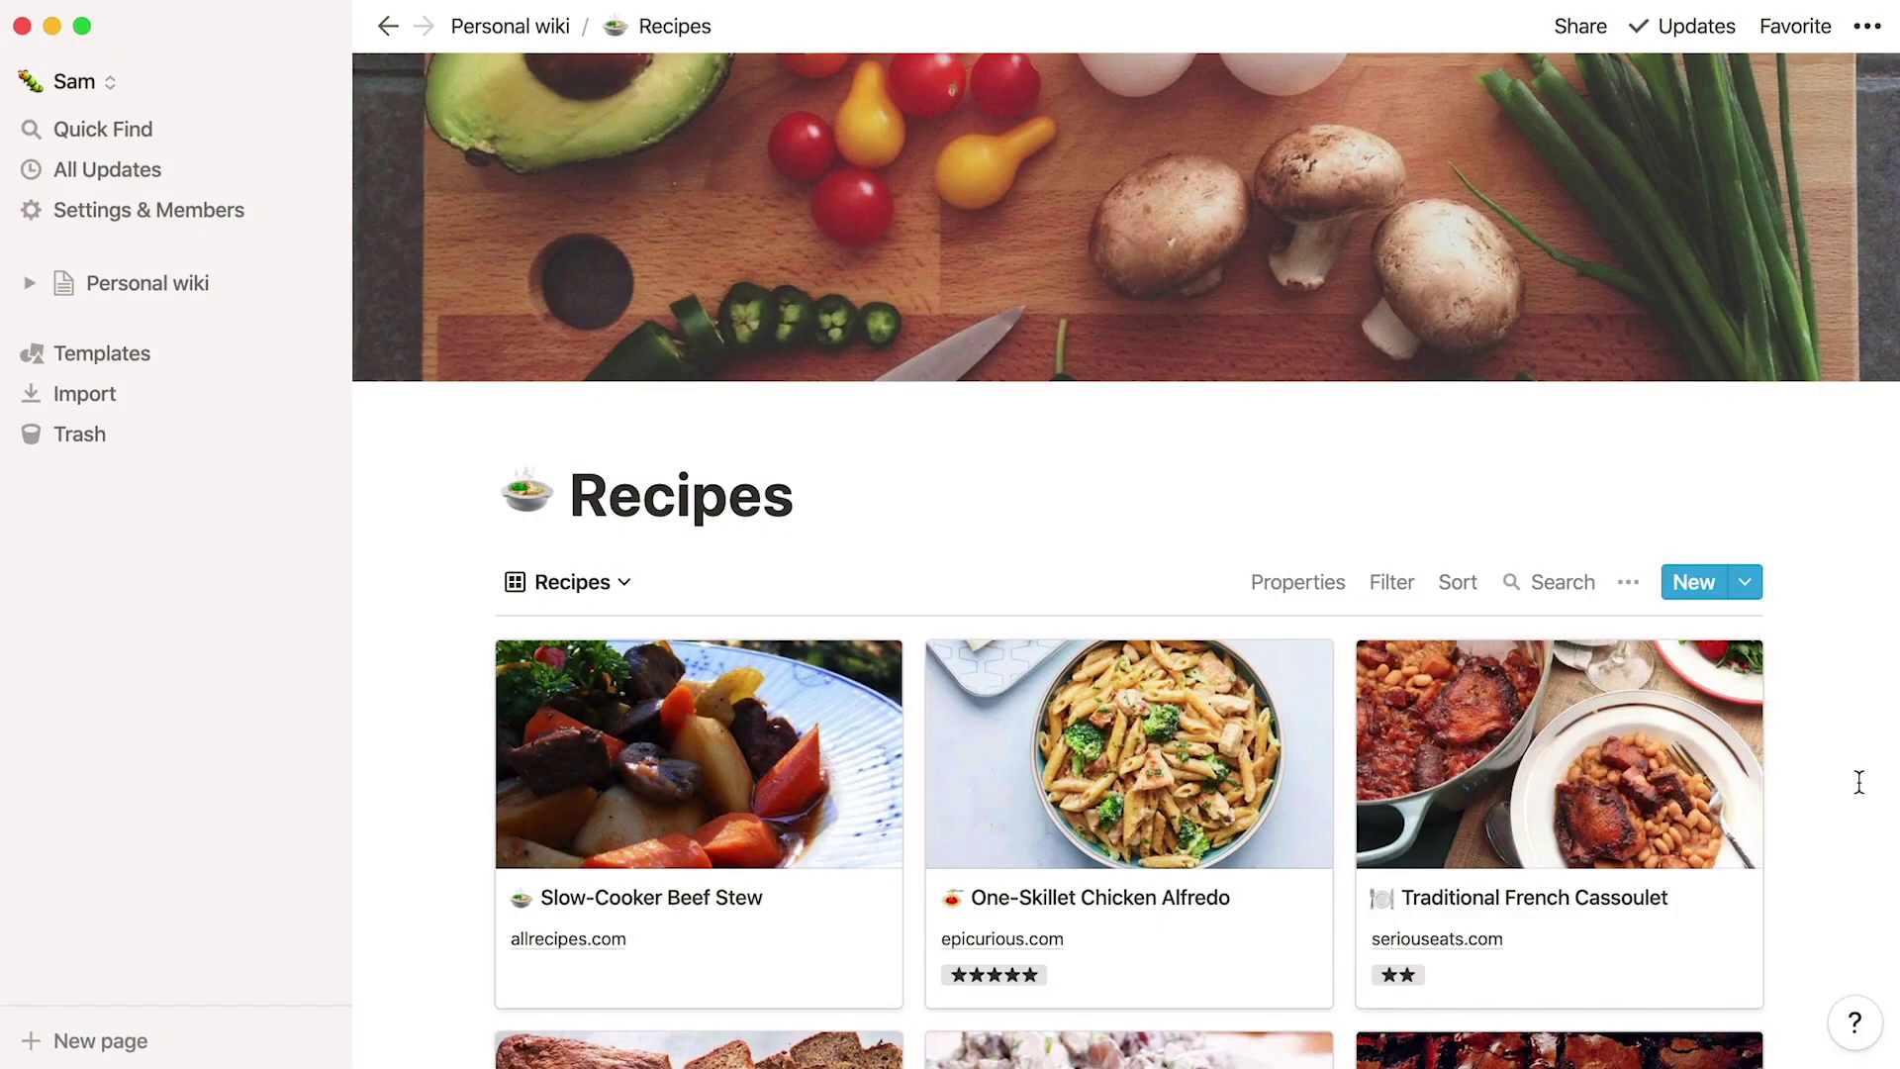
pyautogui.click(531, 27)
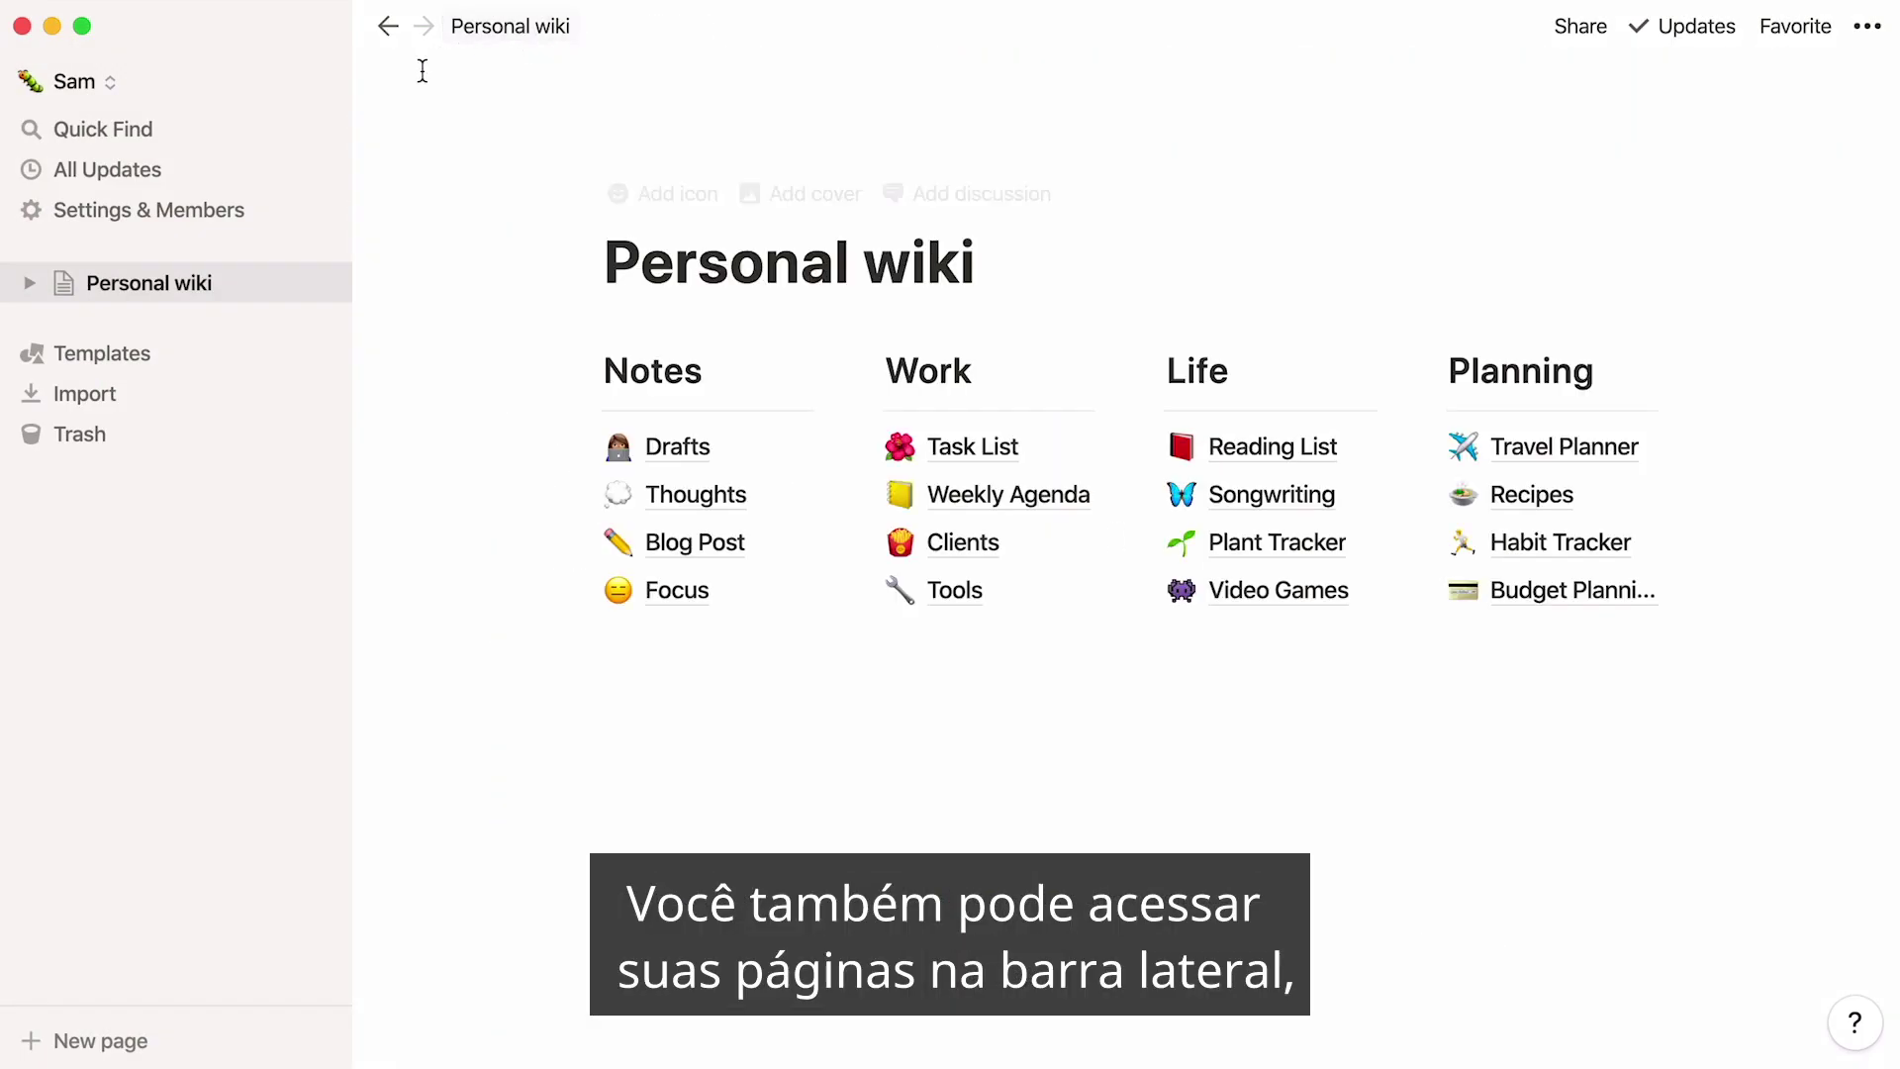
# Open the Quick Create a Page sub-page under Drafts, collapse Drafts, then return to Personal wiki.
pyautogui.click(31, 285)
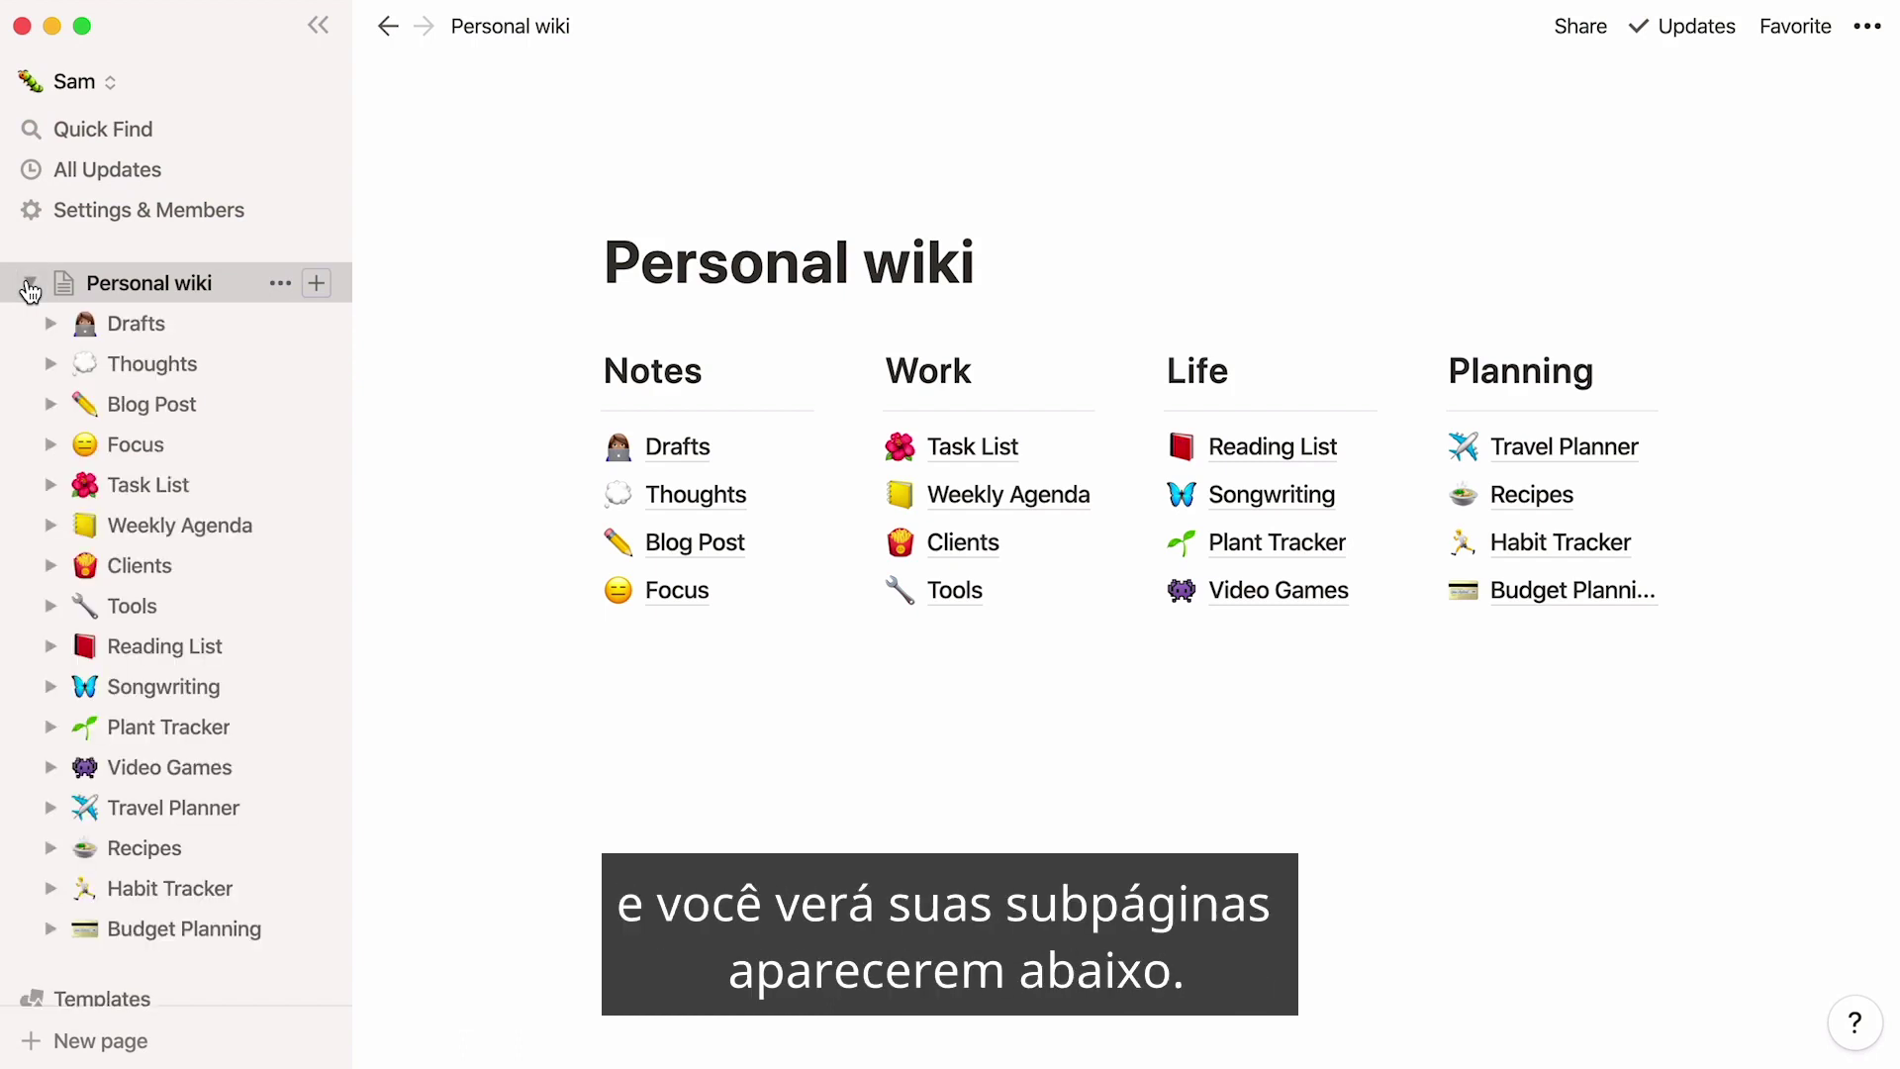
pyautogui.click(174, 344)
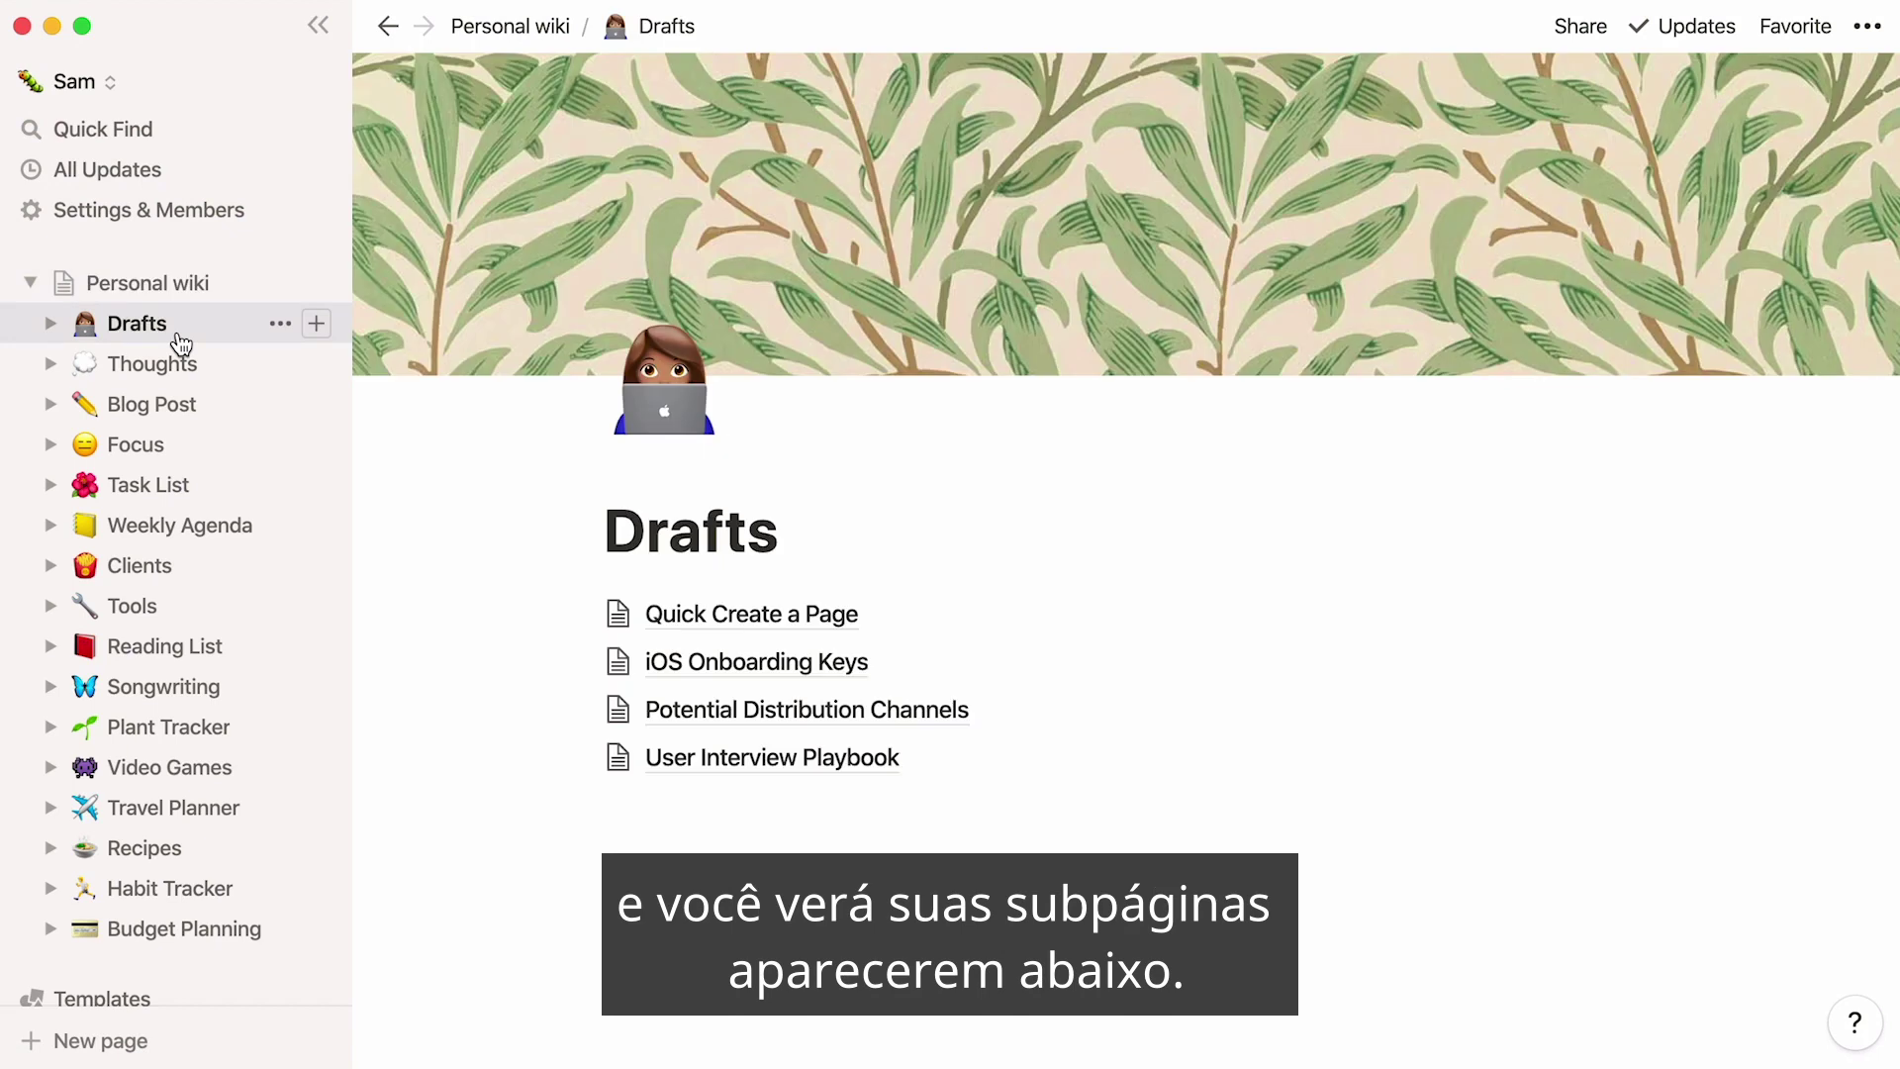
pyautogui.click(50, 324)
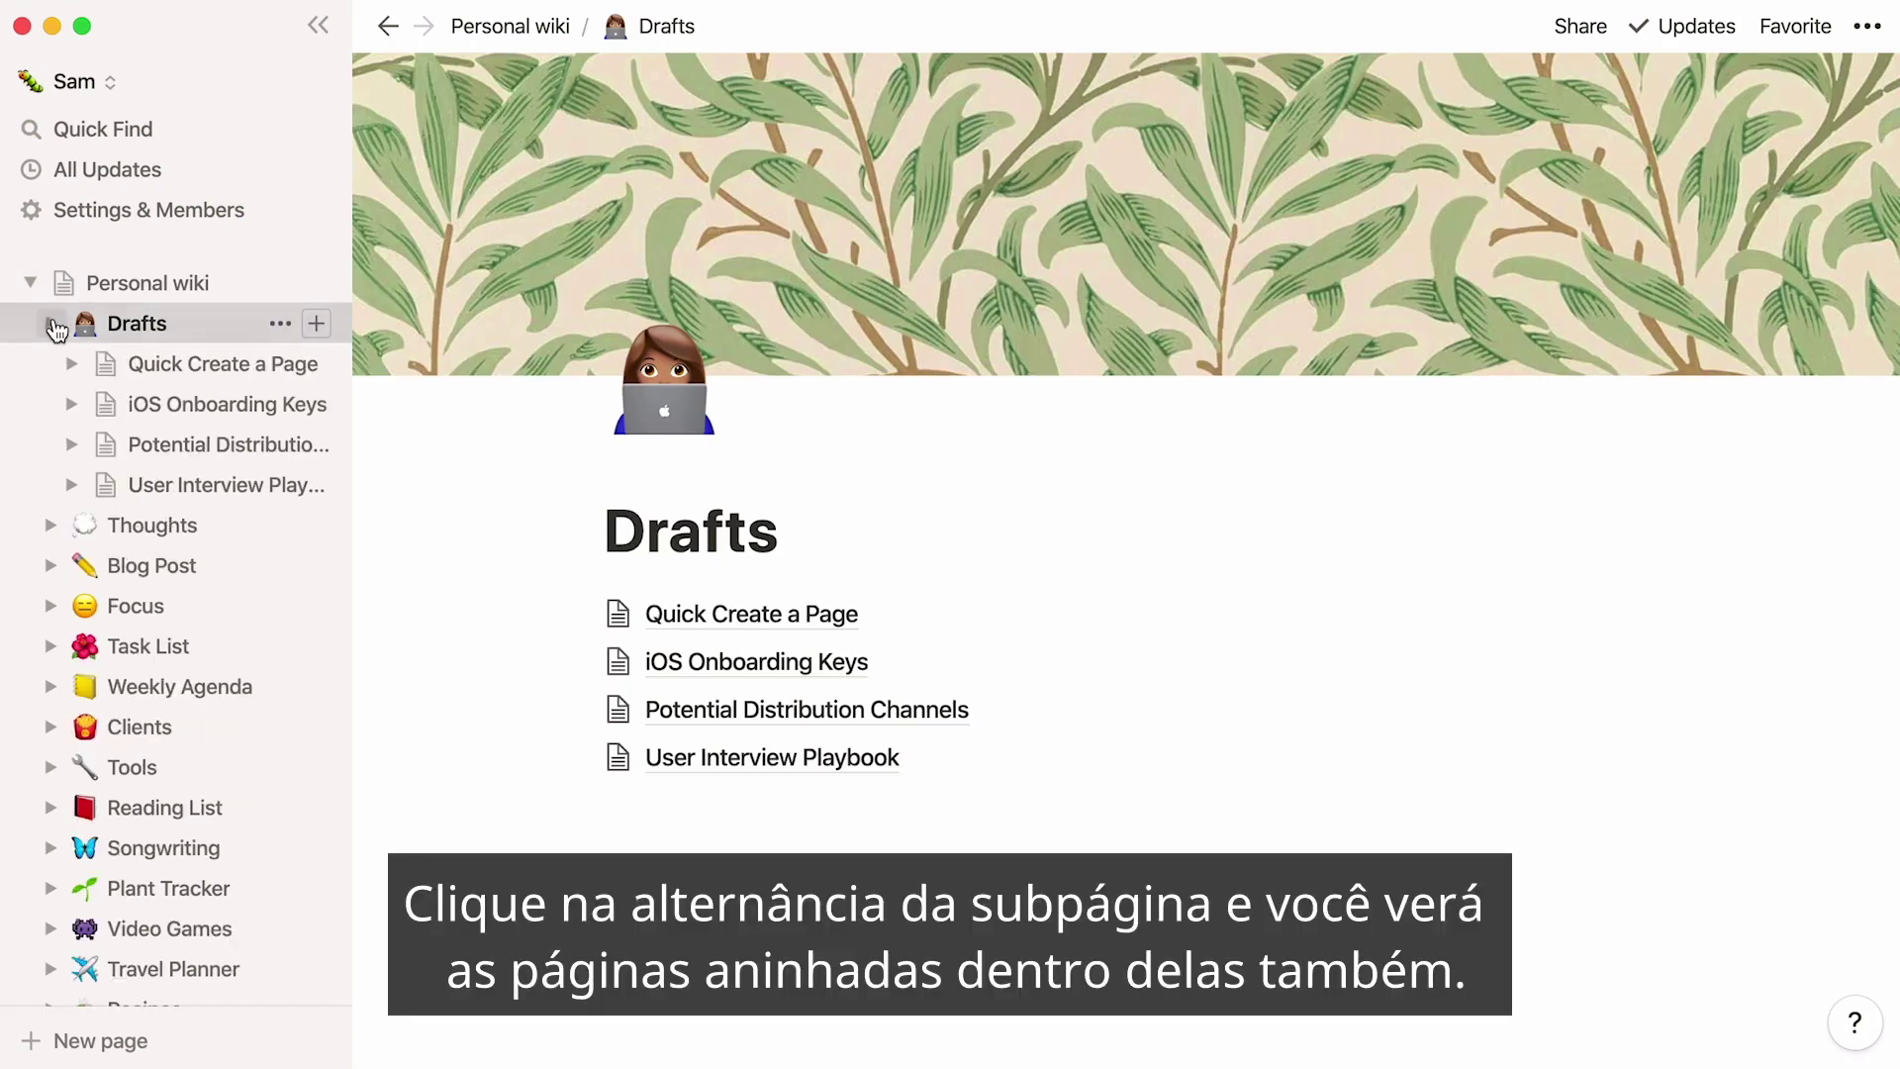
pyautogui.click(144, 366)
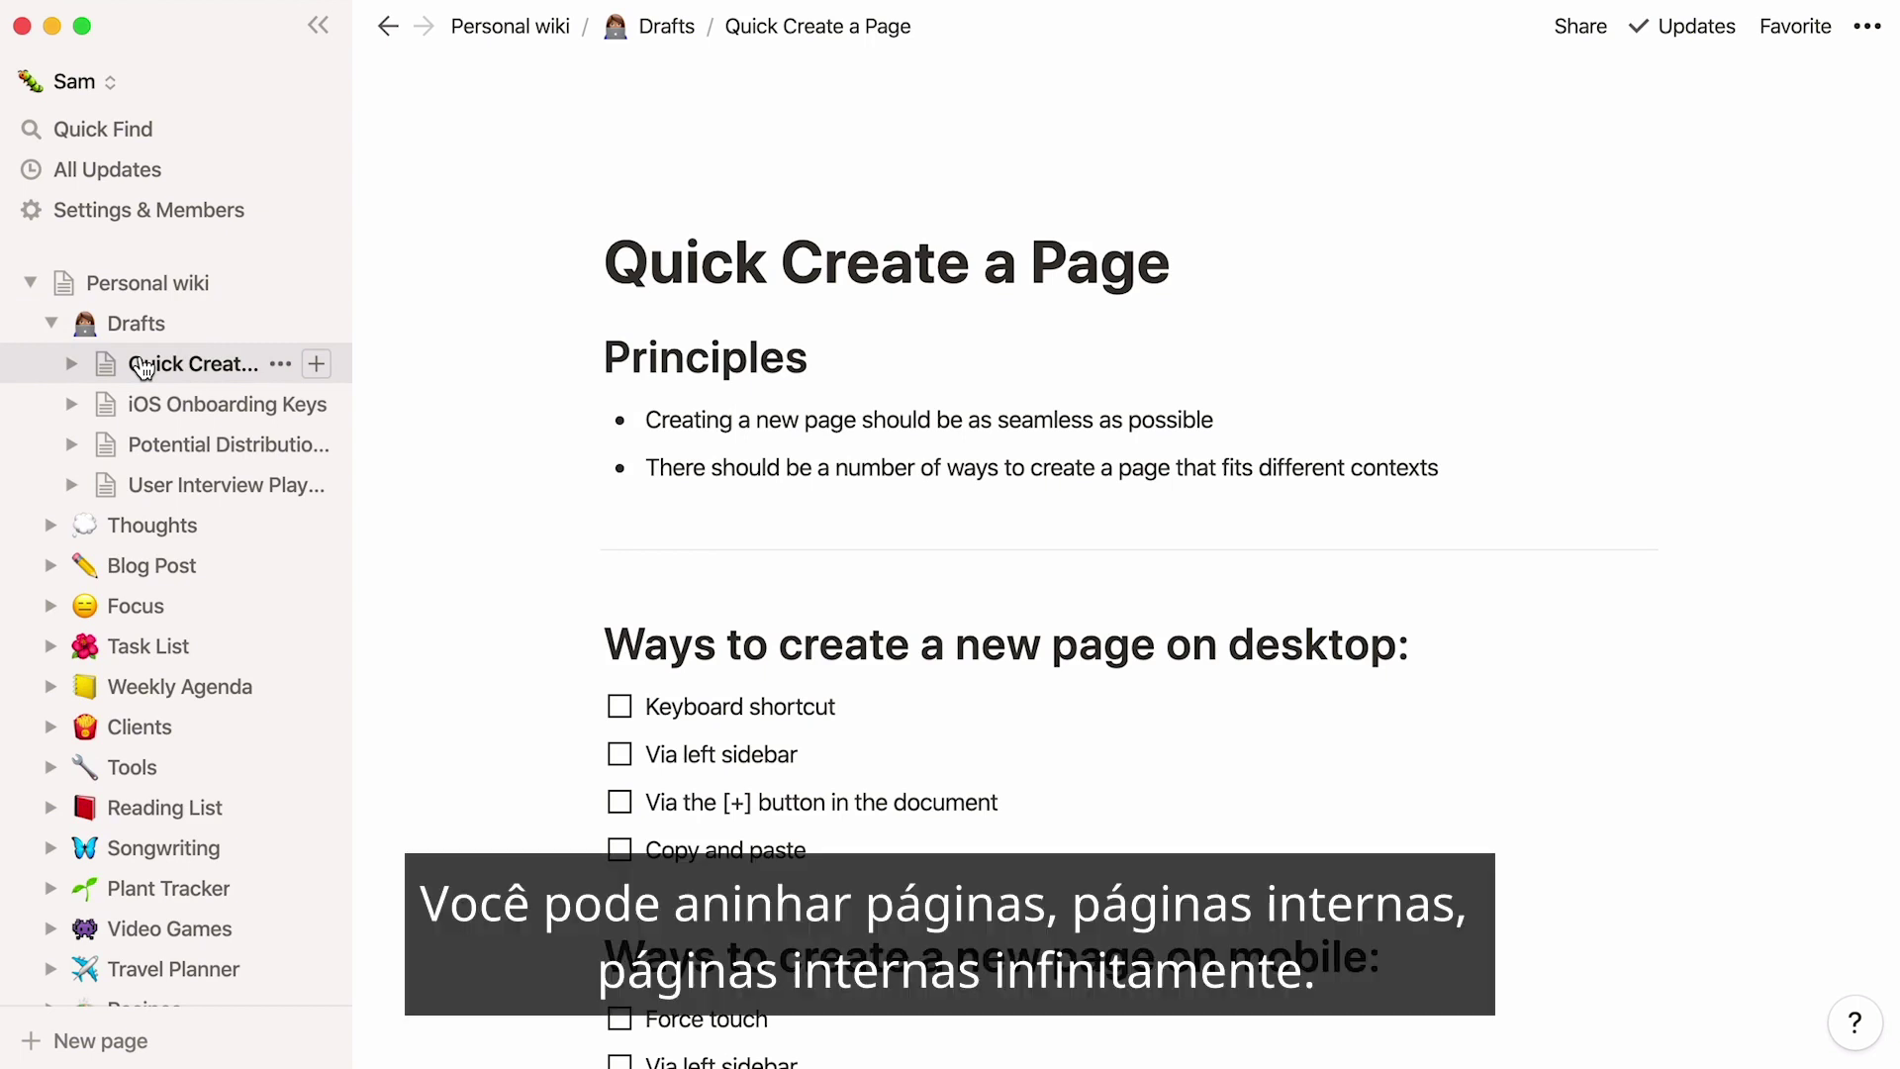
pyautogui.click(50, 323)
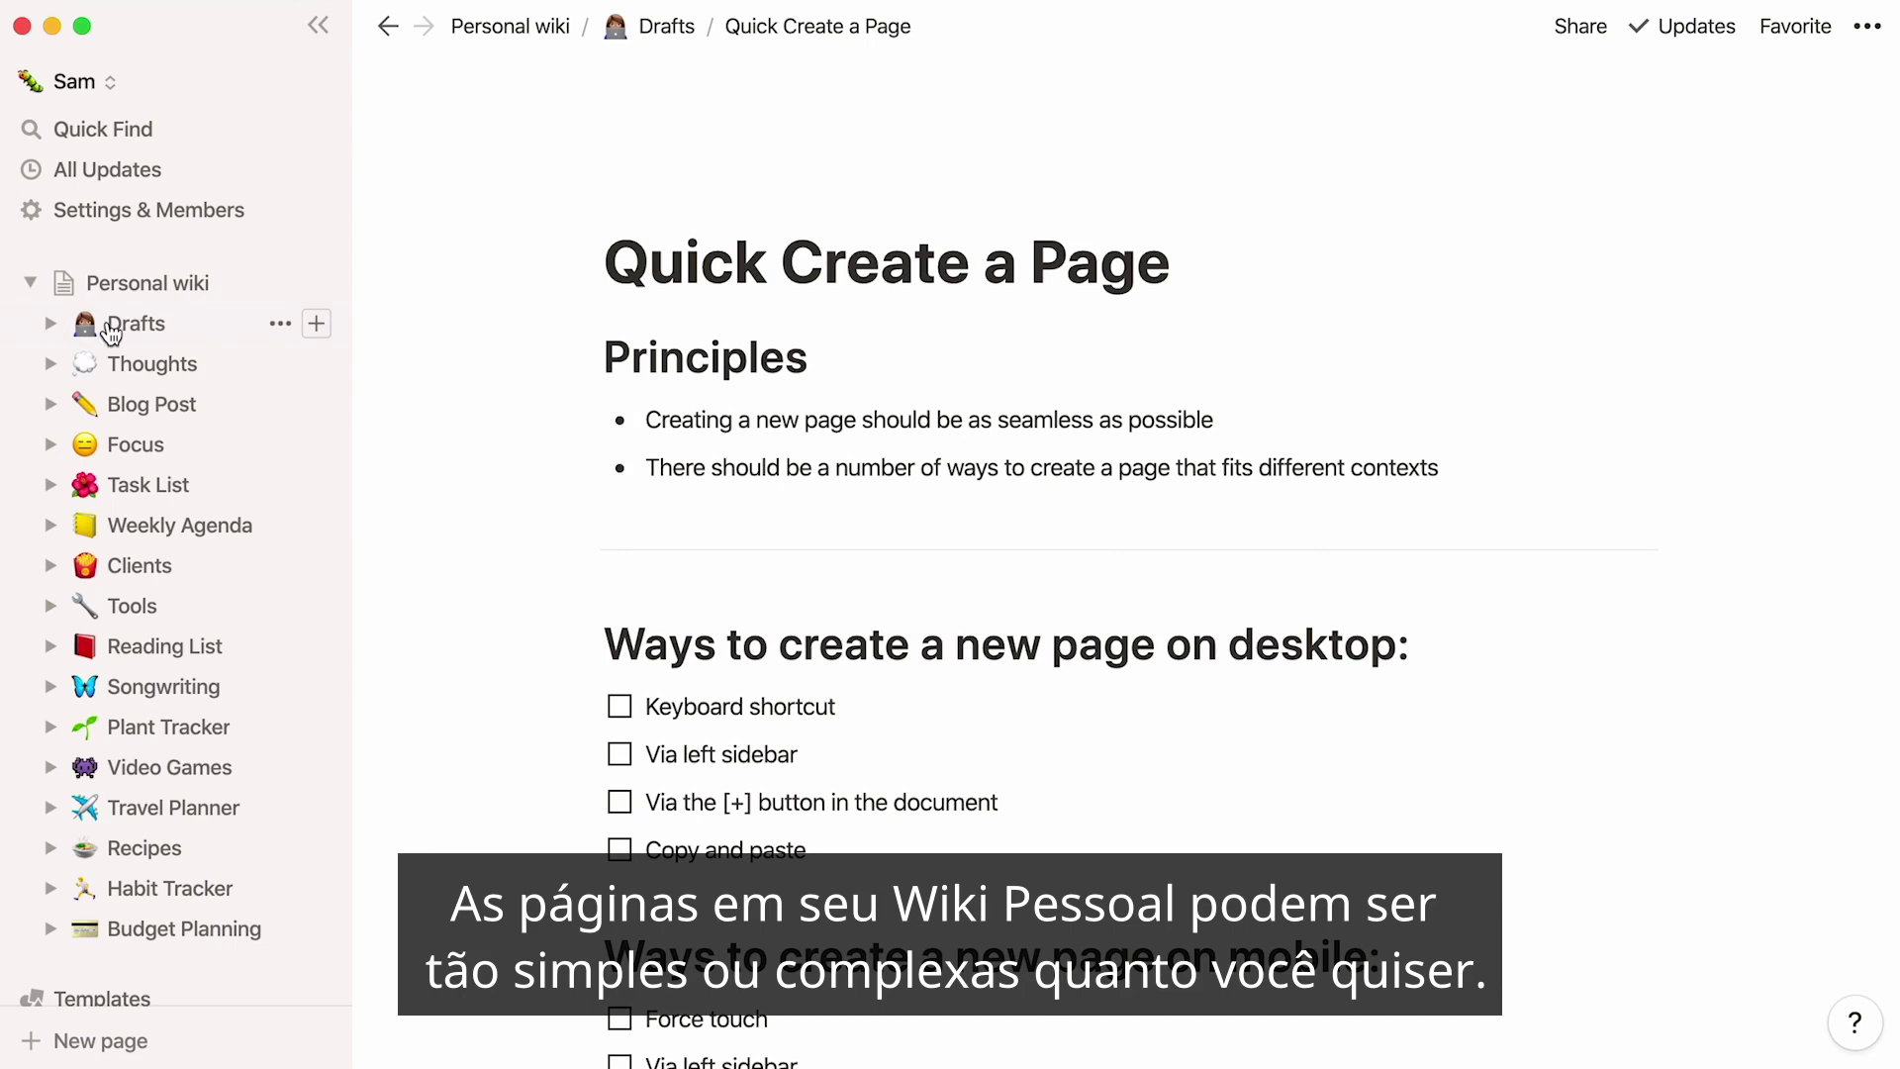
pyautogui.click(251, 297)
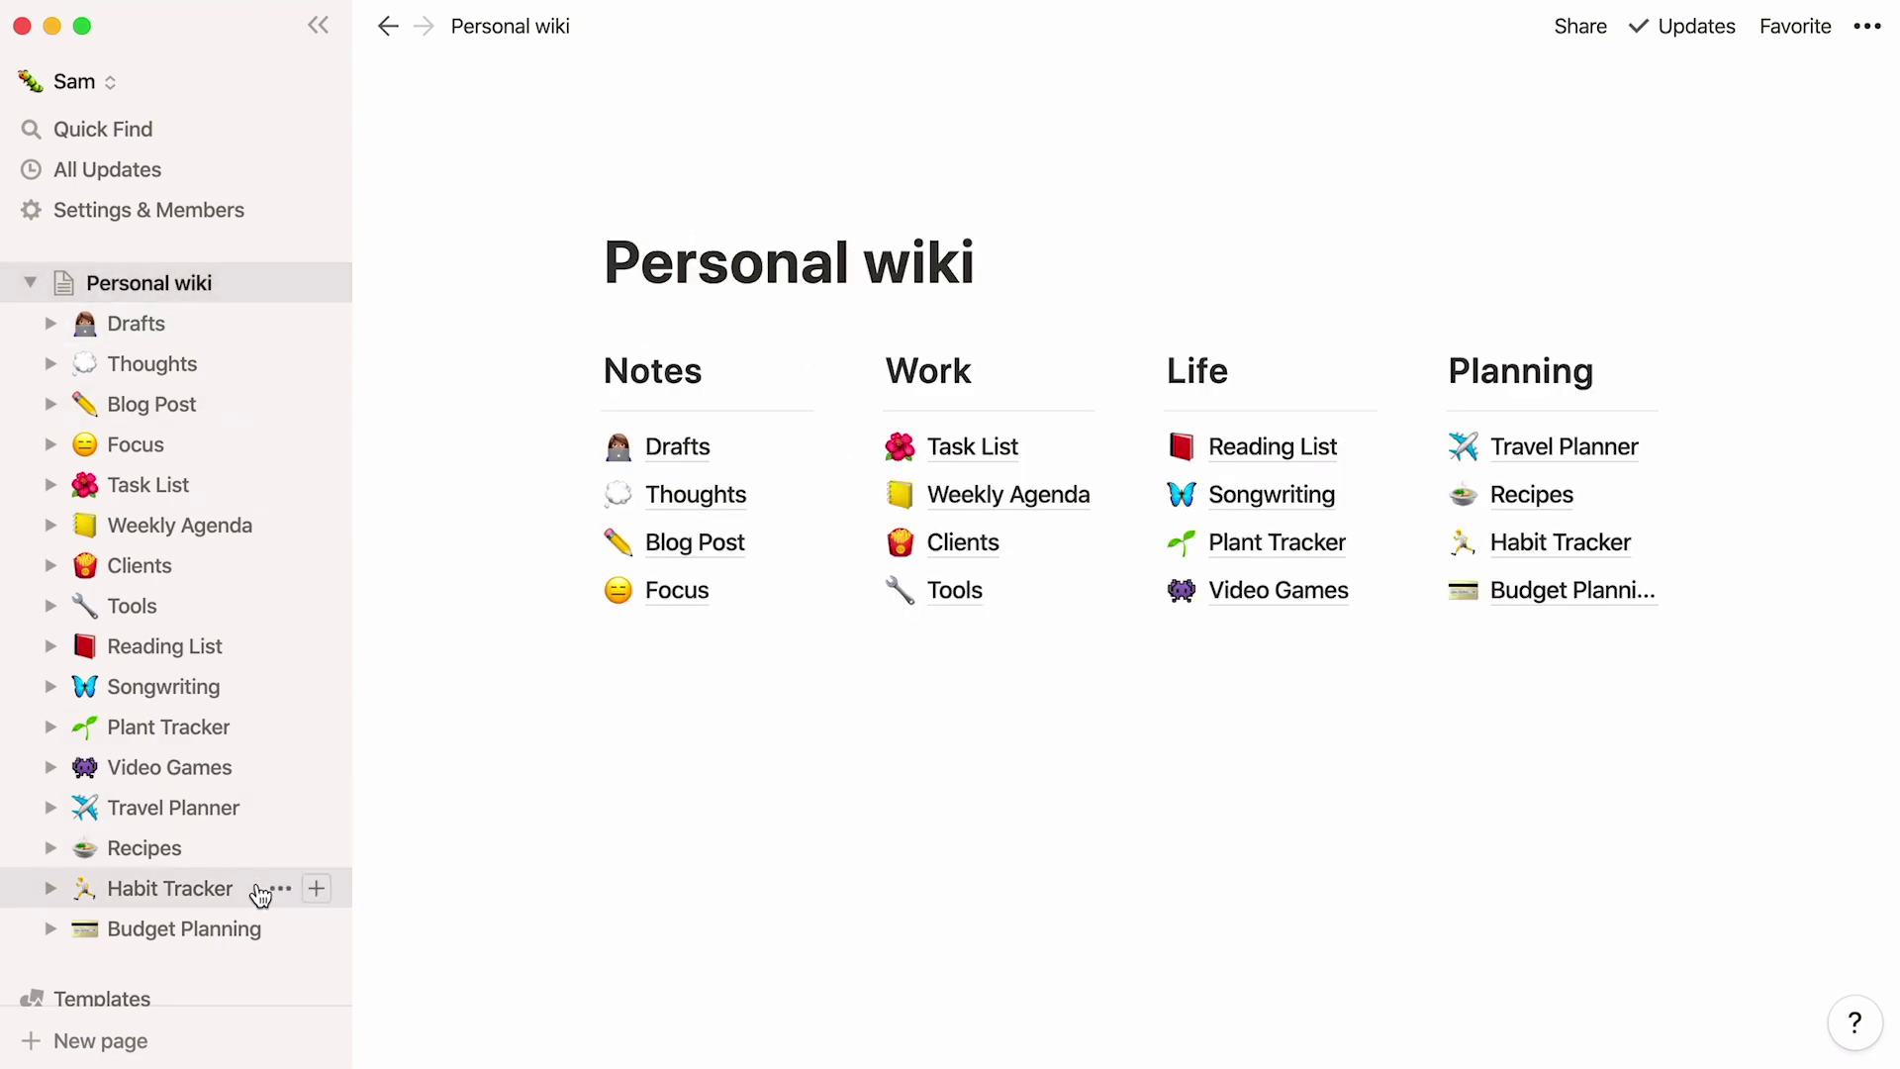
pyautogui.click(171, 889)
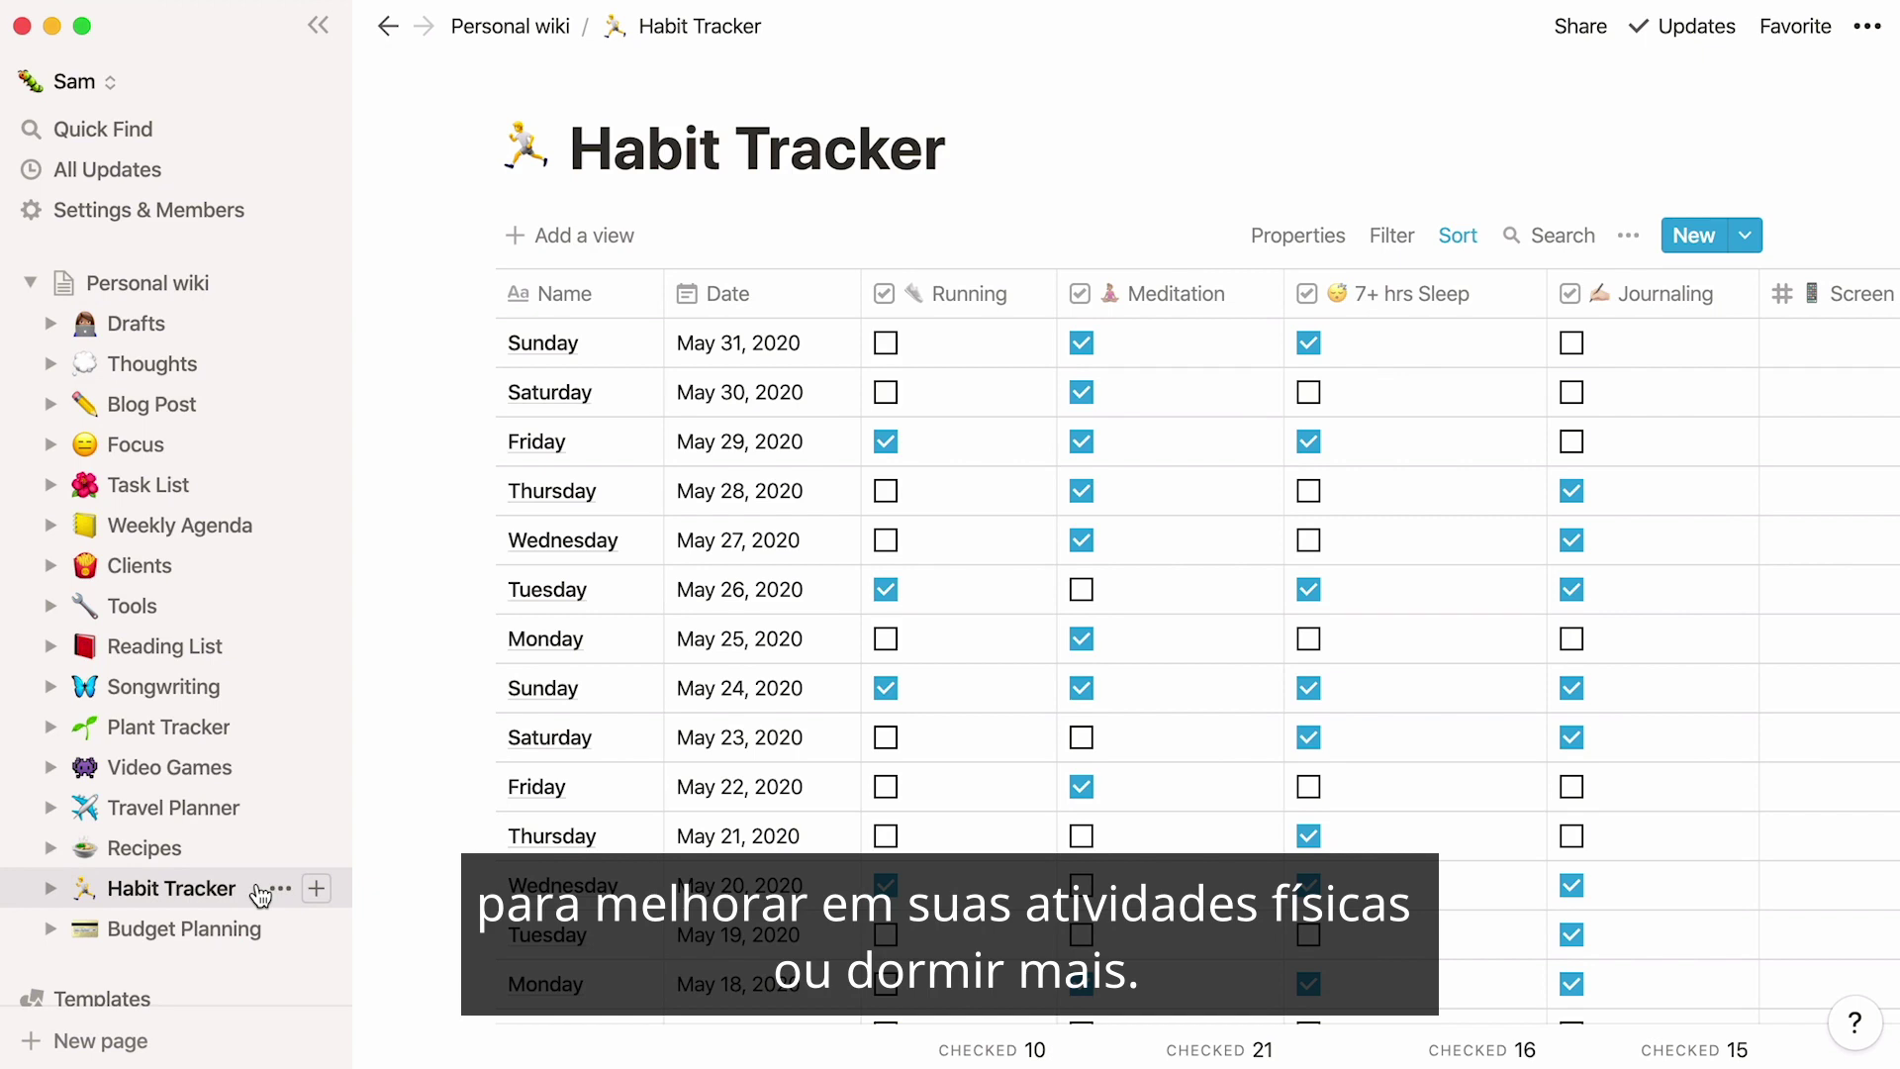
pyautogui.click(246, 736)
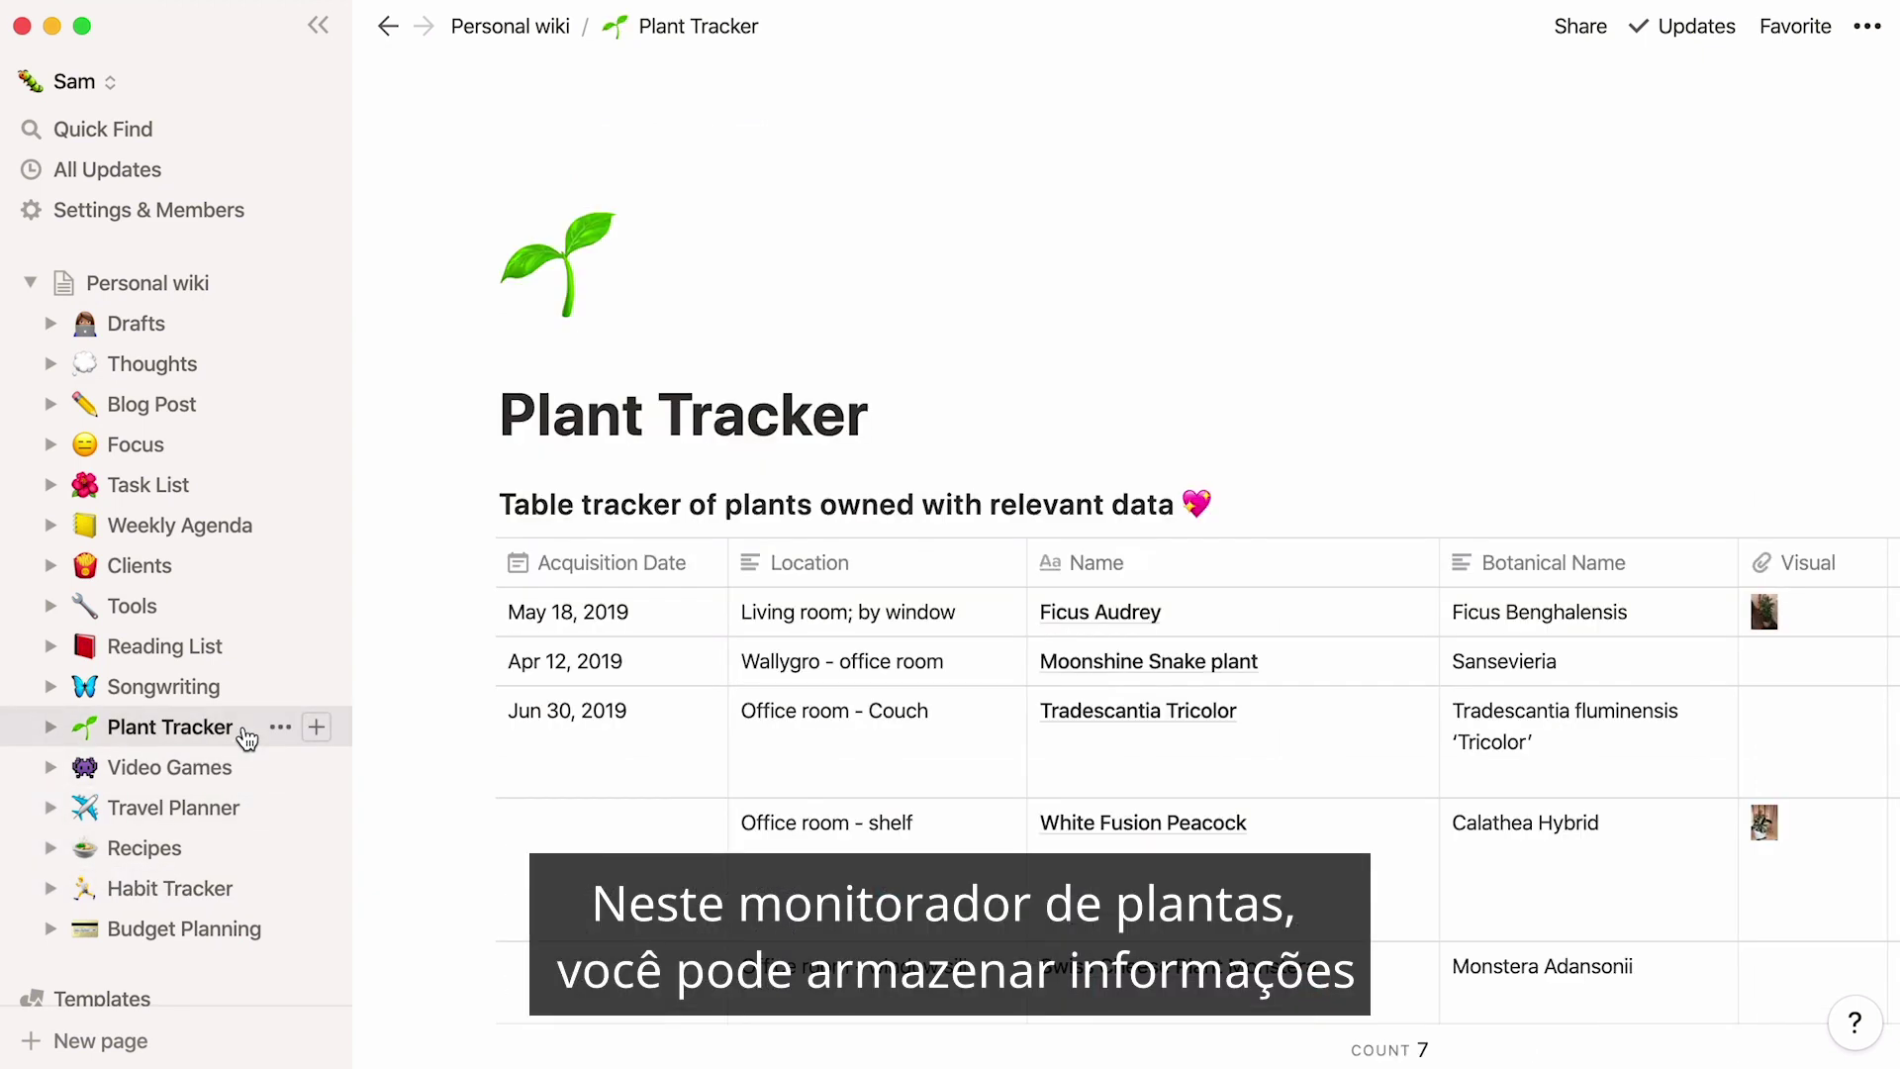
pyautogui.scroll(-5, 413, 671)
pyautogui.scroll(-3, 414, 671)
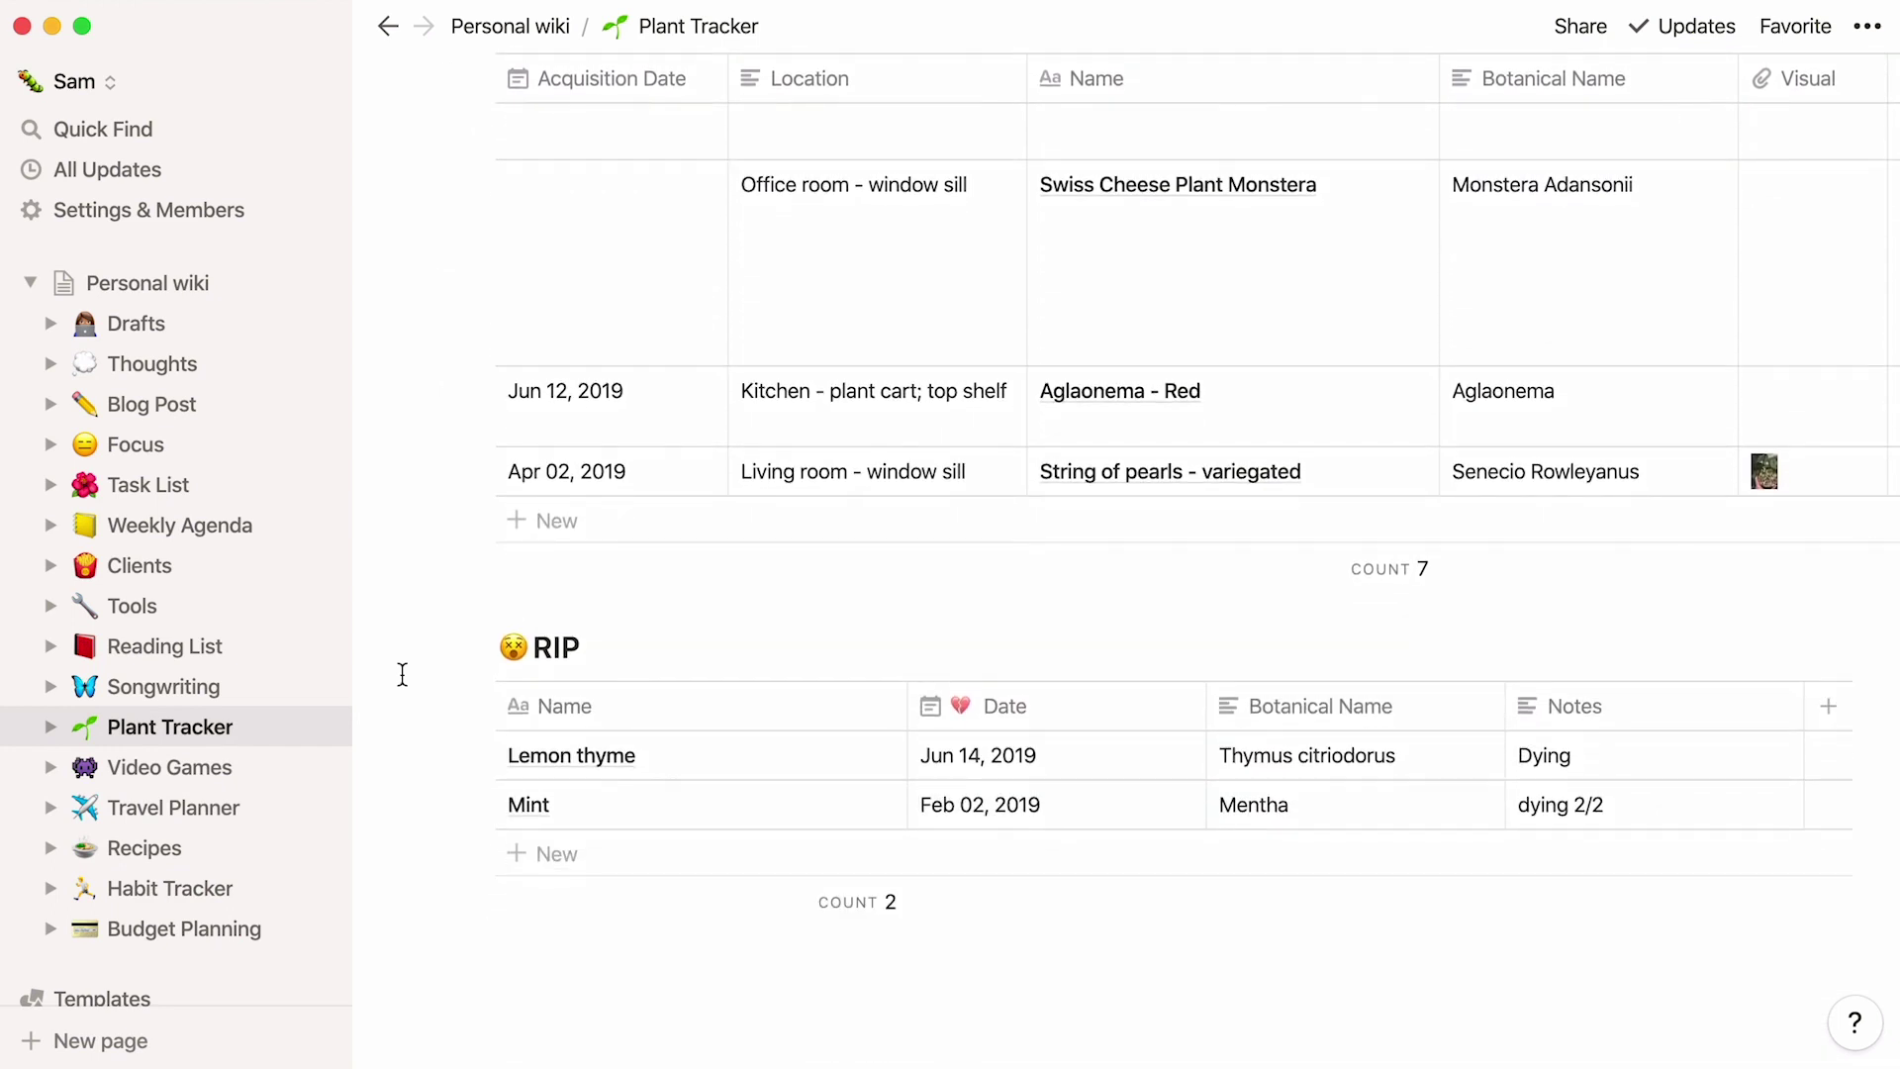
pyautogui.click(279, 762)
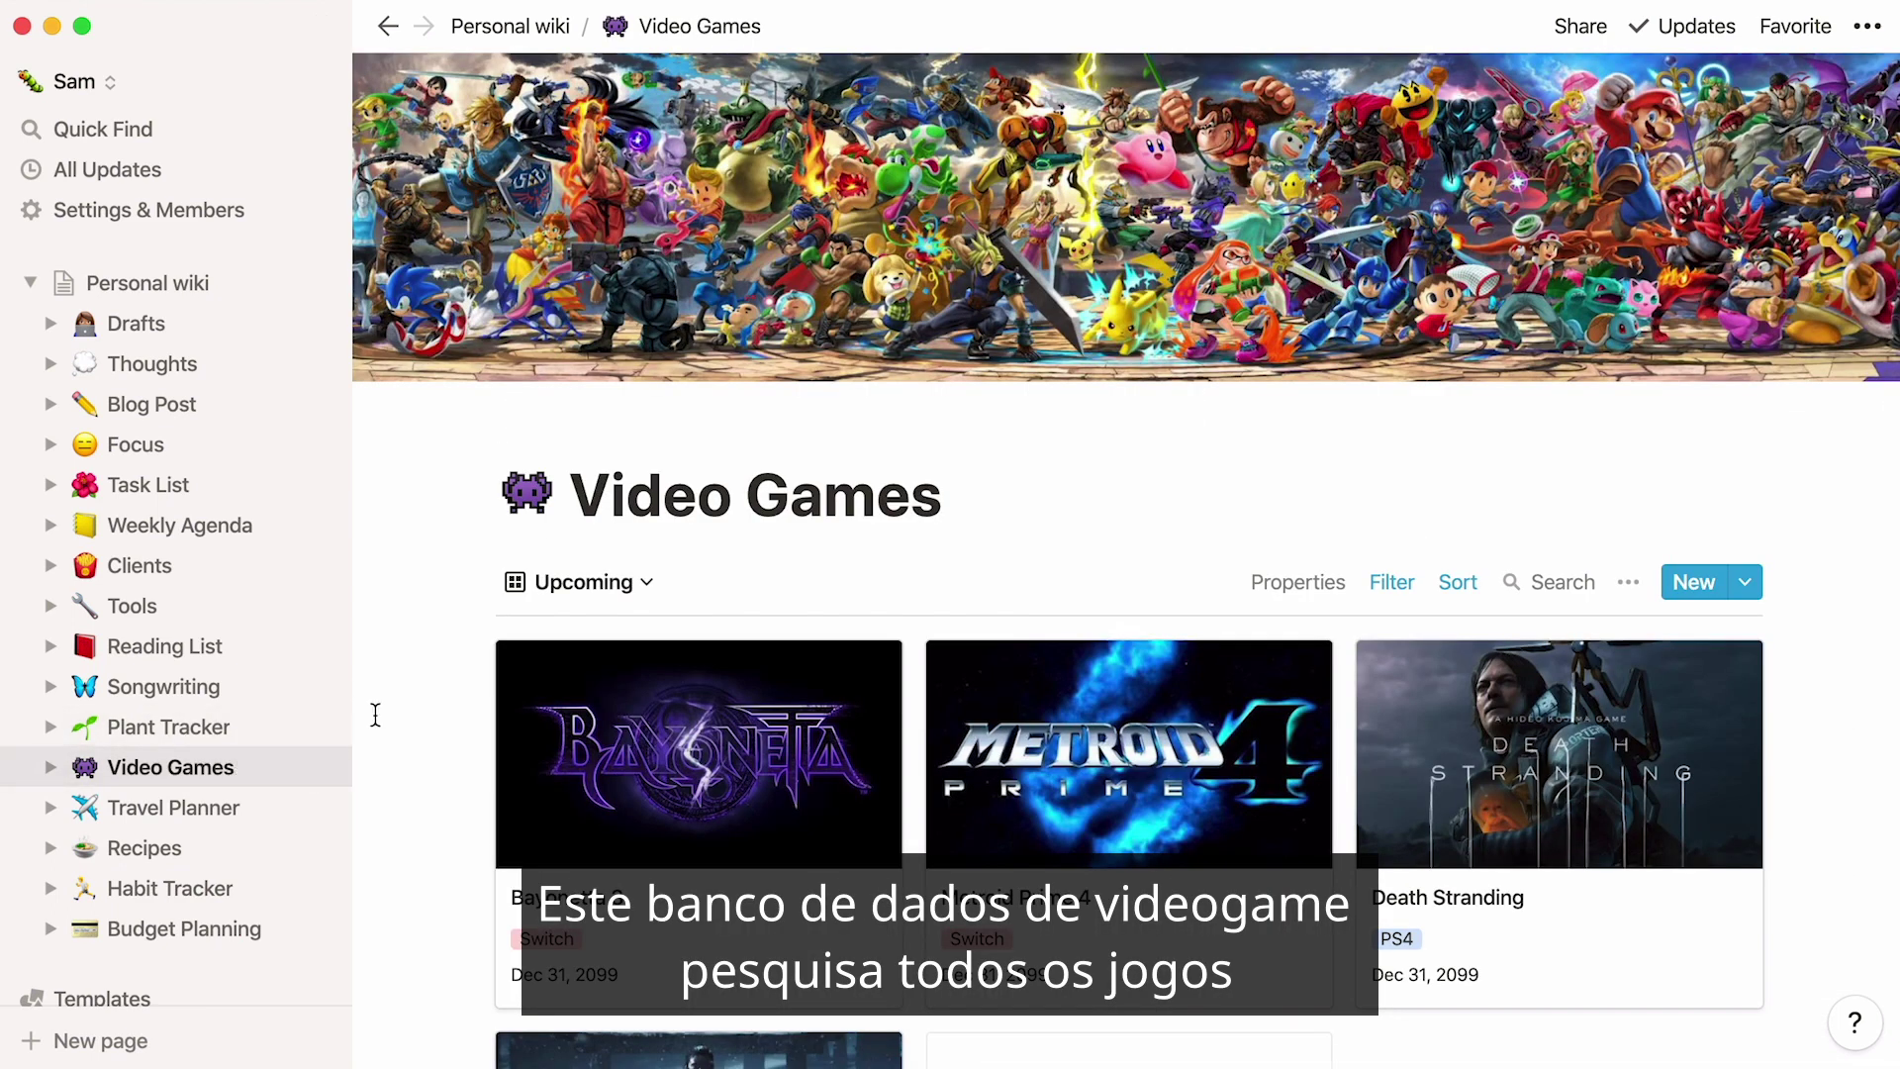
pyautogui.scroll(-3, 376, 713)
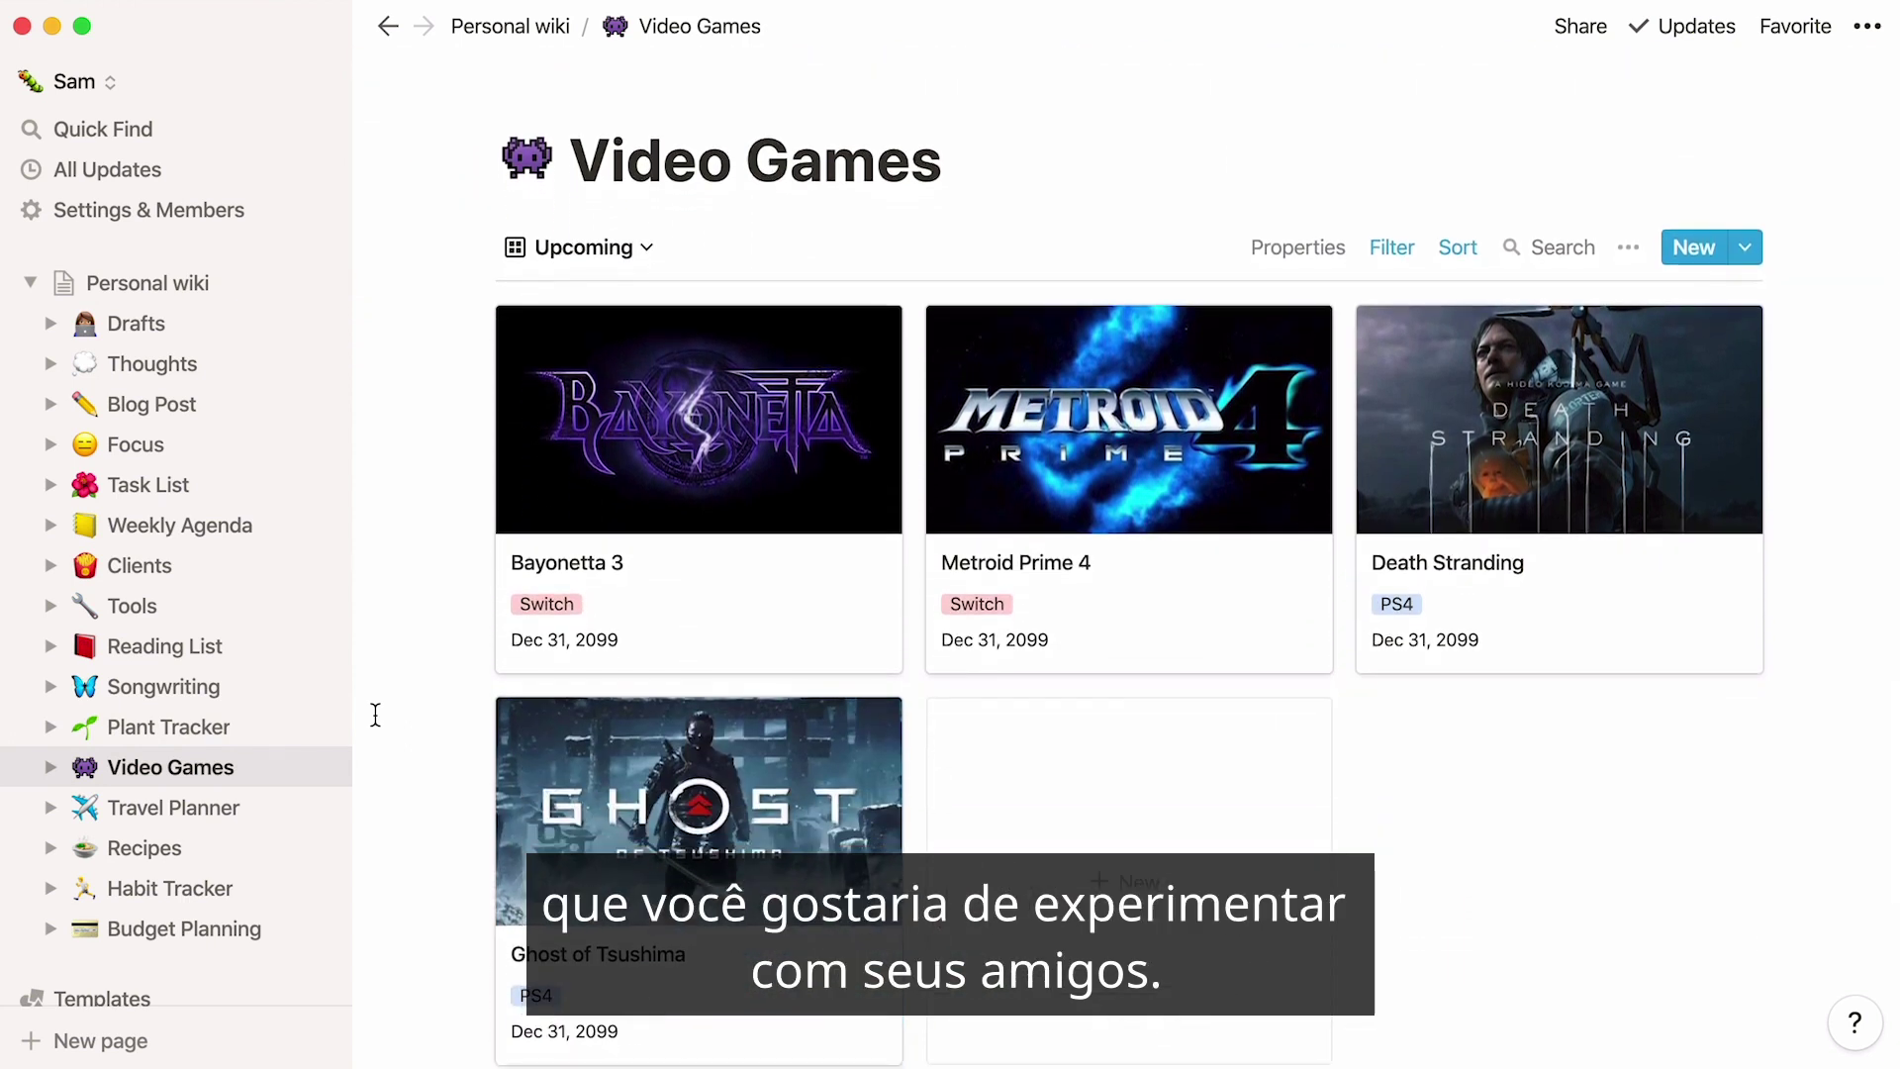
pyautogui.click(240, 406)
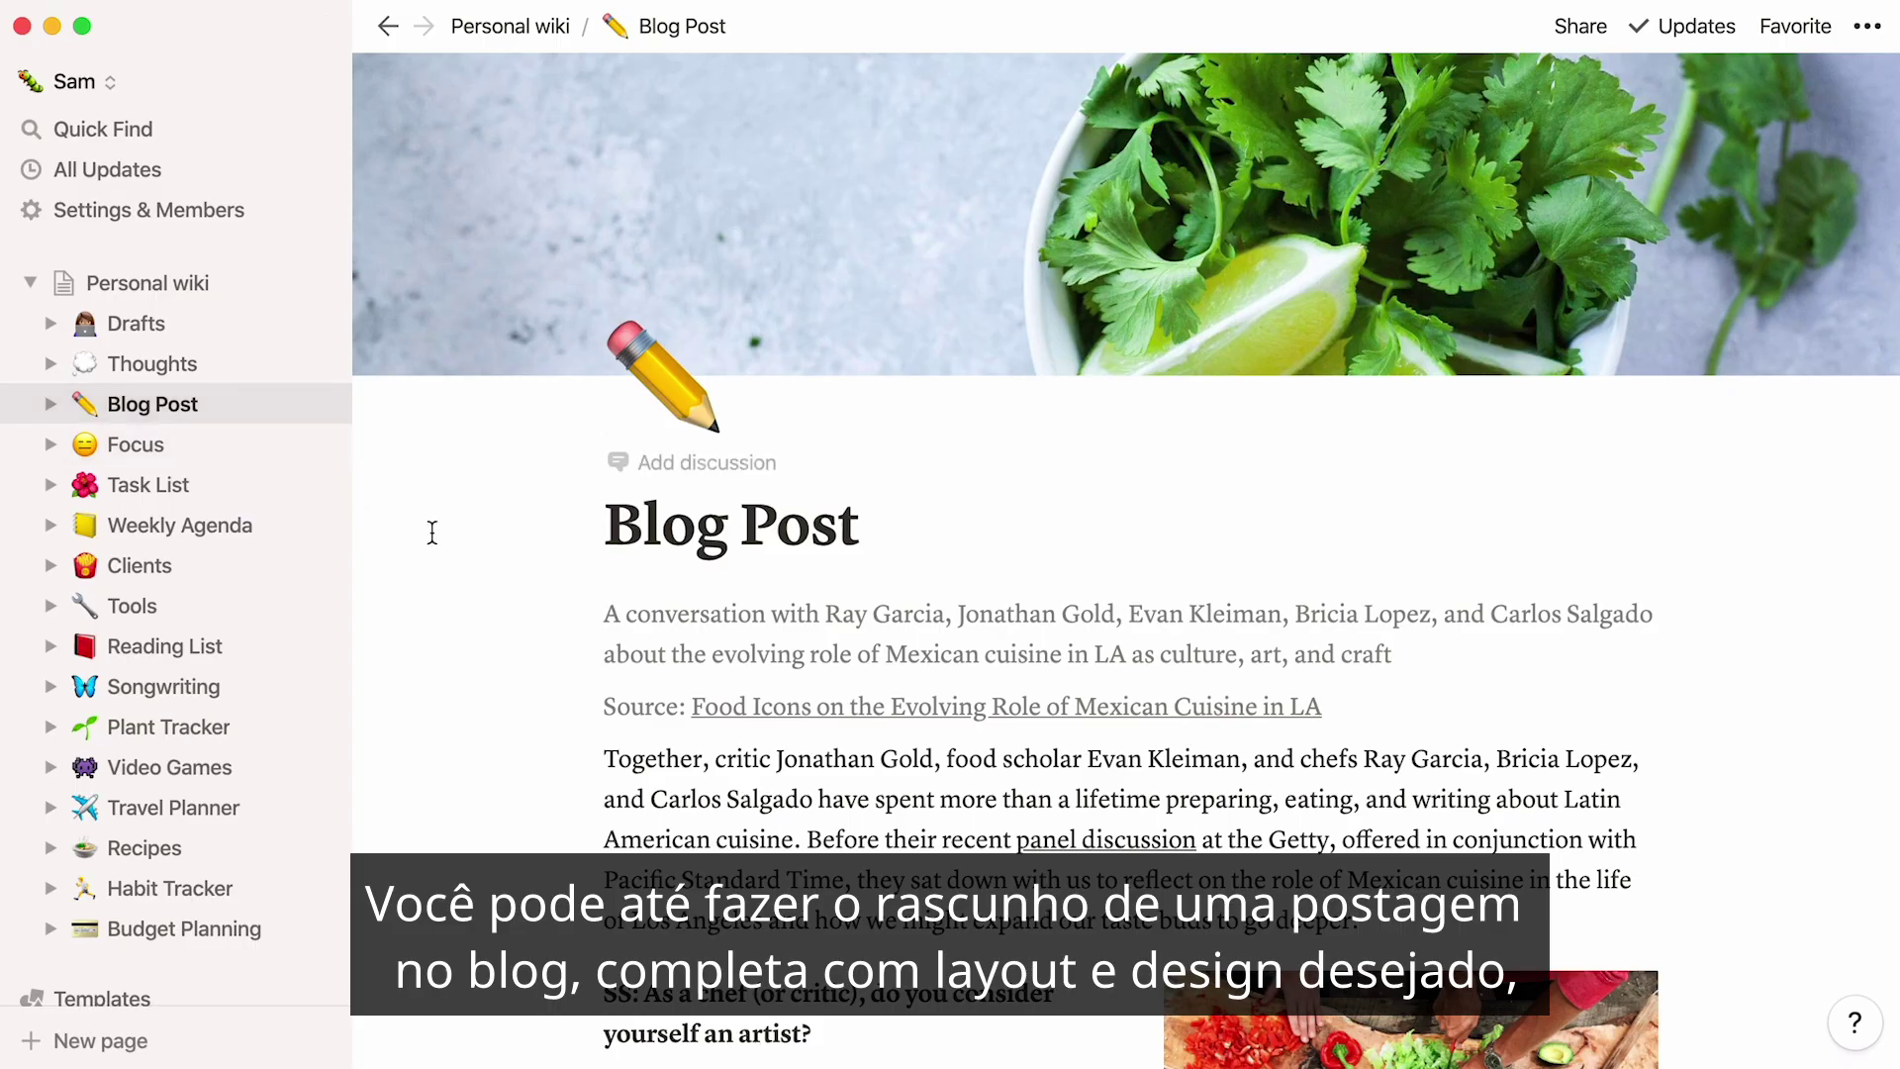
pyautogui.scroll(-10, 433, 534)
pyautogui.scroll(-15, 433, 535)
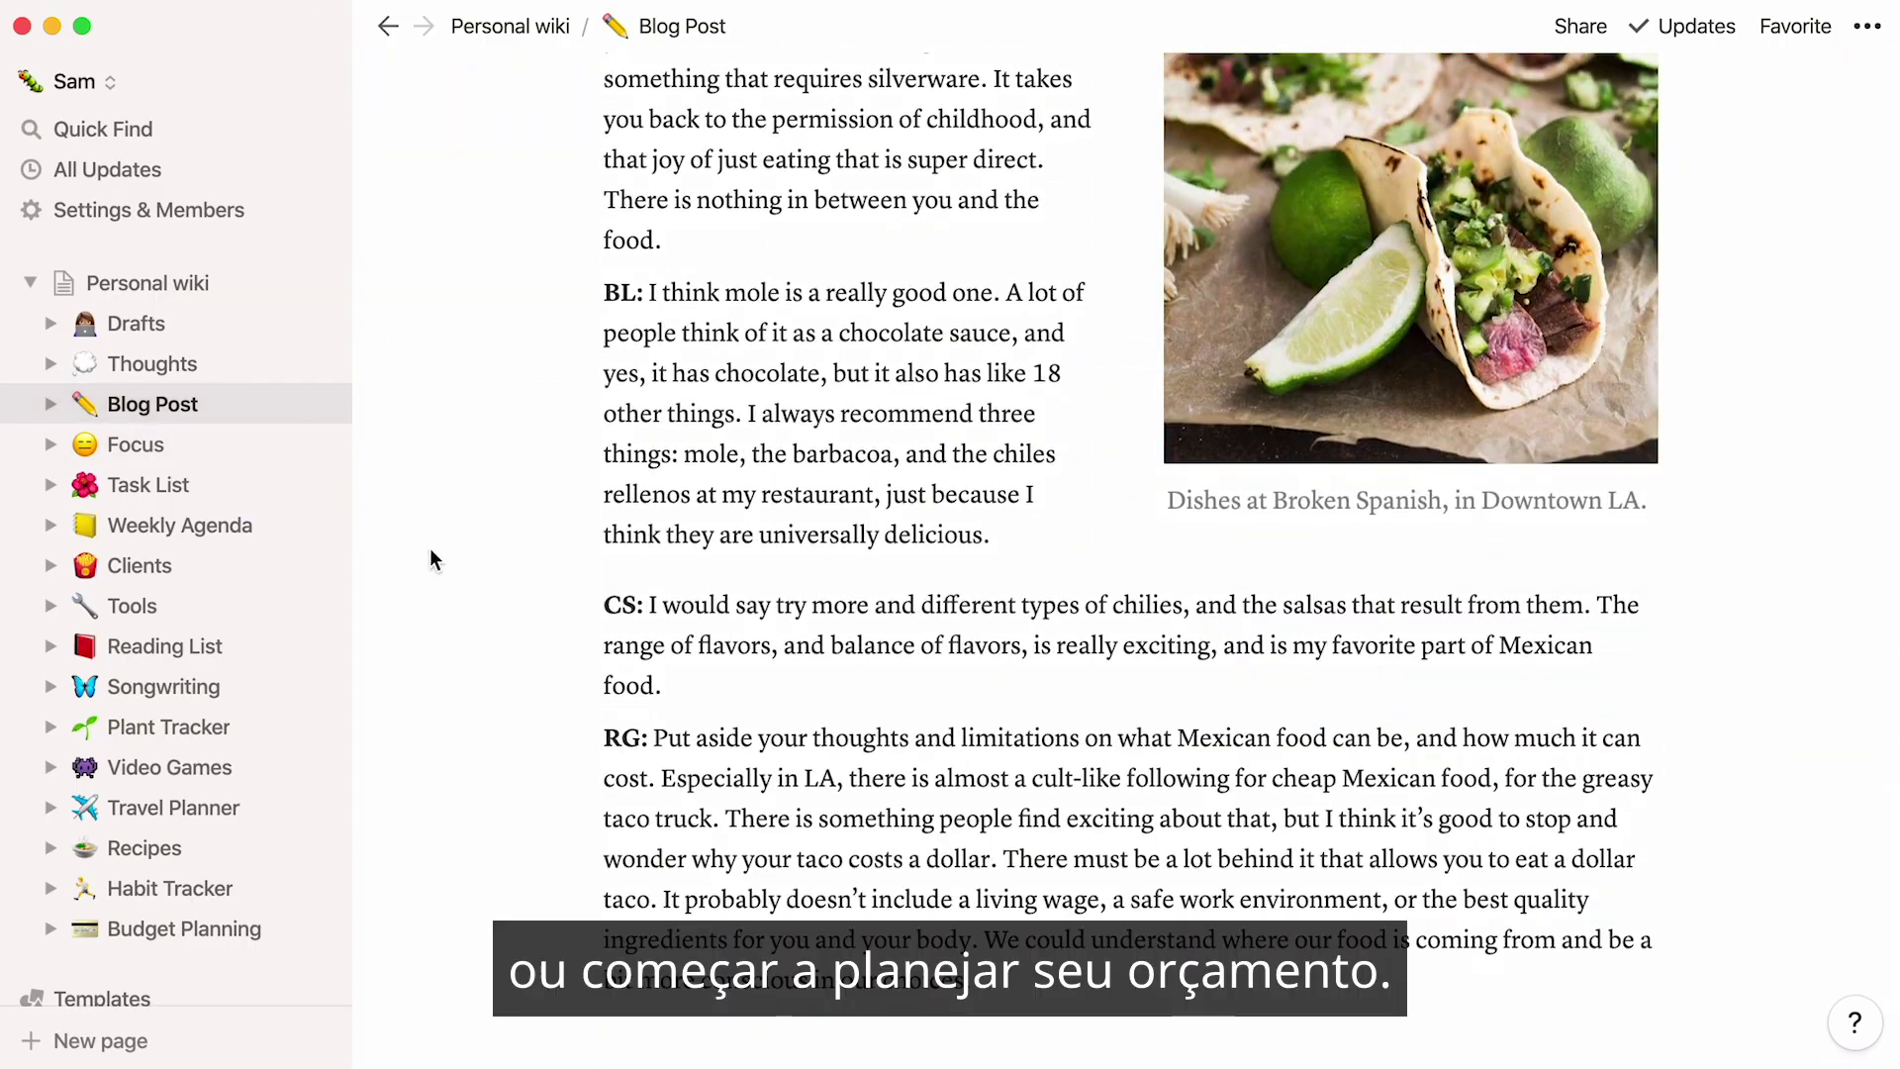
pyautogui.click(259, 928)
# Give the Personal wiki page a coffee cup icon and an illustrated cover image.
pyautogui.click(256, 291)
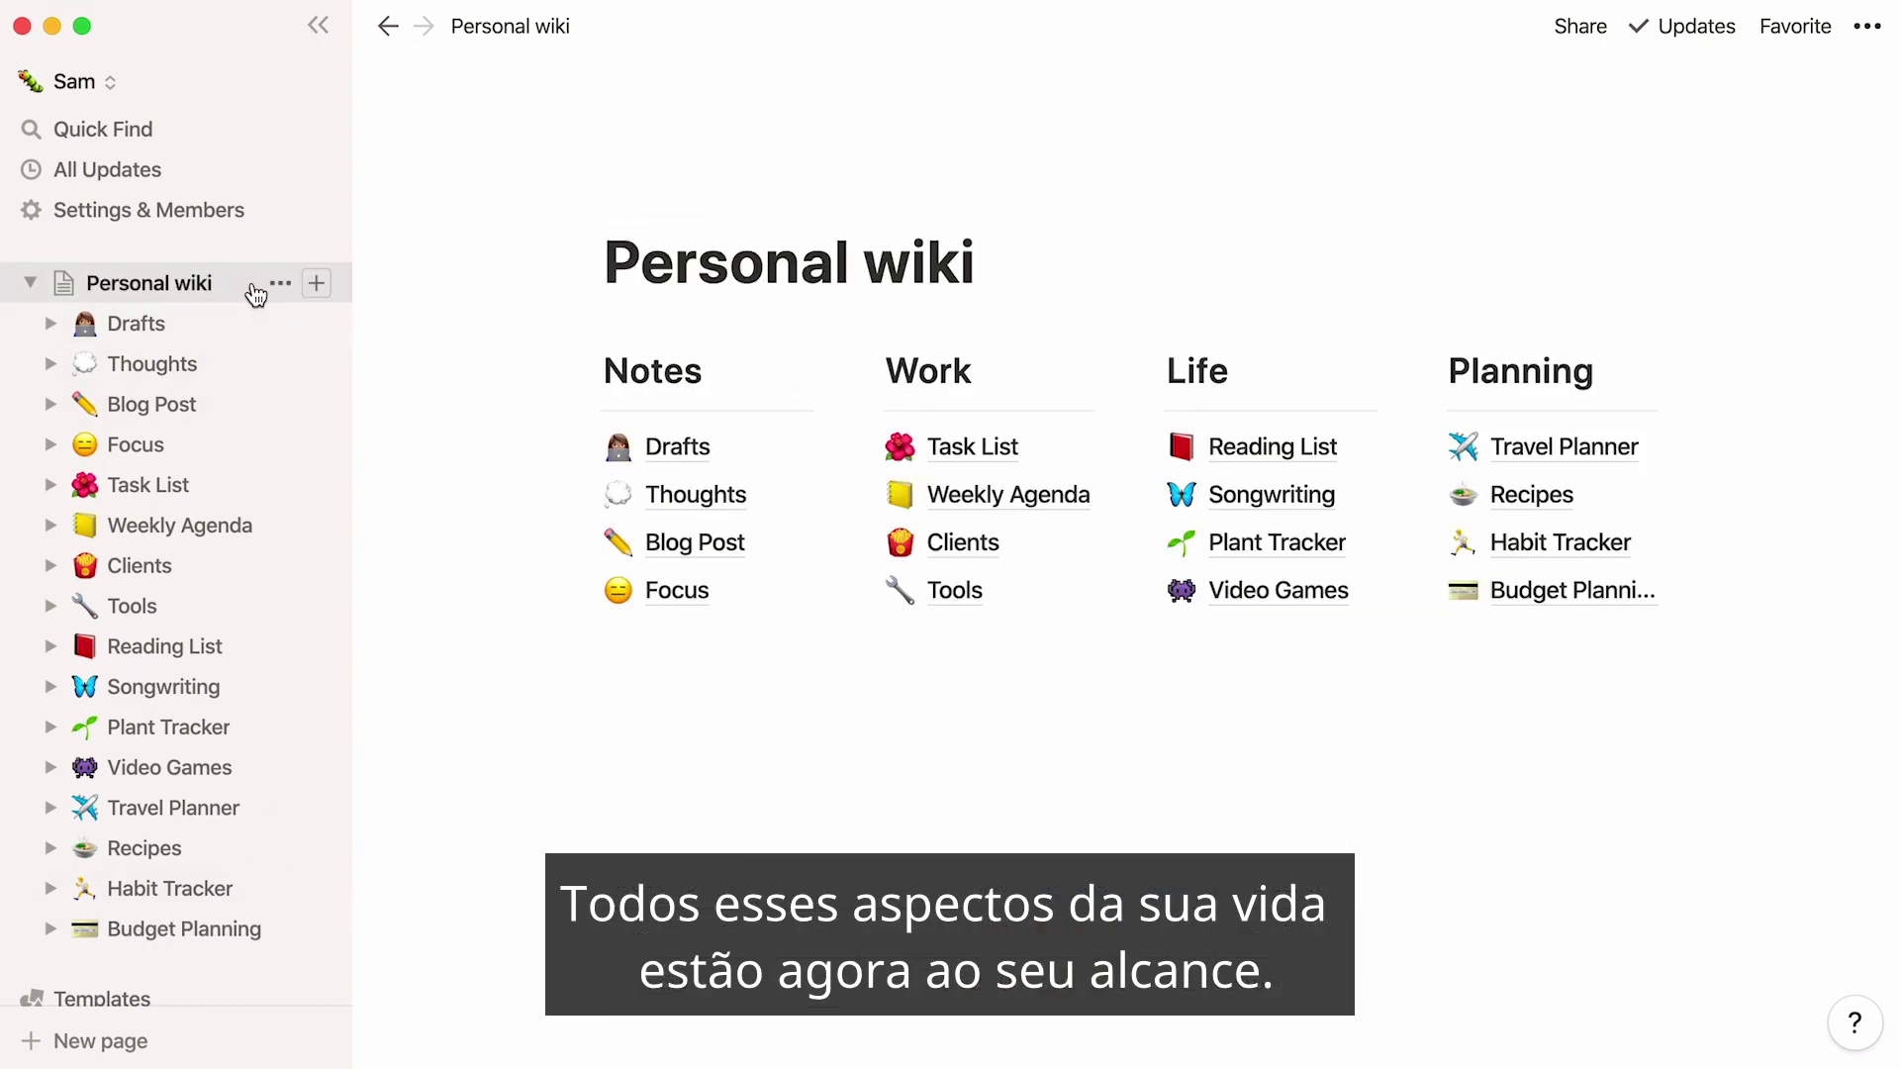
pyautogui.click(31, 285)
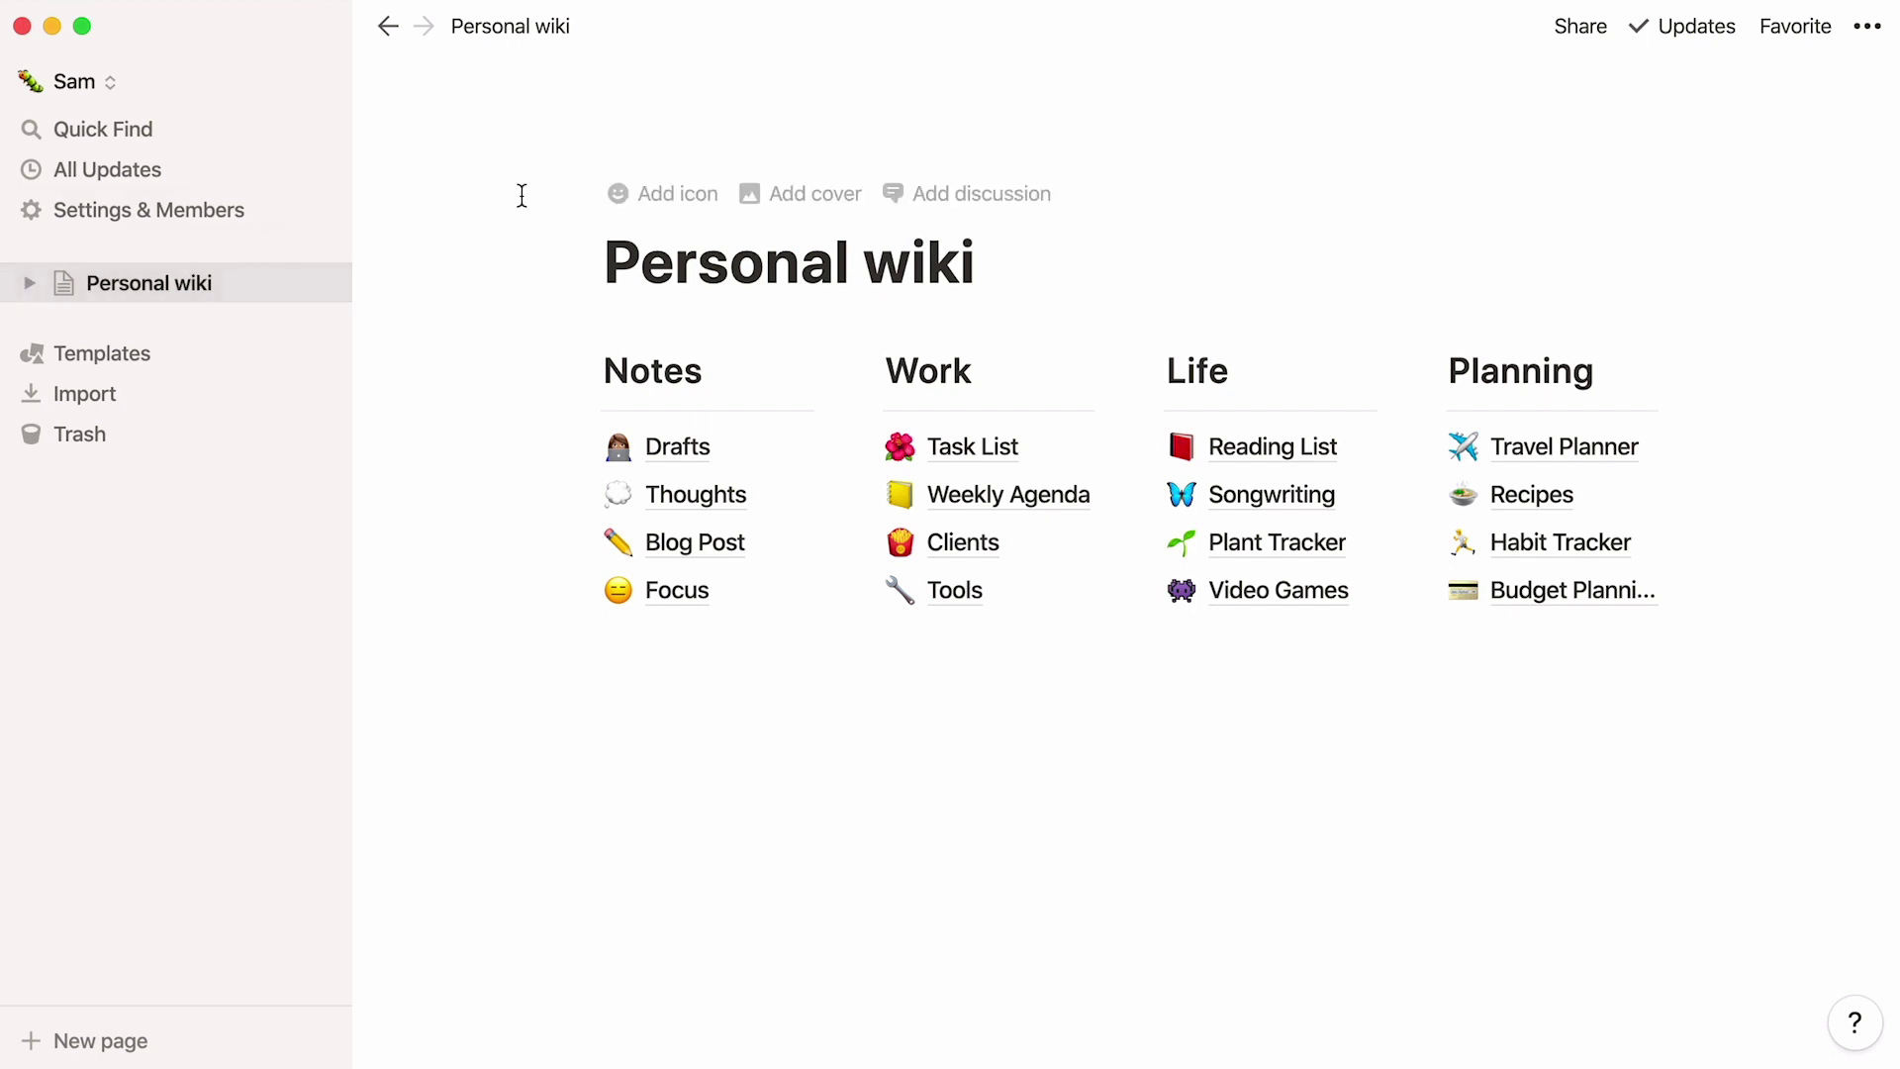
pyautogui.click(633, 192)
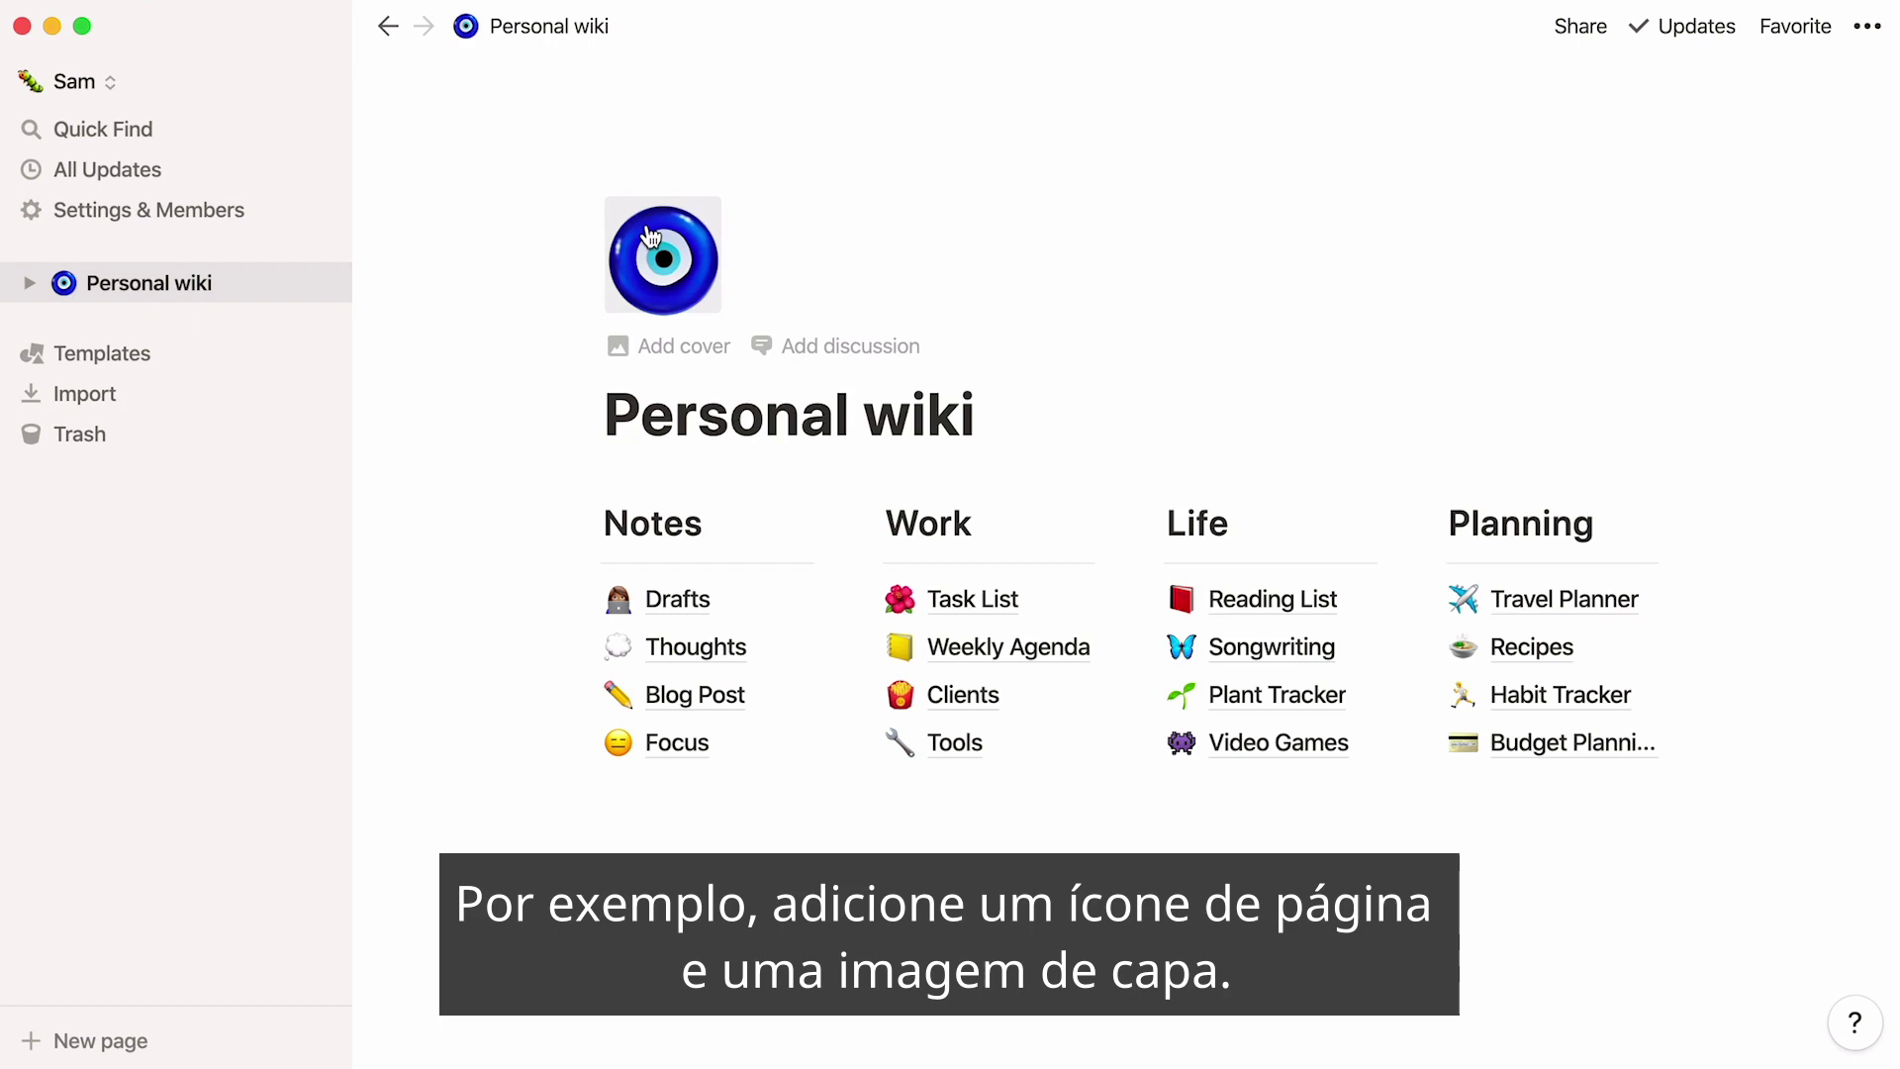
pyautogui.click(645, 223)
pyautogui.write('coffee')
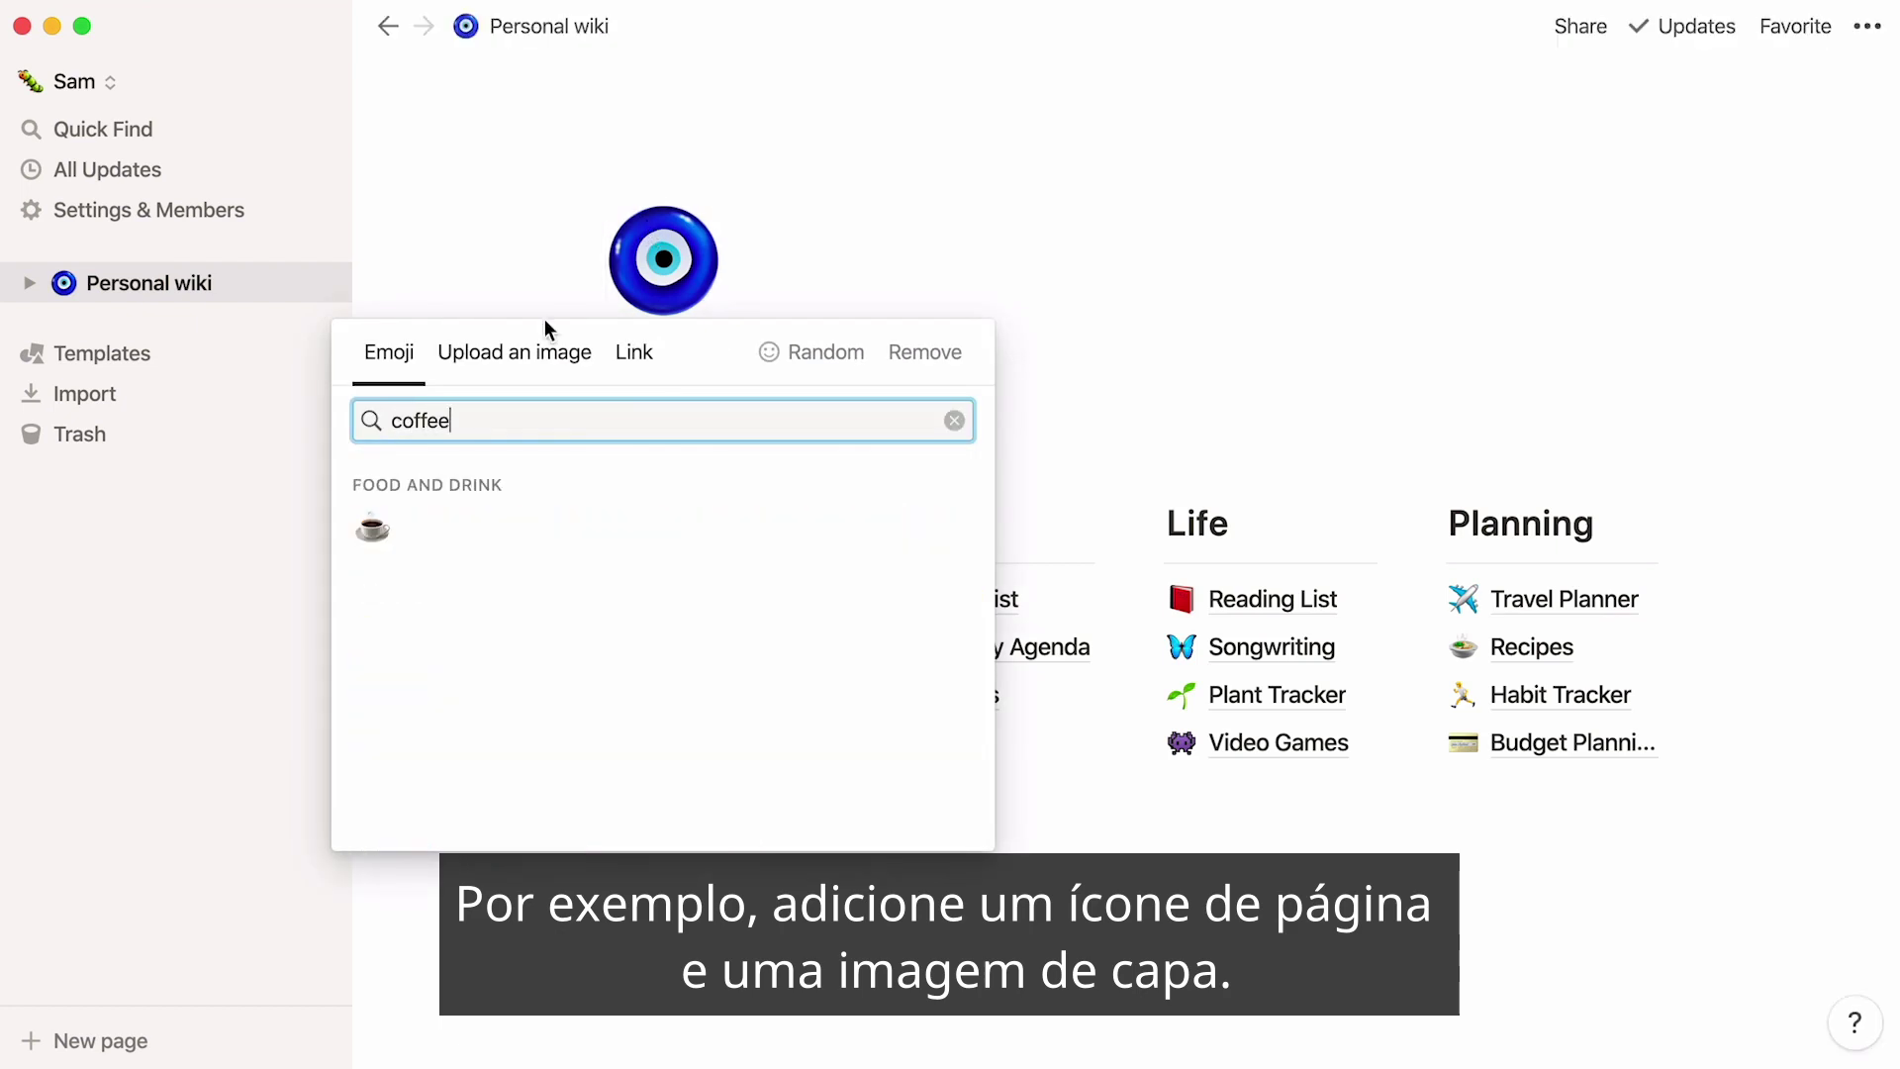
pyautogui.click(372, 528)
pyautogui.click(628, 351)
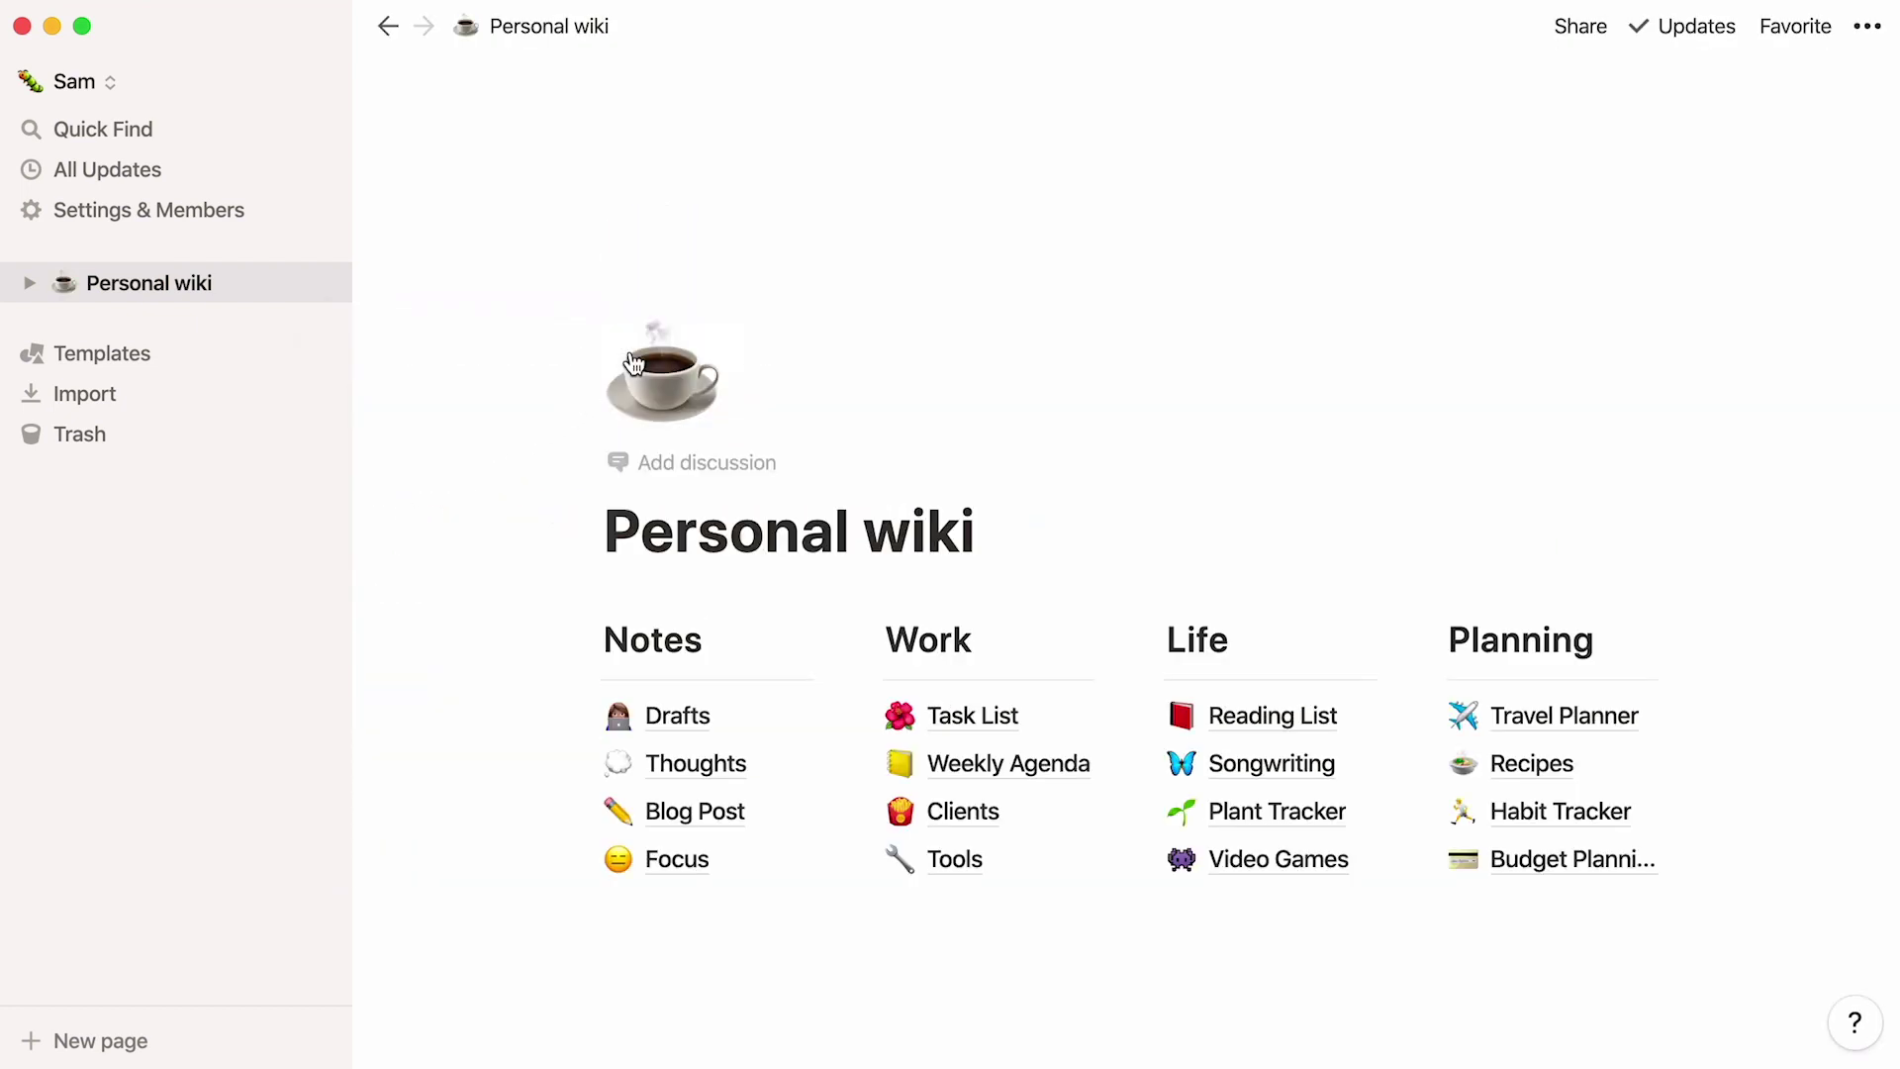
# Add a quote block under the title containing the pasted Saint-Exupéry quote.
pyautogui.click(974, 535)
pyautogui.press('Return')
pyautogui.write('/quote')
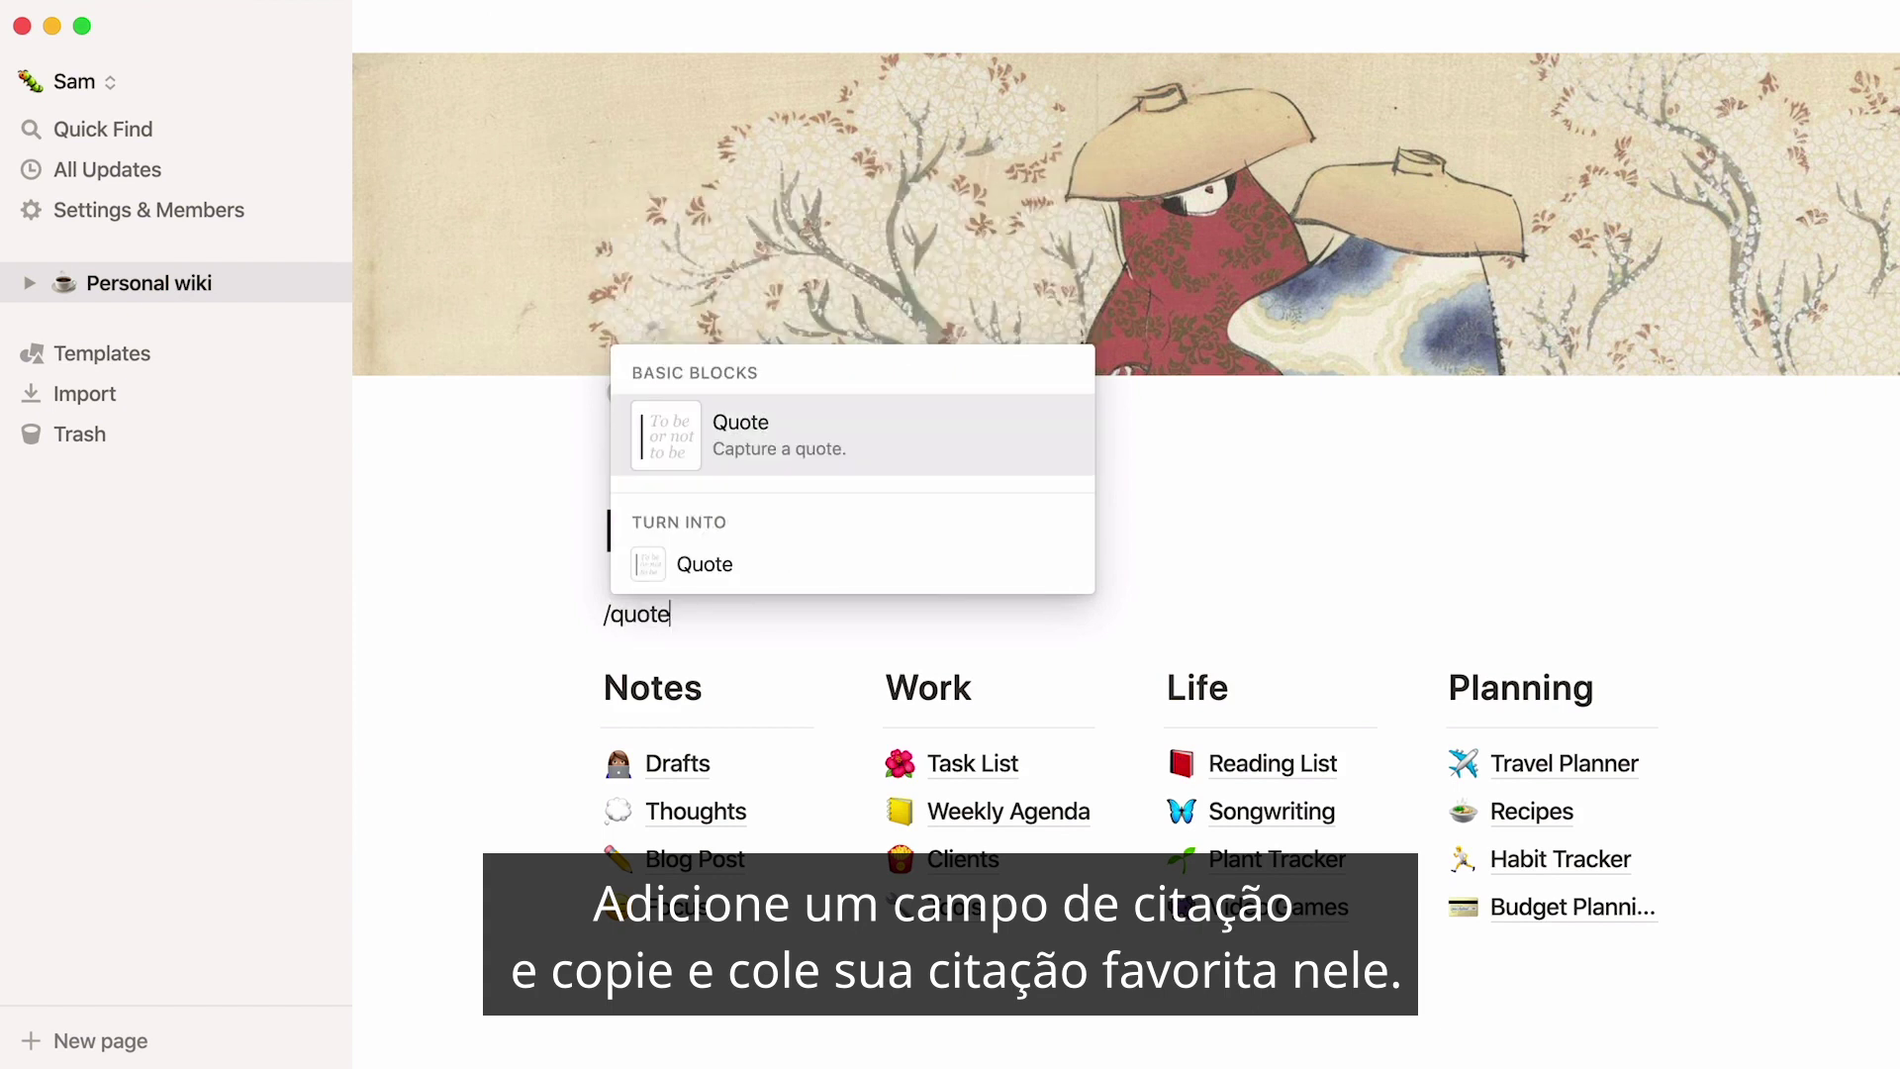
pyautogui.press('Return')
pyautogui.write('It is only with the heart that one can see rightly; what is essential is invisible to the eye. - Antoine de Saint-Exupéry (The Little Prince, 1943)')
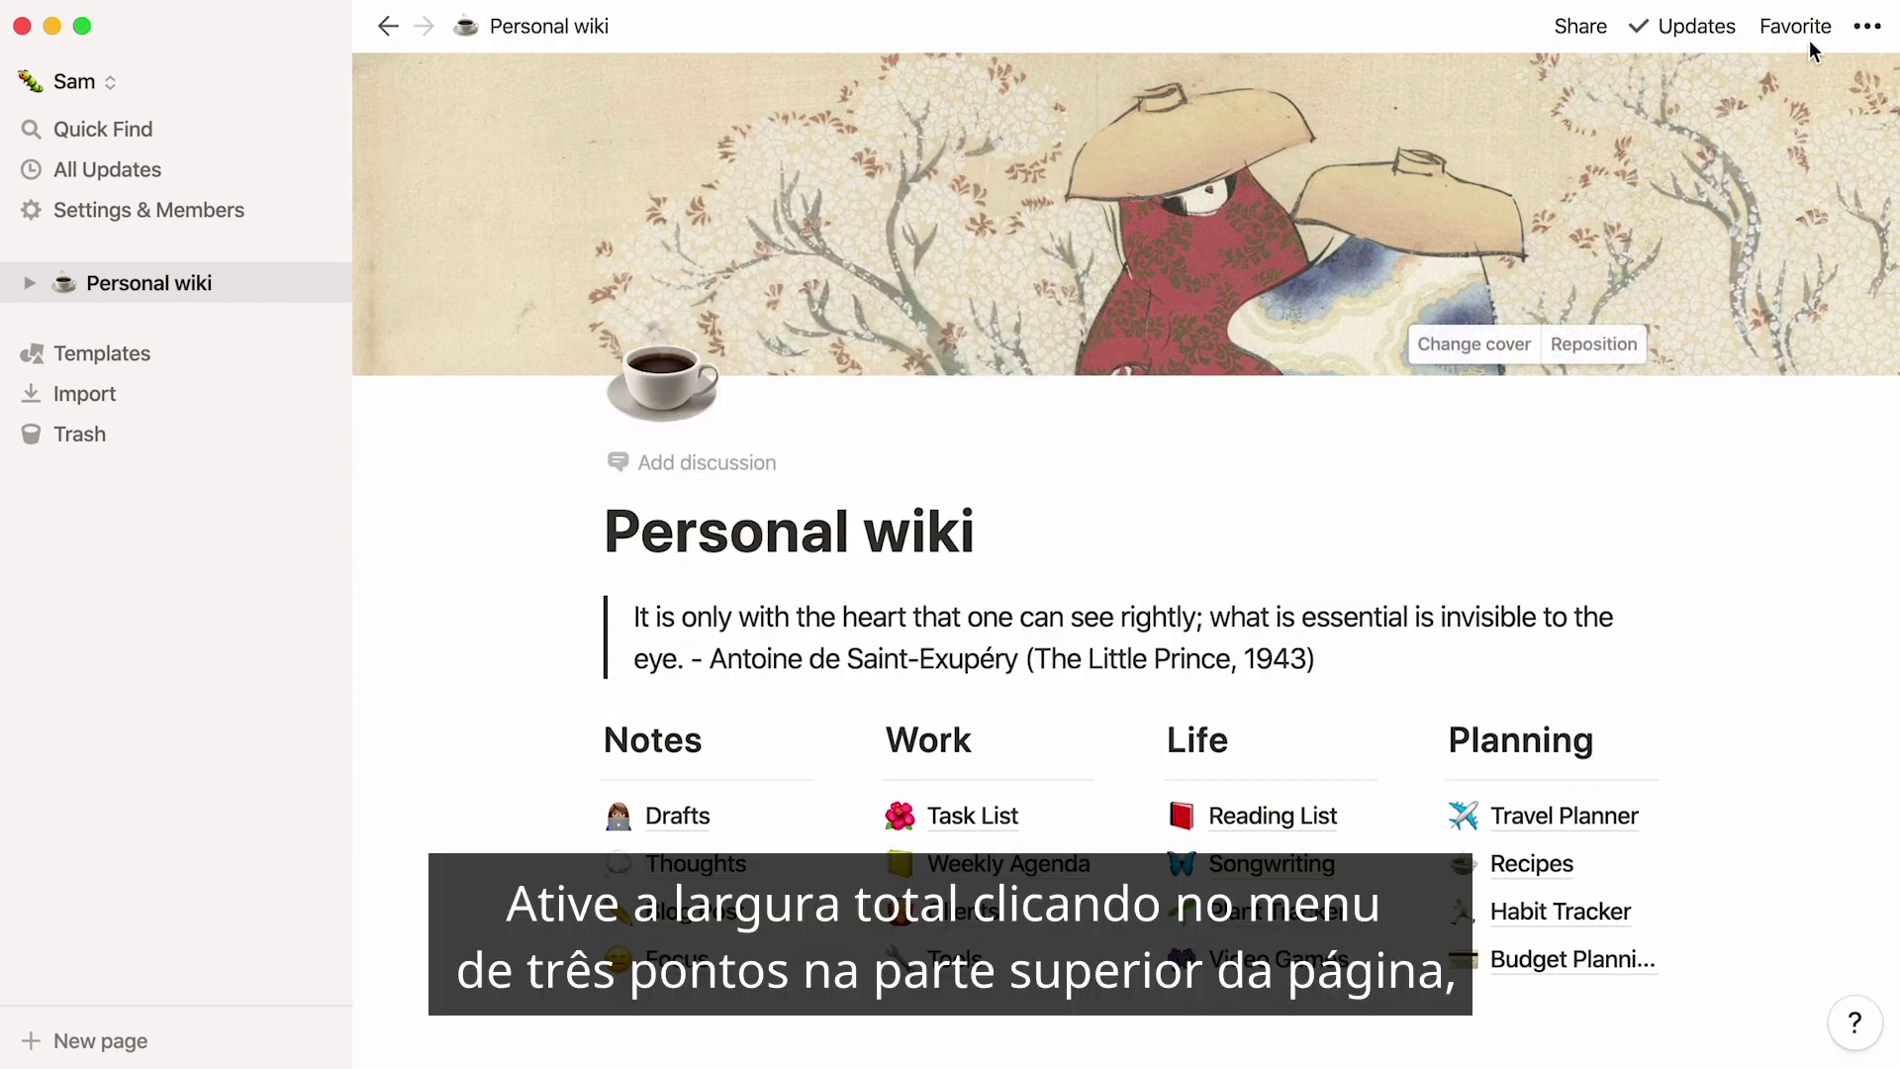
# Turn on full width, switch to the Serif font, and add Personal wiki to Favorites.
pyautogui.click(1865, 28)
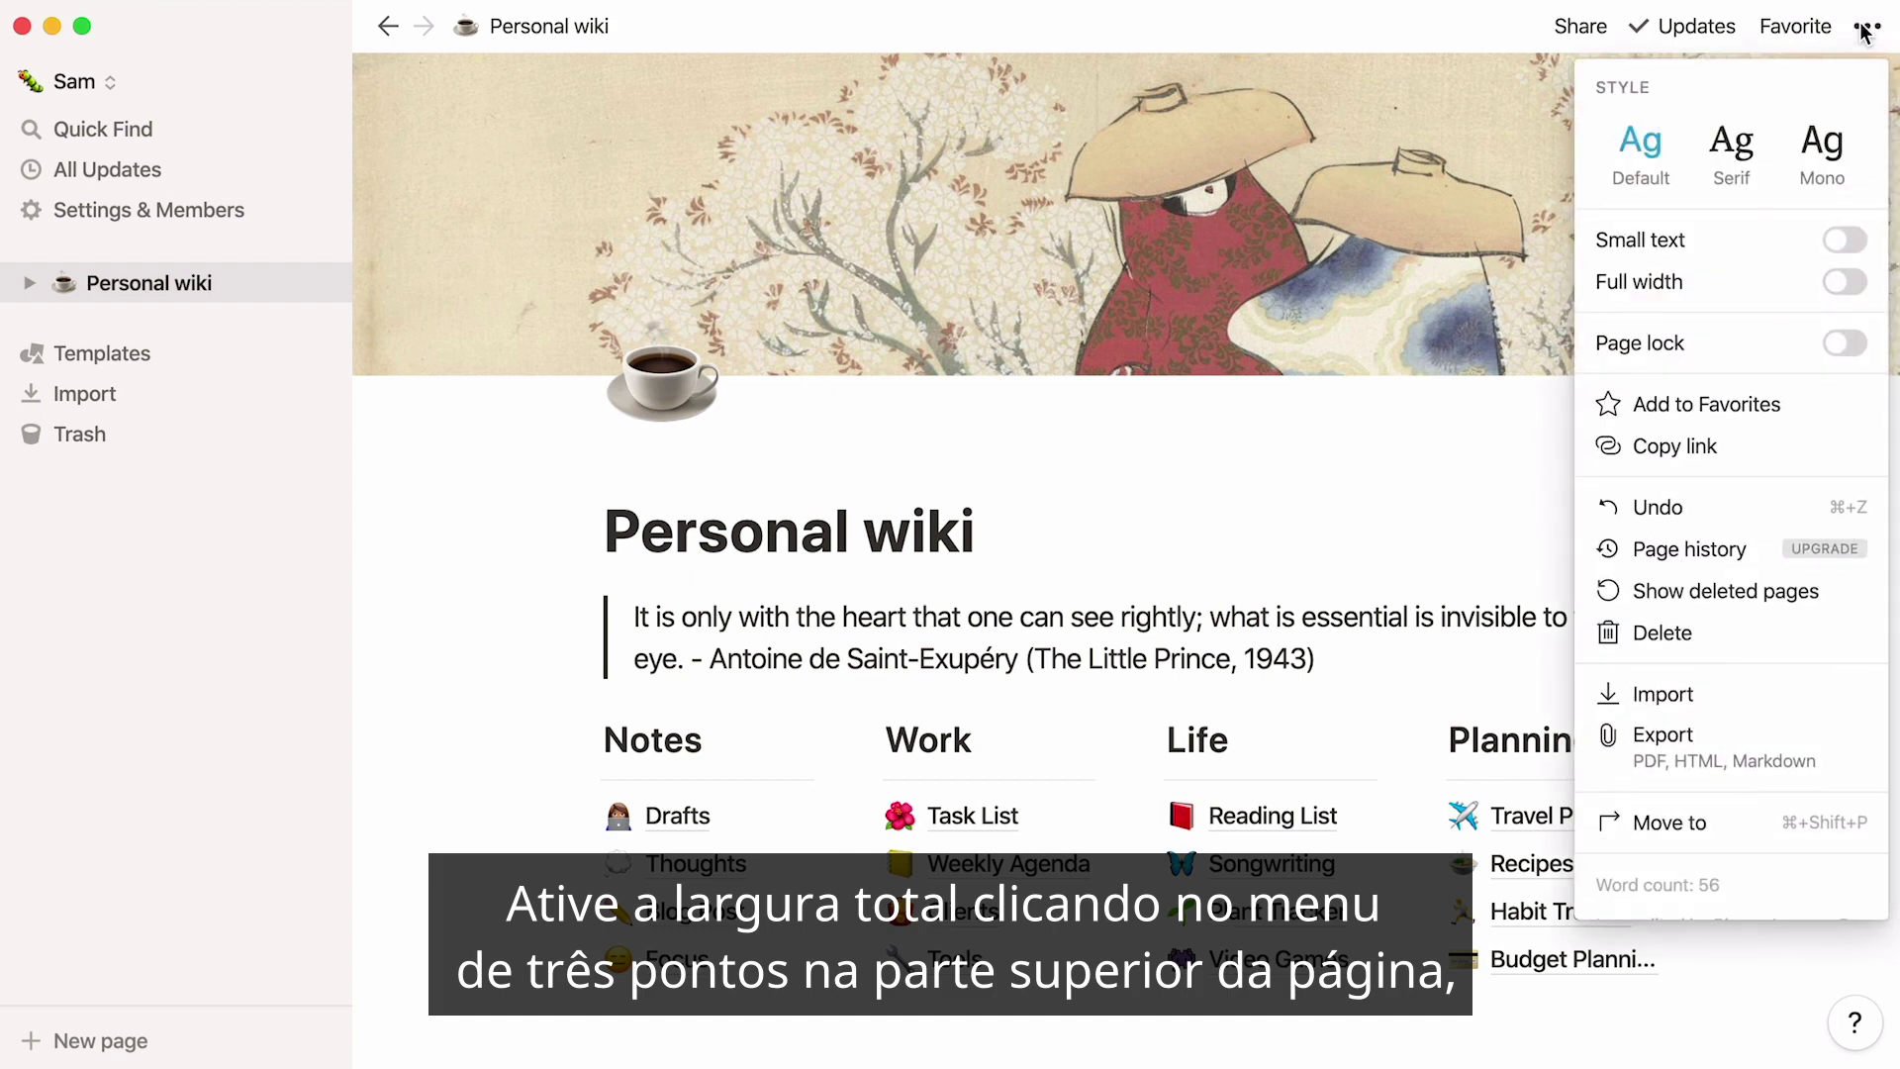
pyautogui.click(1846, 283)
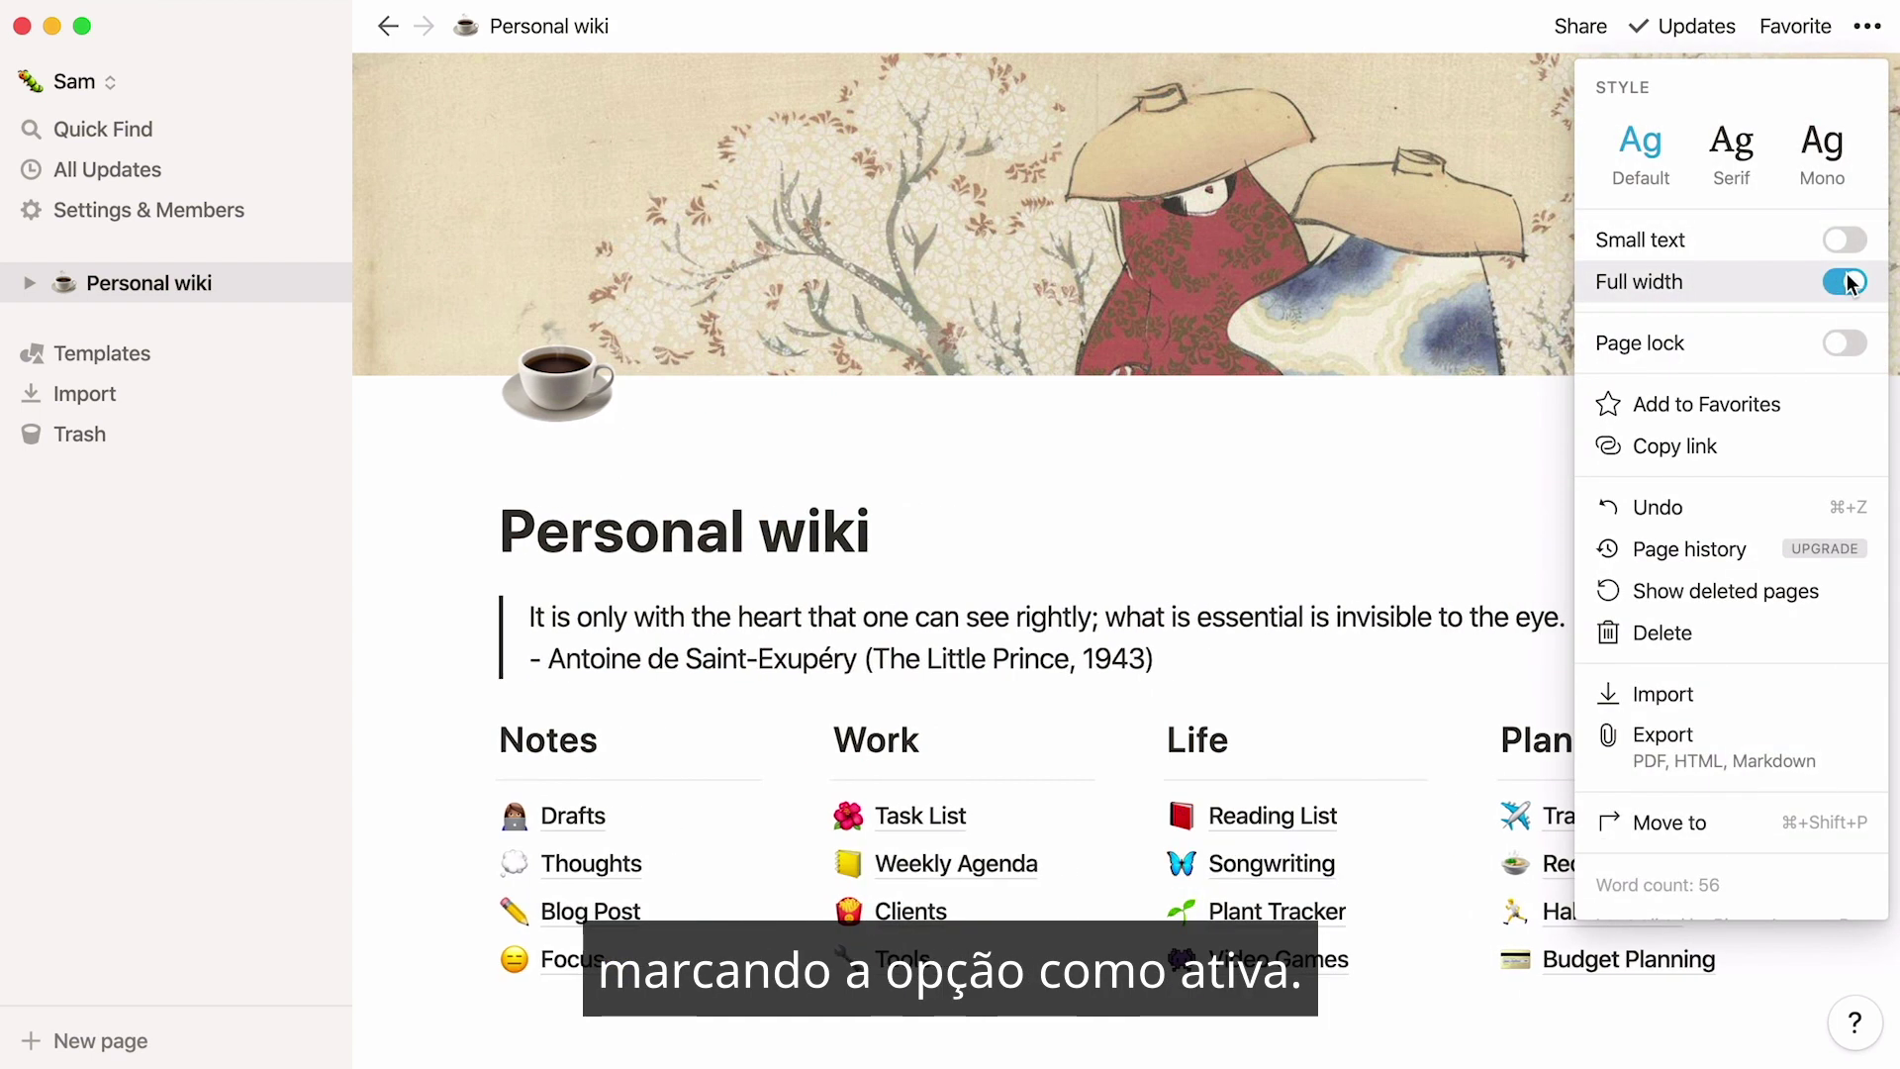
pyautogui.click(1752, 182)
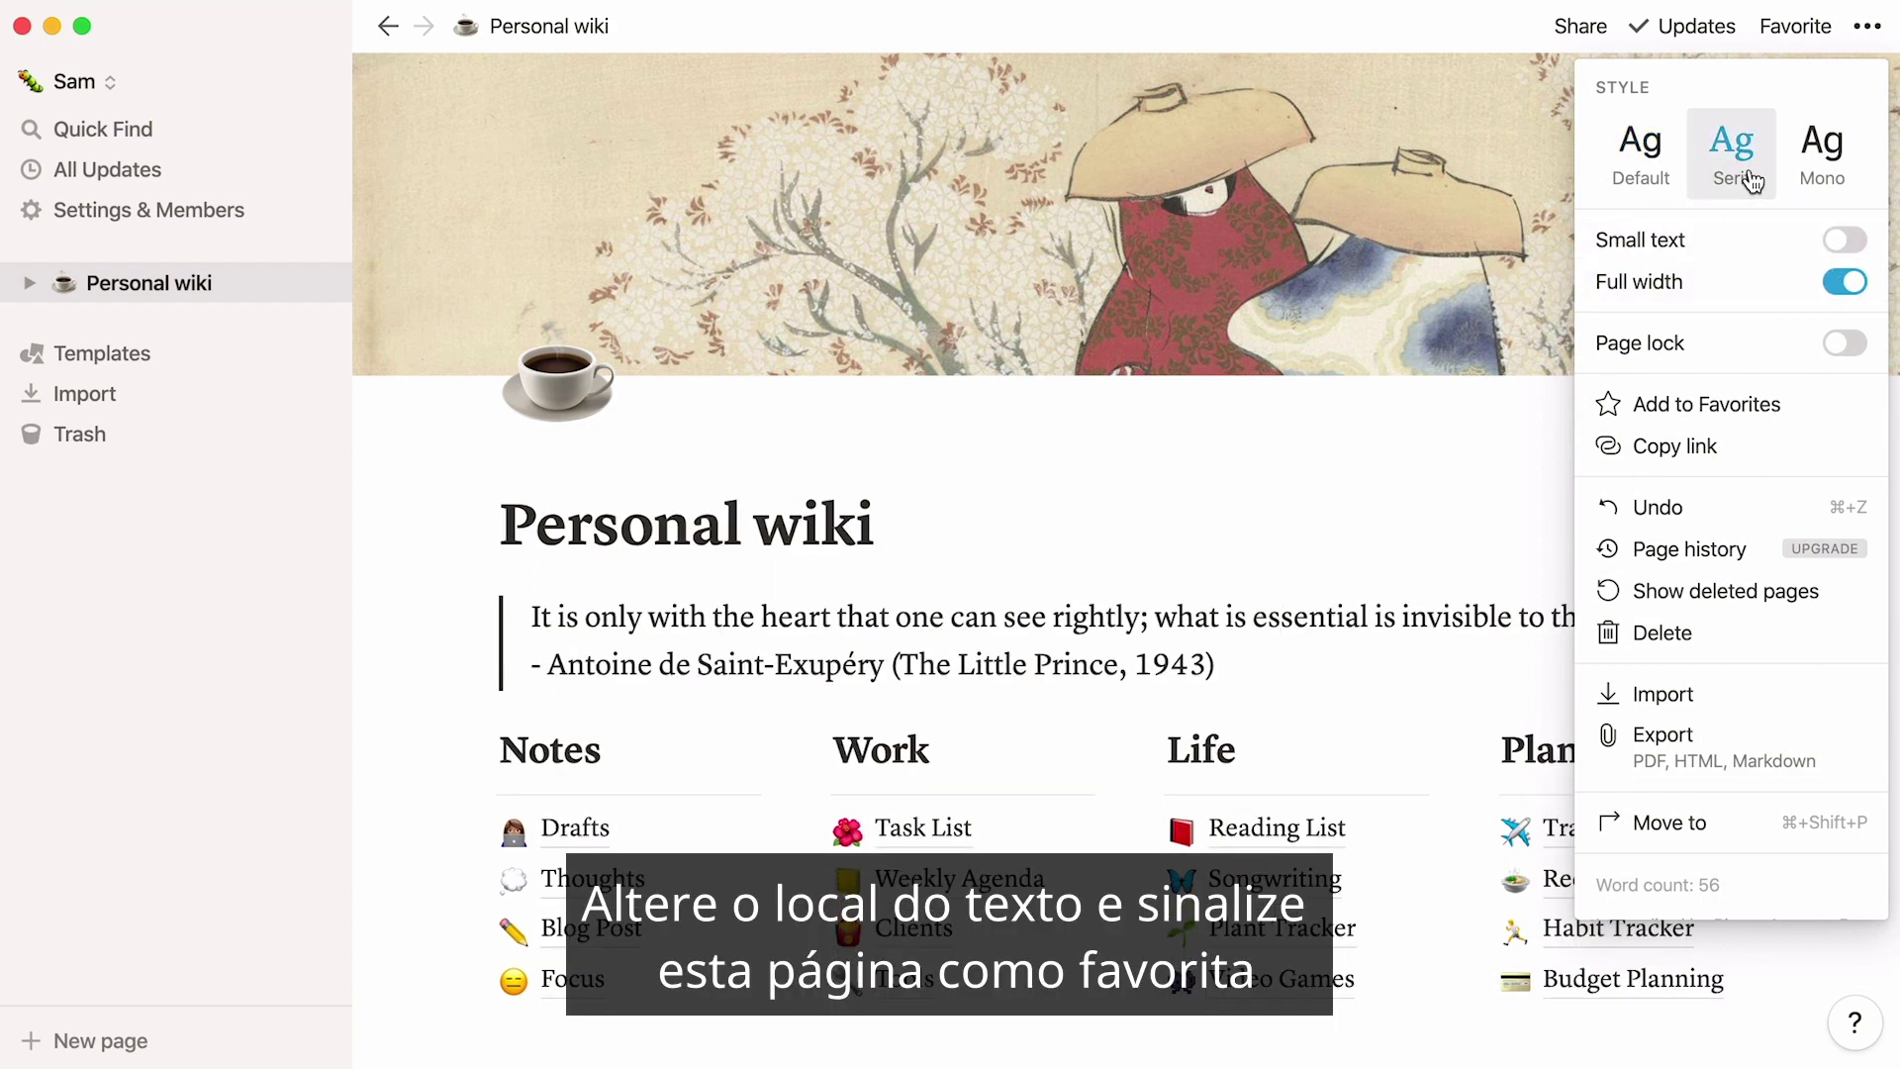
pyautogui.click(1790, 27)
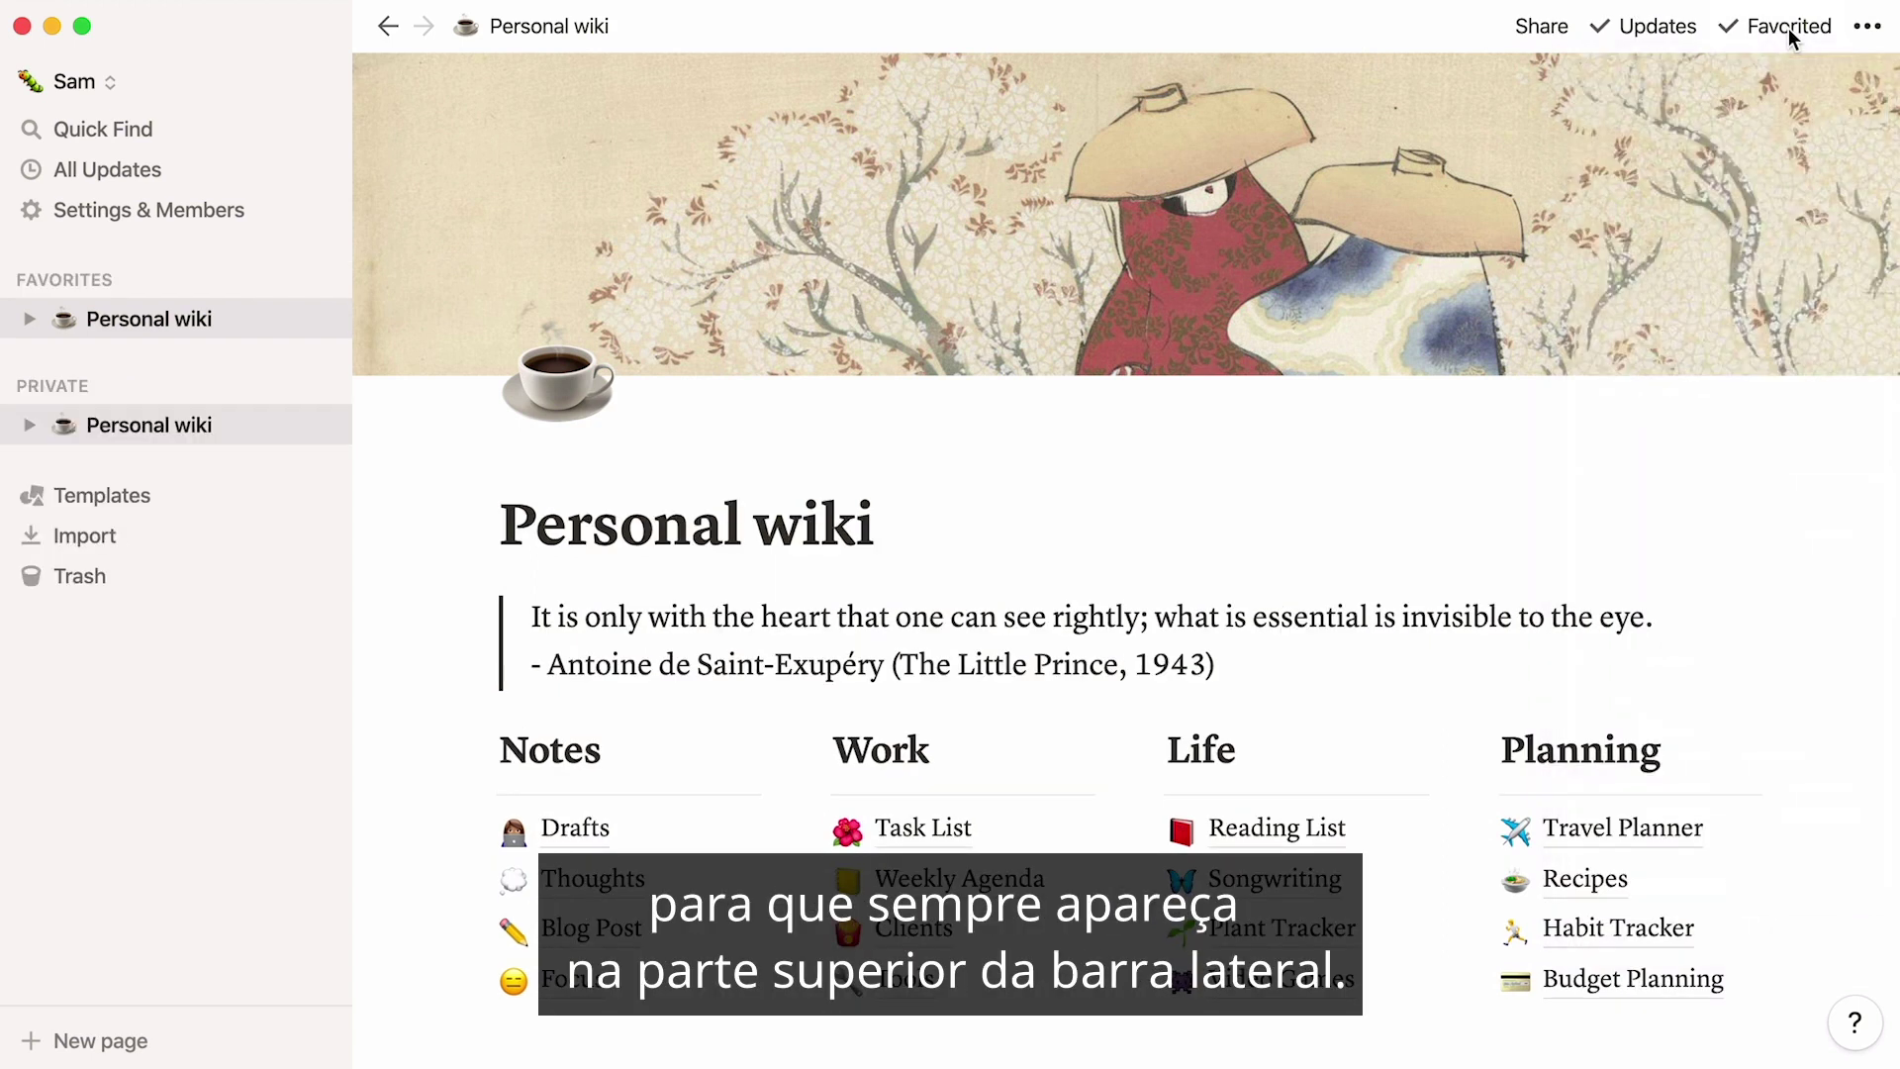